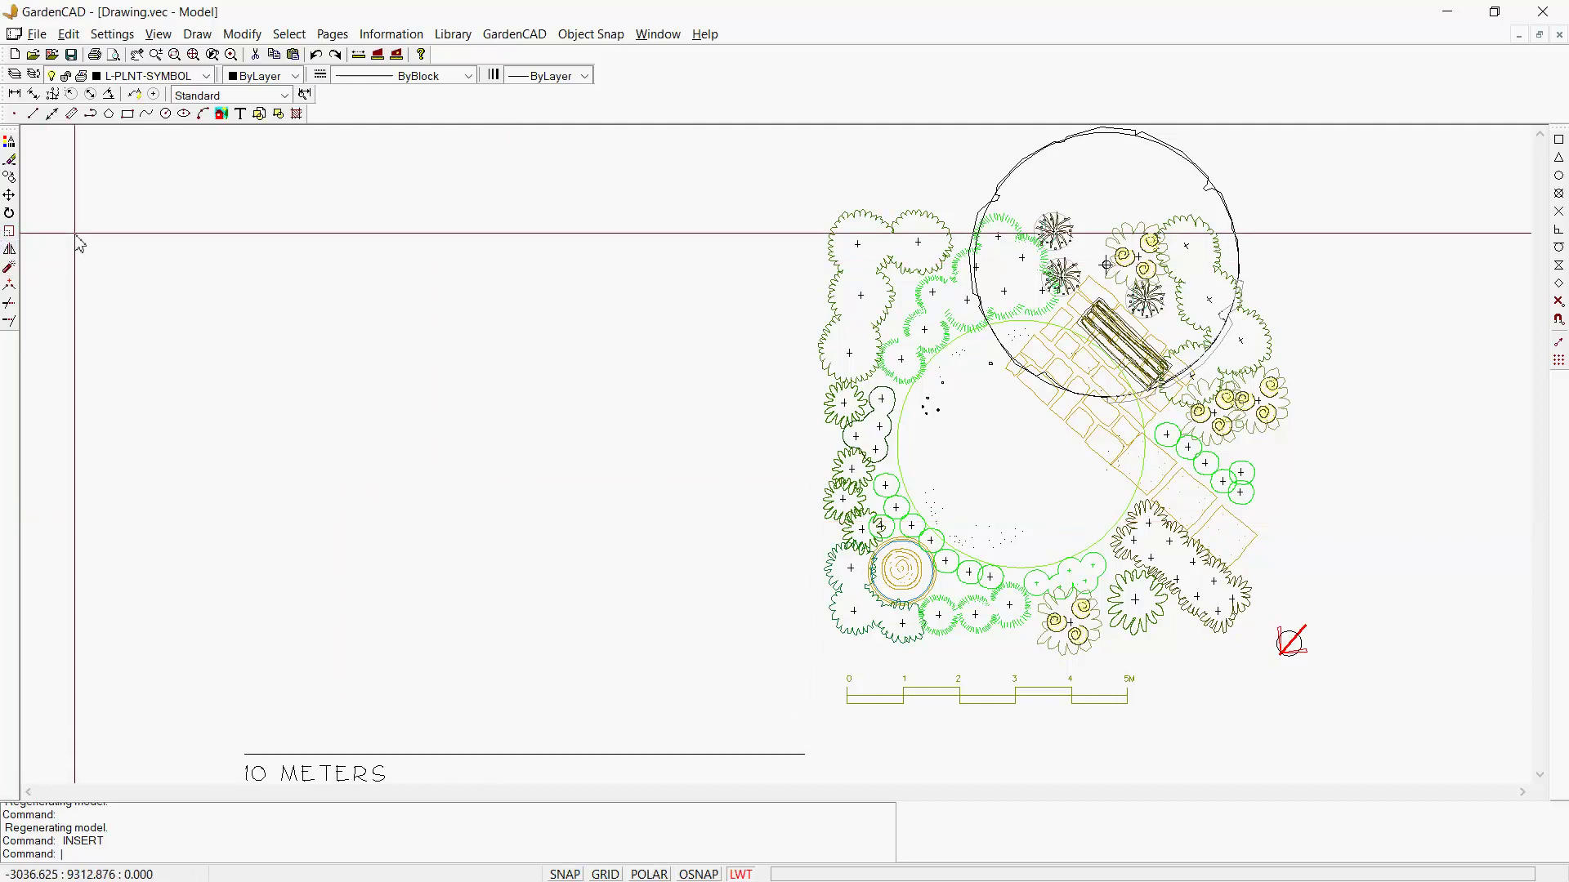
Start a new drawing to list the Default.Vec and Metric01–Metric09 templates
{"action": "left_click", "coordinate": [37, 34]}
{"action": "left_click", "coordinate": [65, 59]}
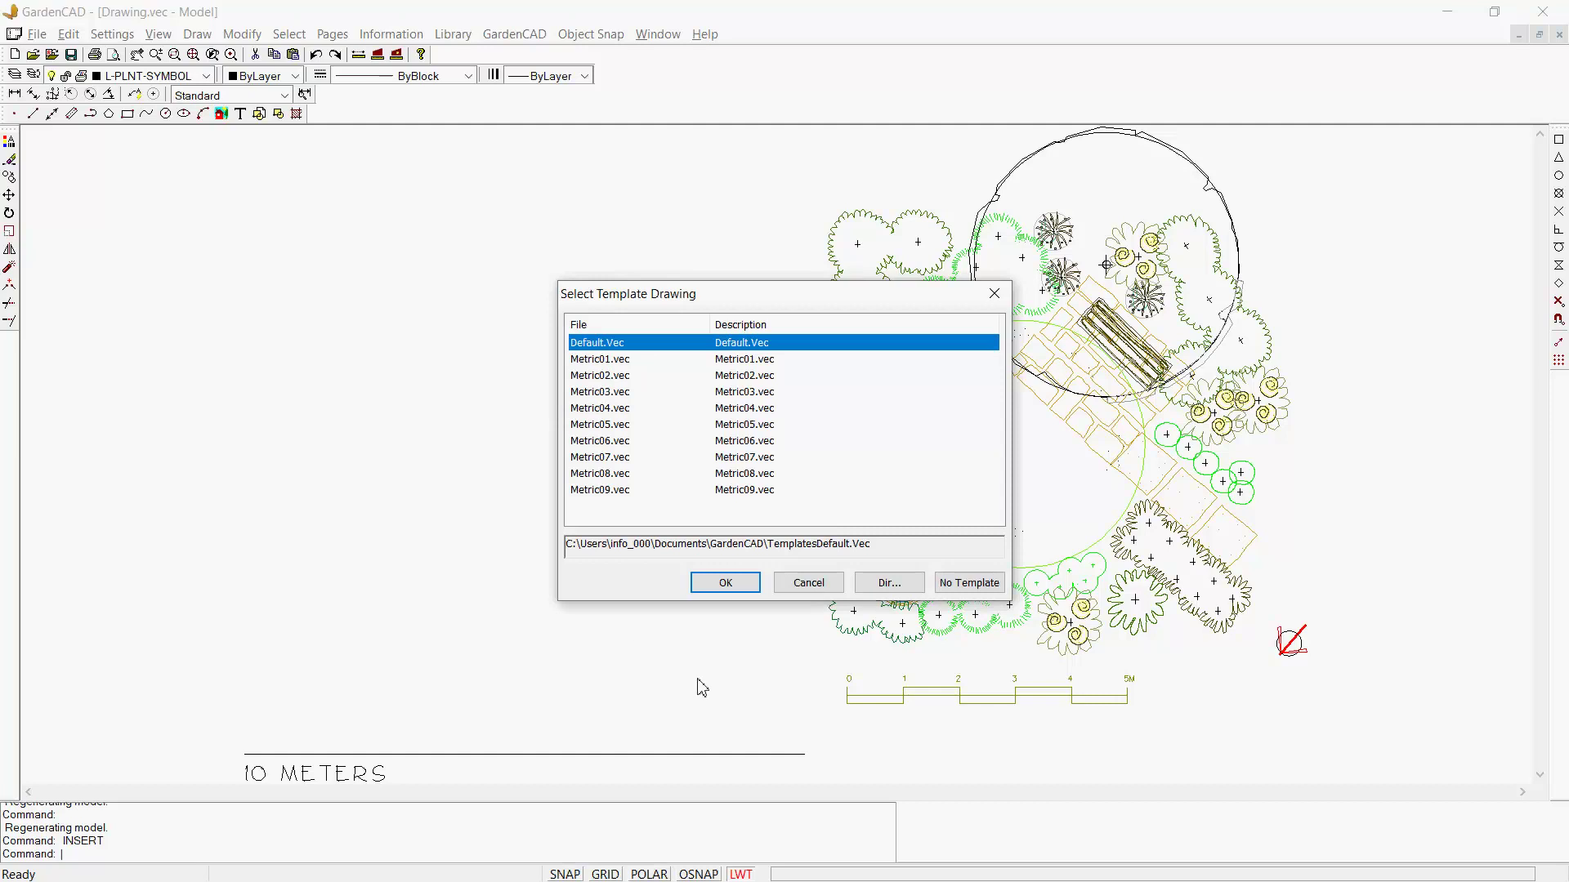
Cancel the template choice and check the 10 METERS line's properties, confirming length 10000
{"action": "left_click", "coordinate": [814, 585]}
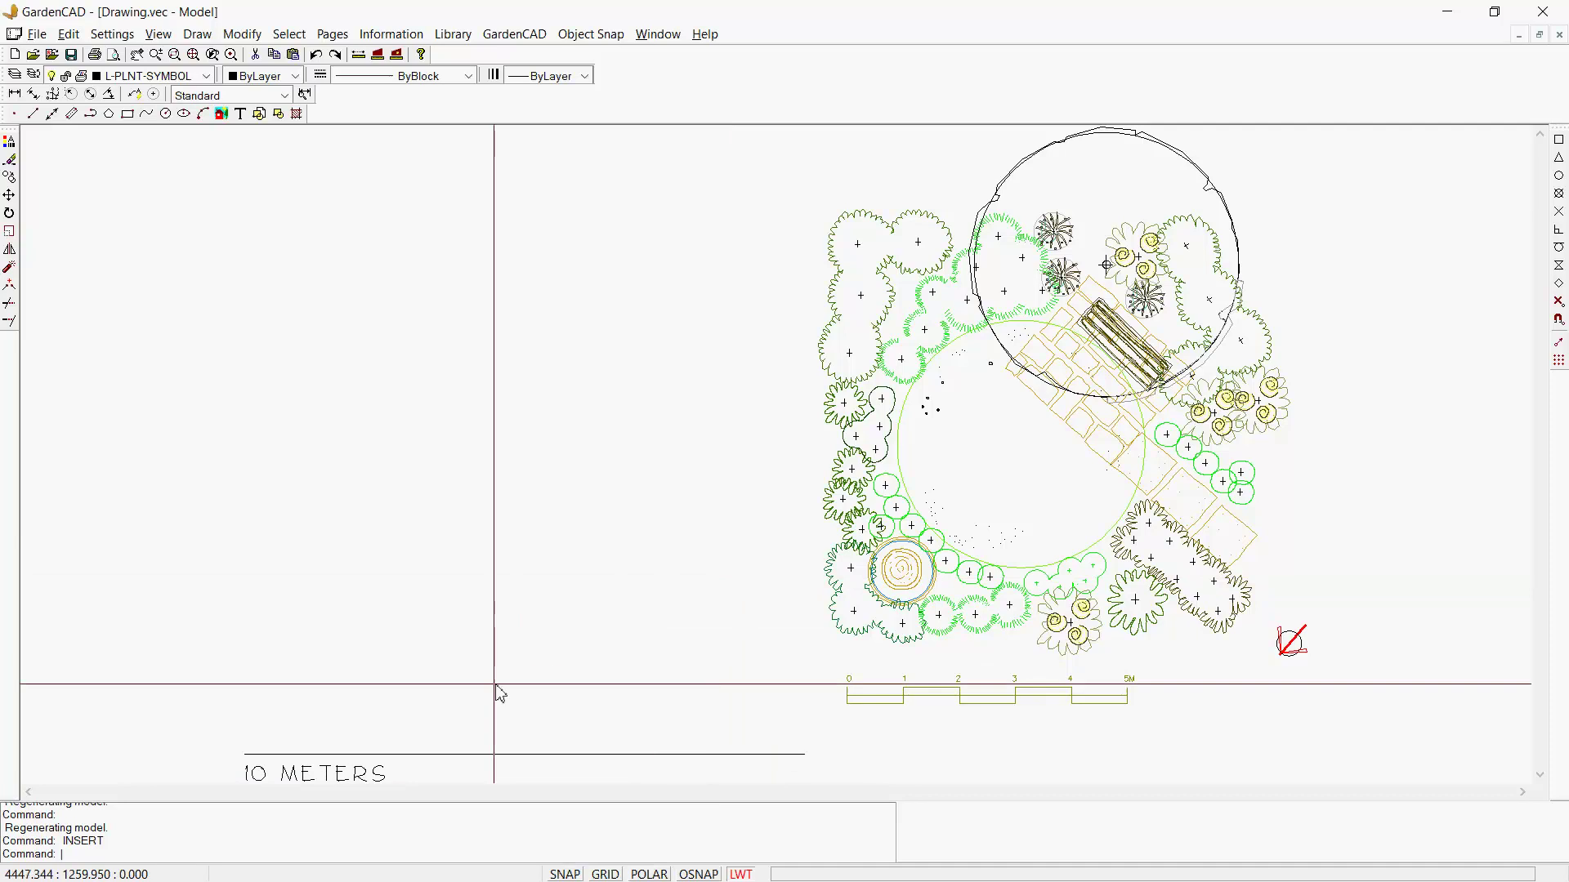
{"action": "left_click", "coordinate": [409, 754]}
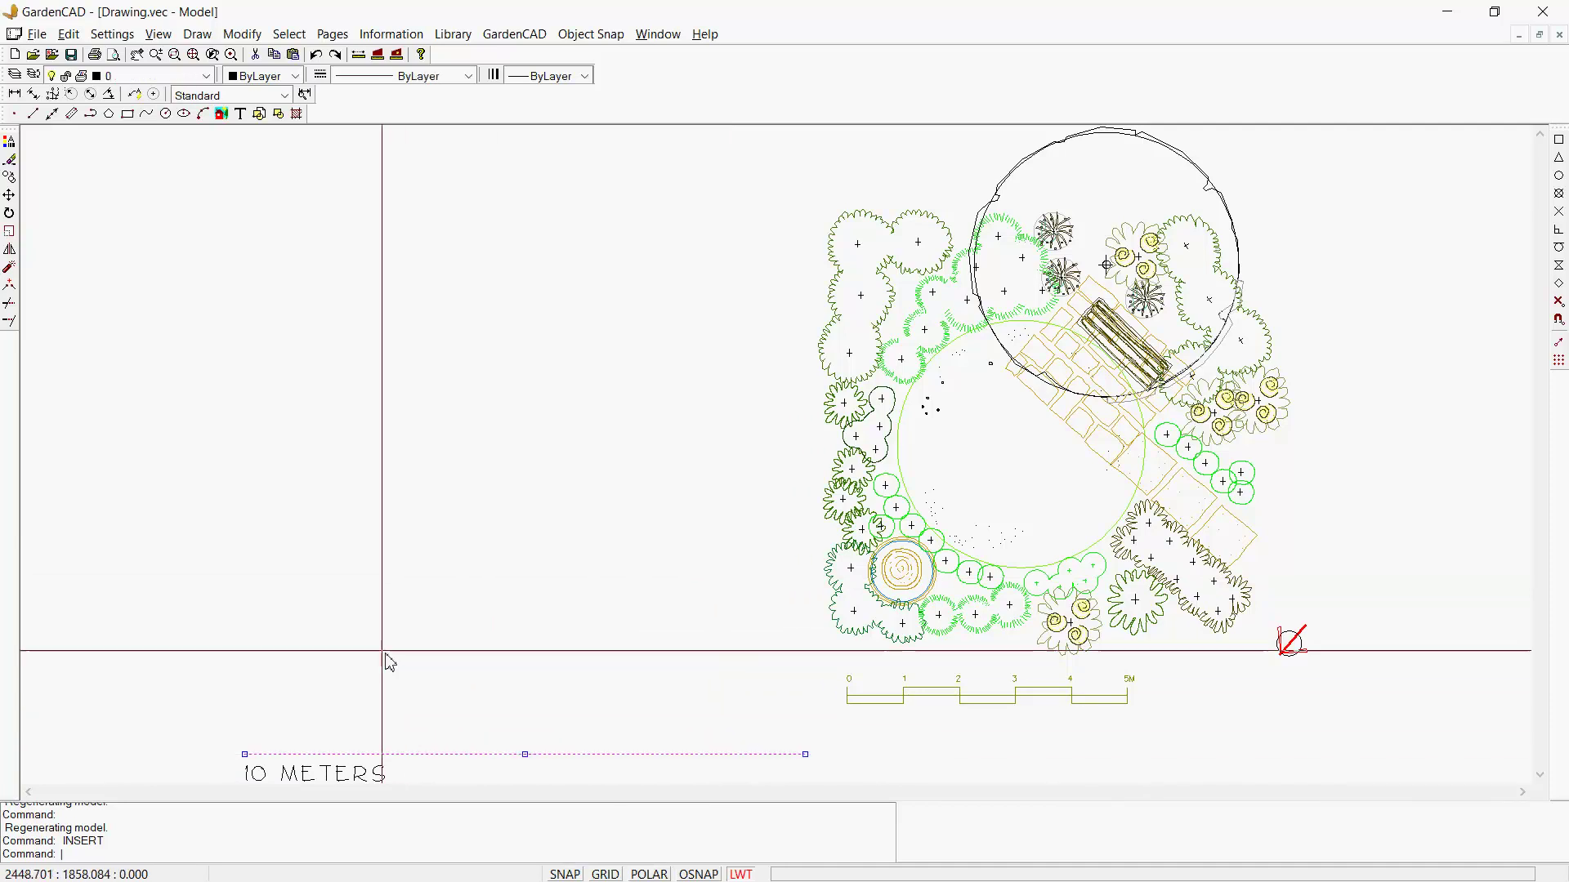
{"action": "right_click", "coordinate": [340, 618]}
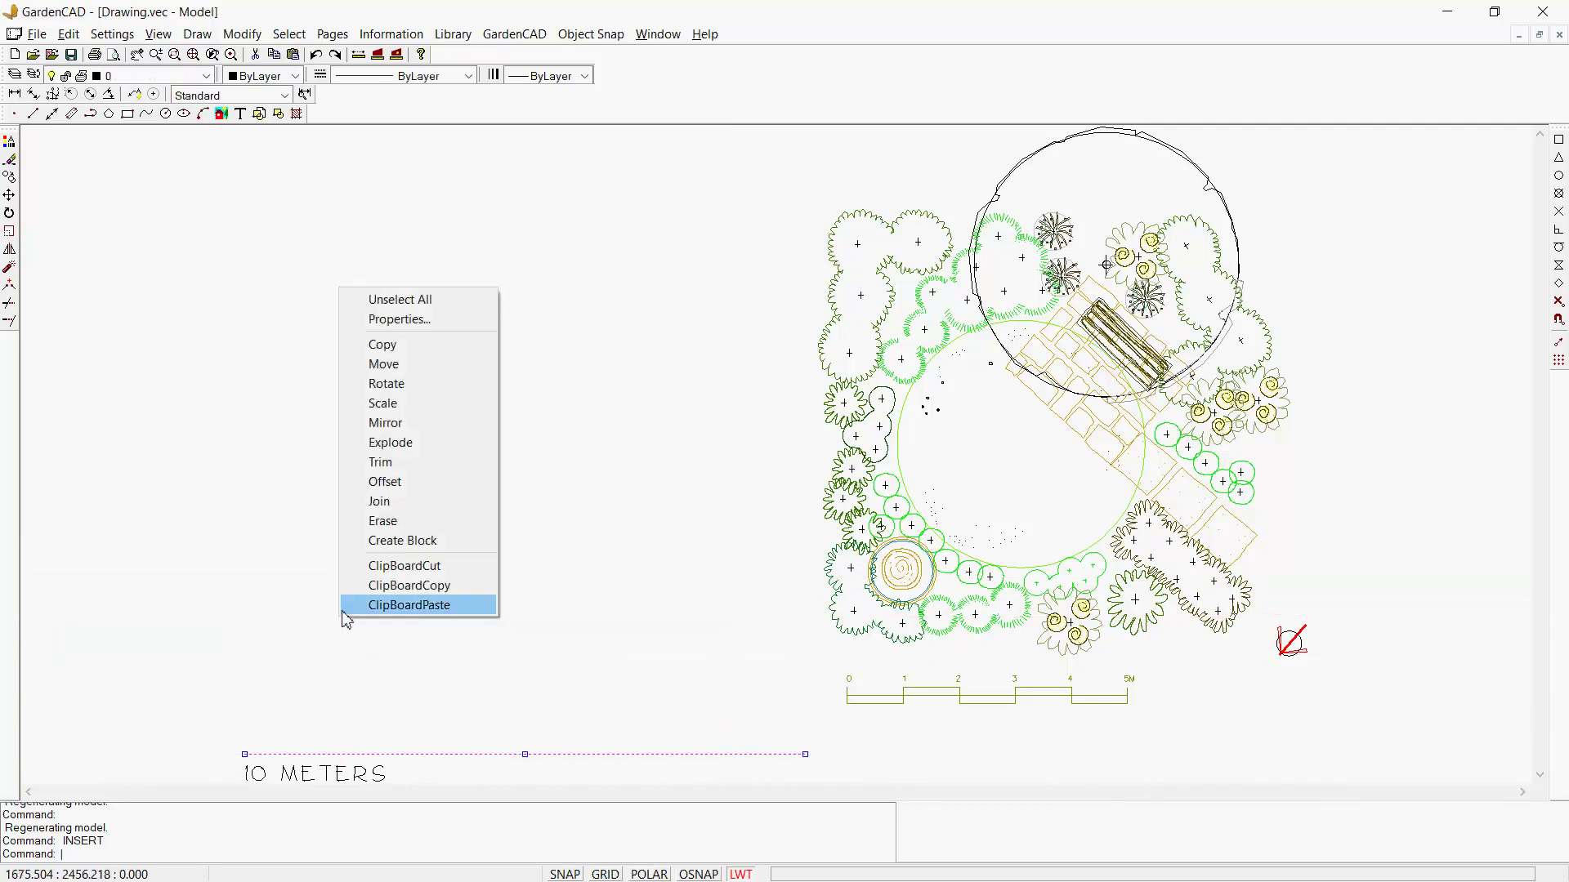
{"action": "left_click", "coordinate": [426, 321]}
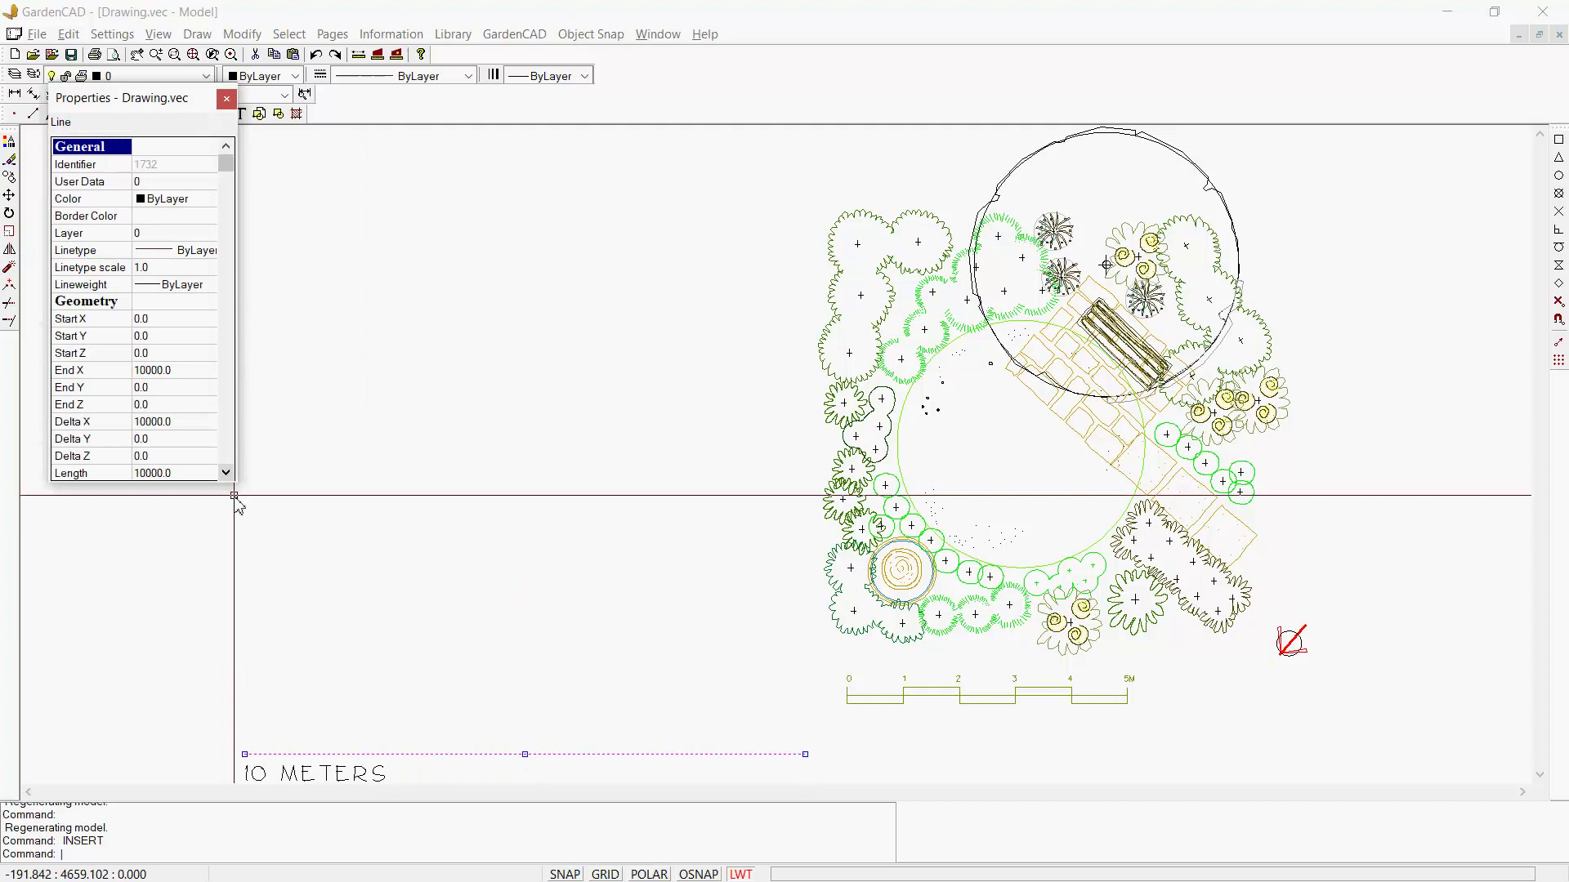
{"action": "left_click_drag", "start_coordinate": [231, 487], "coordinate": [234, 602]}
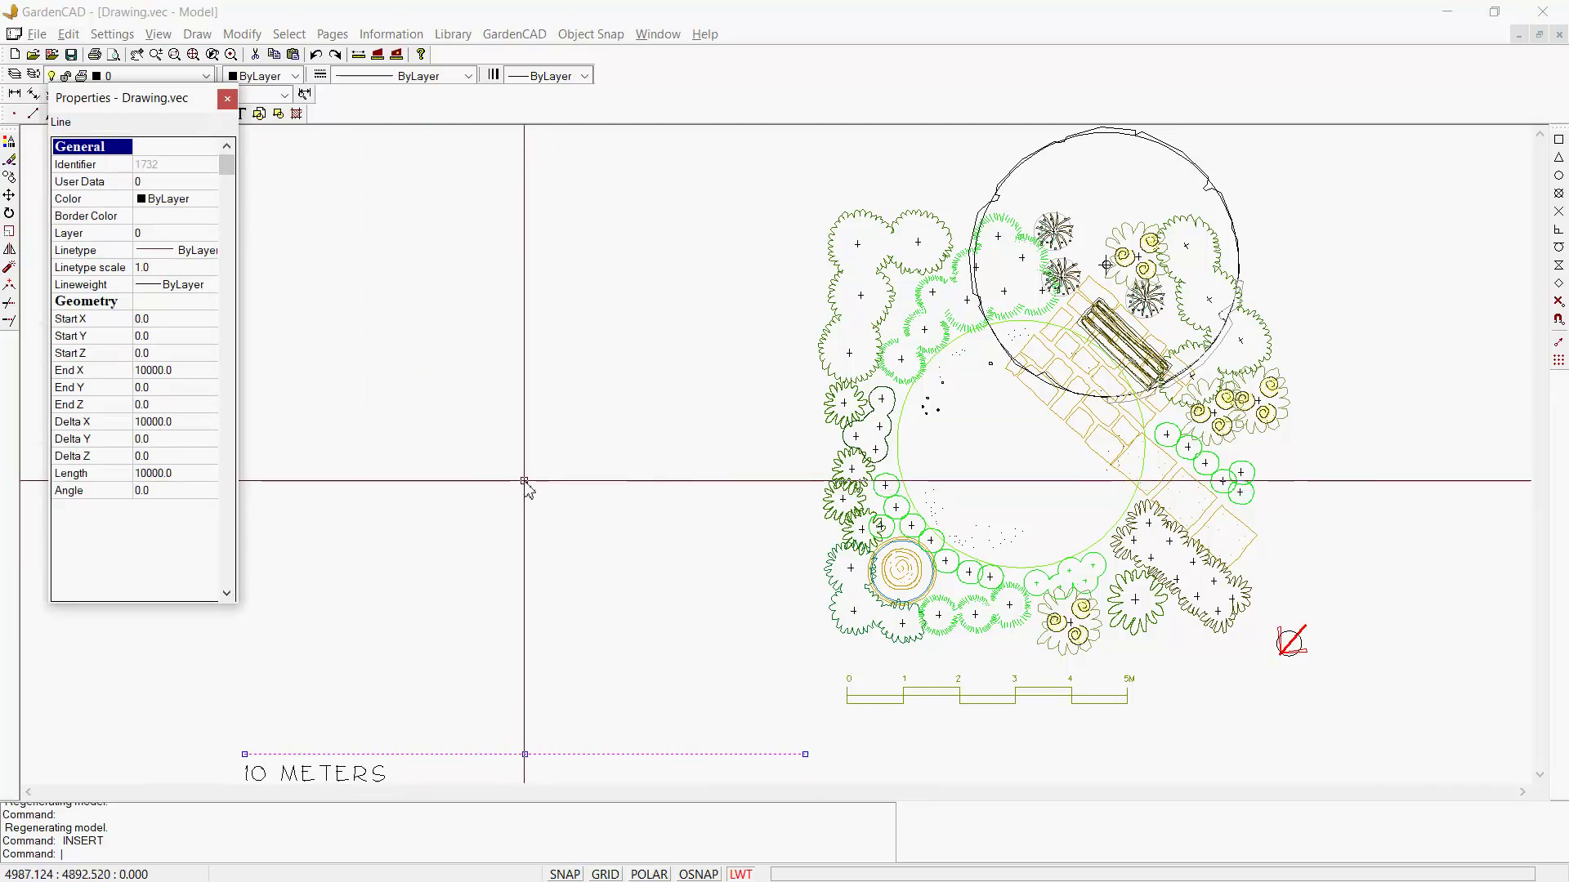
{"action": "left_click", "coordinate": [227, 101]}
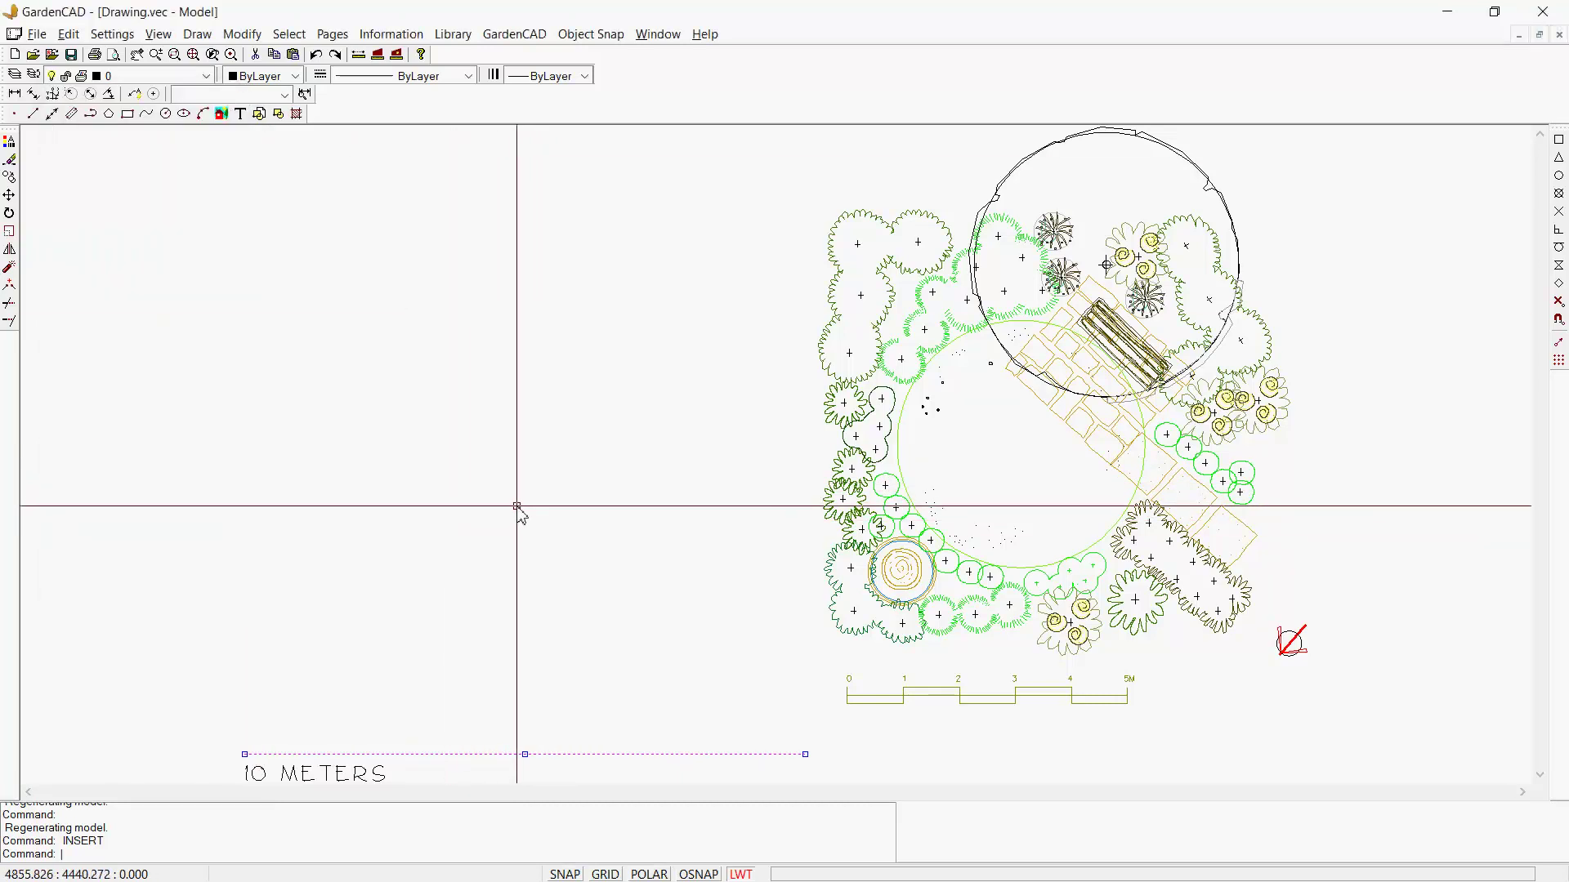
Deselect the 10 METERS scale line with Esc
{"action": "key", "text": "Escape"}
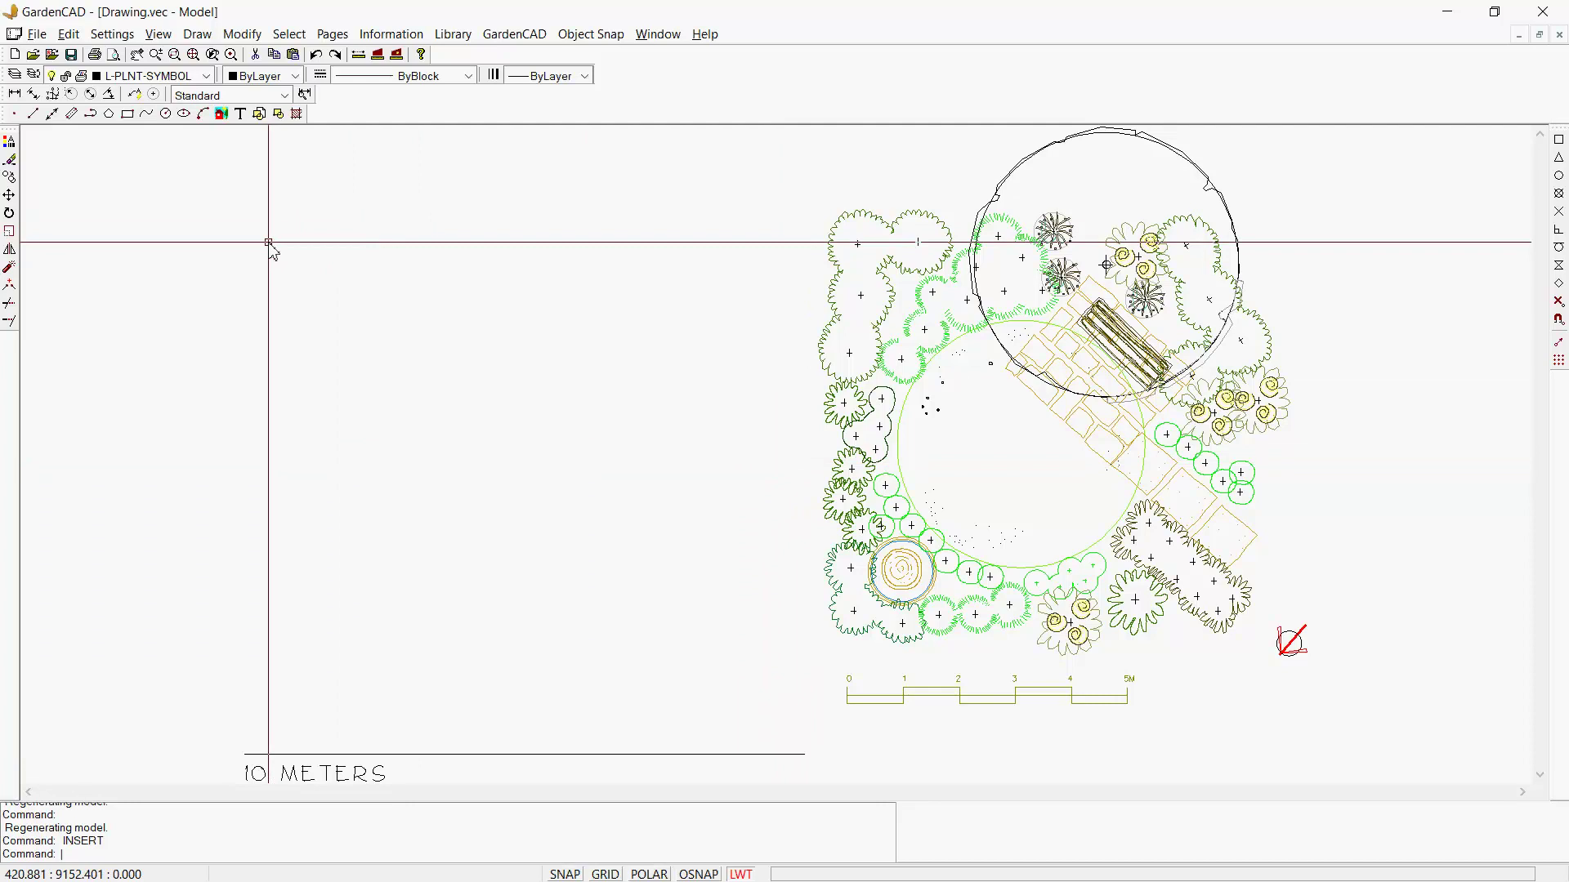
Draw a polar line of 3500, 2050 and 42000 segments starting left of the garden
{"action": "left_click", "coordinate": [197, 34]}
{"action": "left_click", "coordinate": [219, 76]}
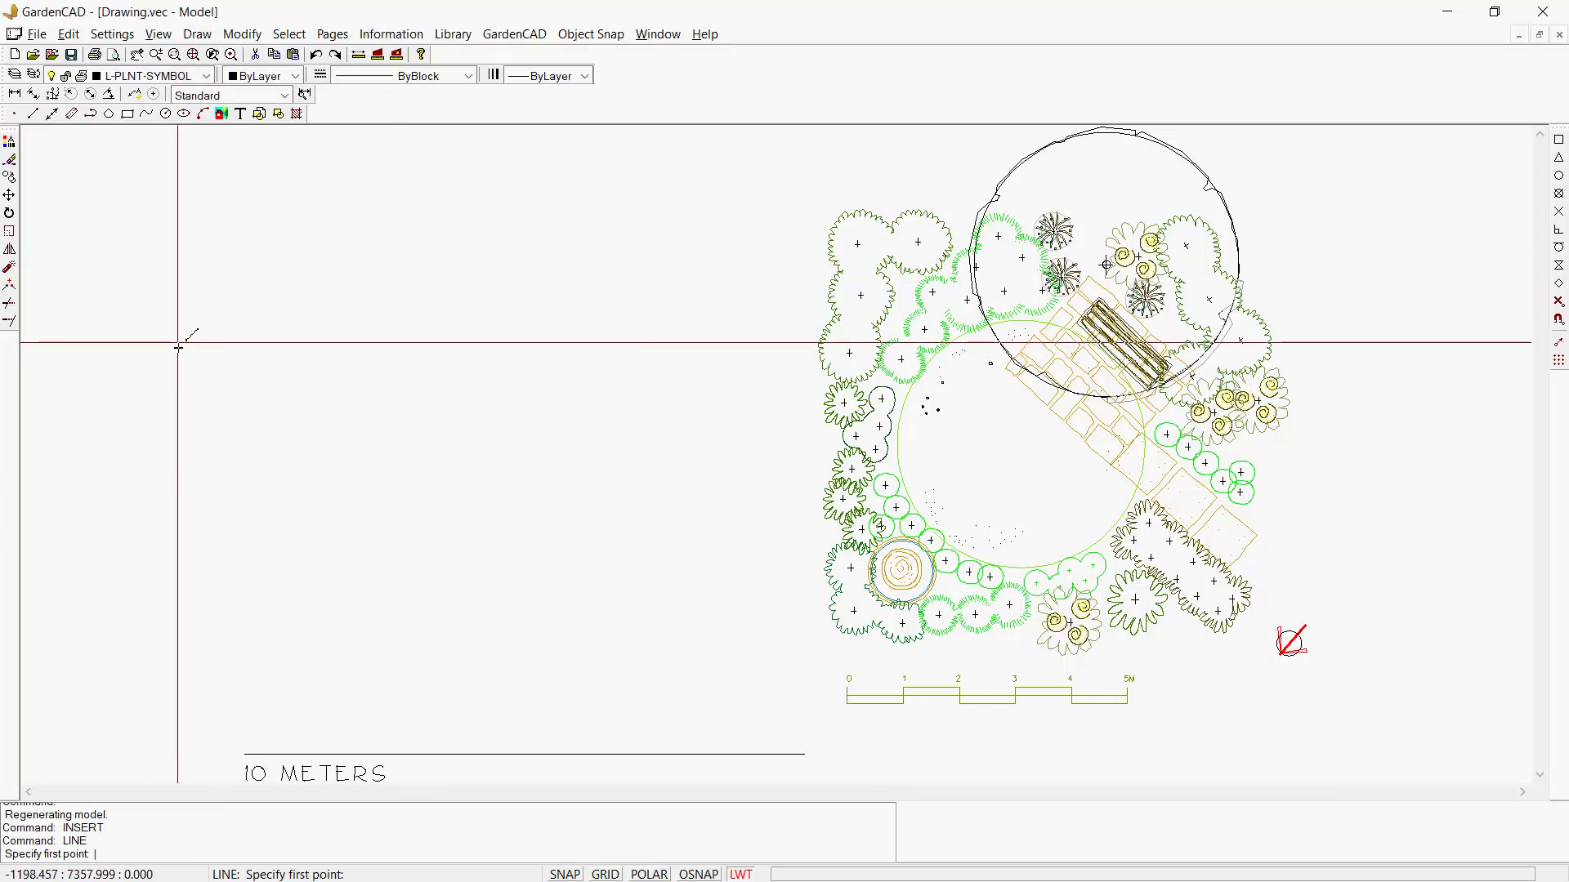
{"action": "left_click", "coordinate": [174, 331]}
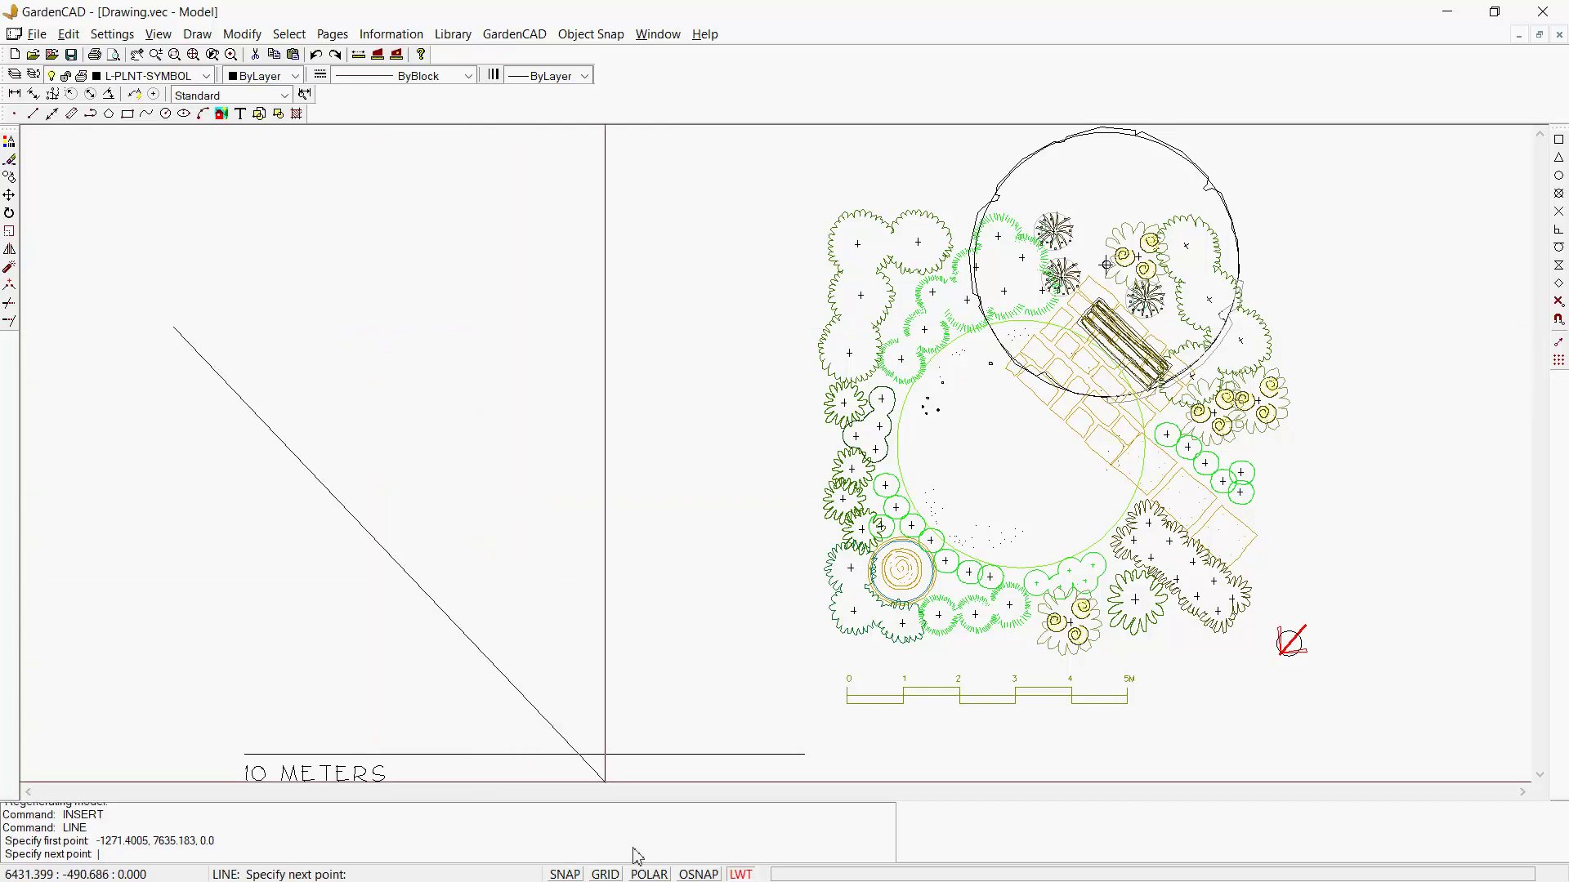
{"action": "left_click", "coordinate": [647, 874]}
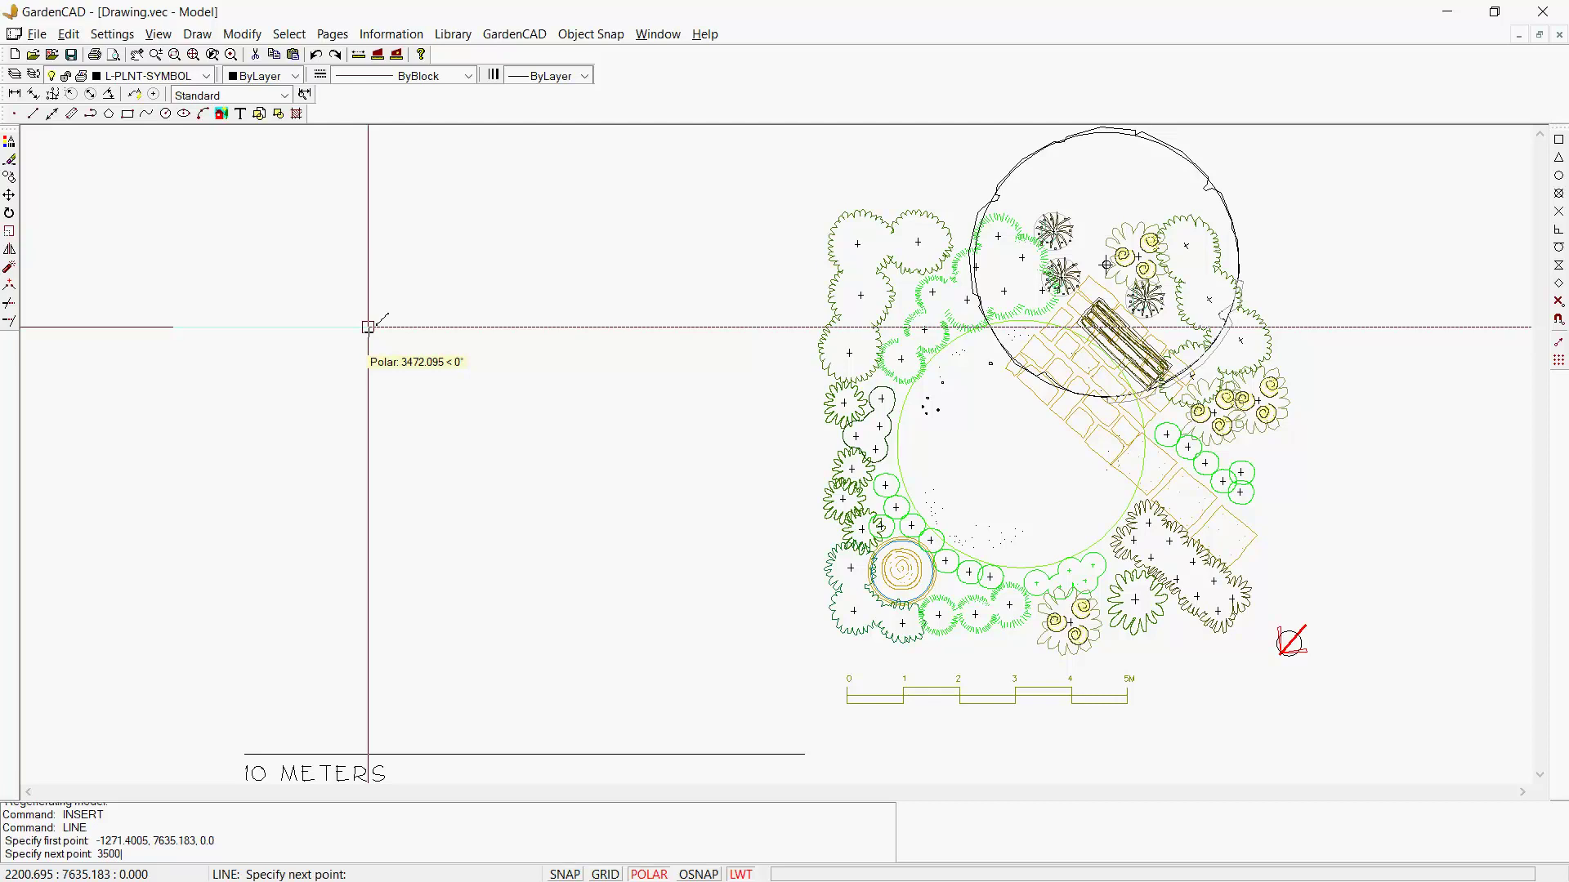
{"action": "key", "text": "Return"}
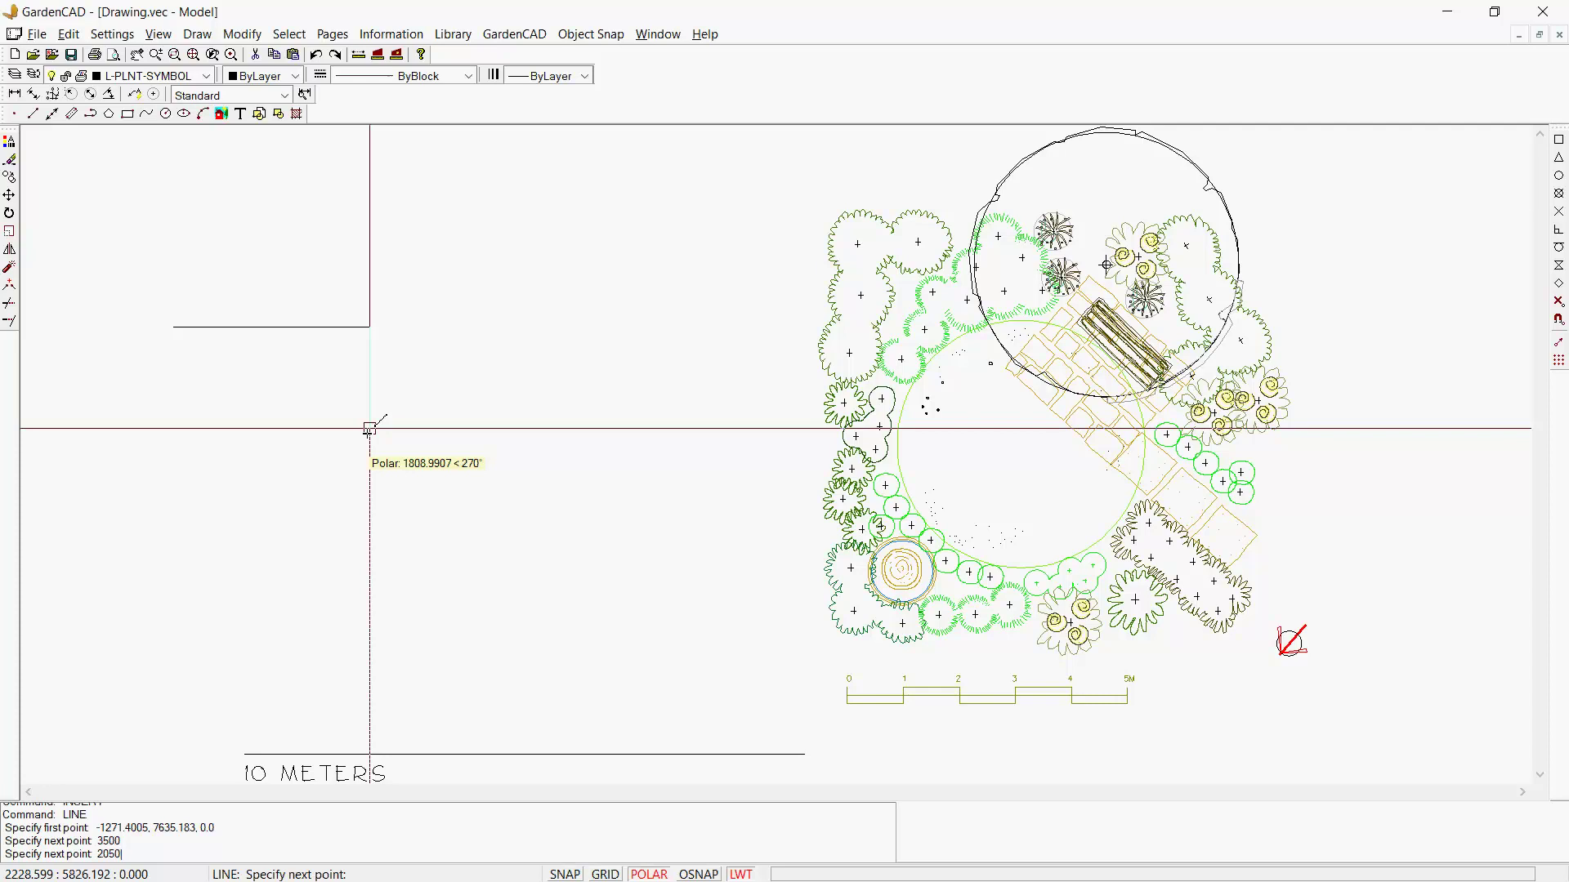
{"action": "key", "text": "Return"}
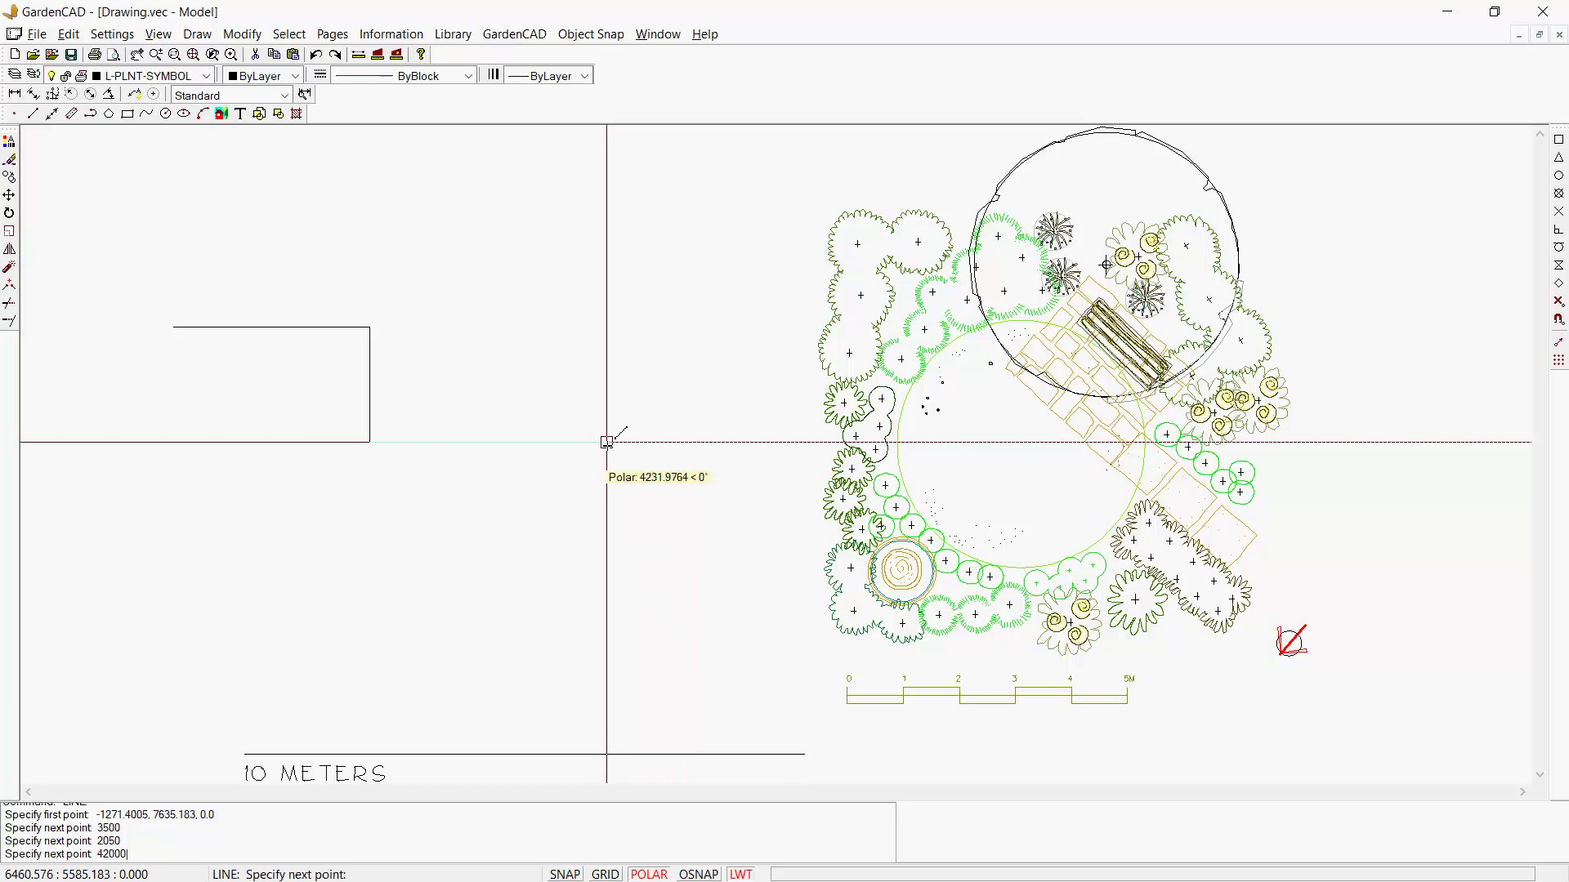
{"action": "key", "text": "Return"}
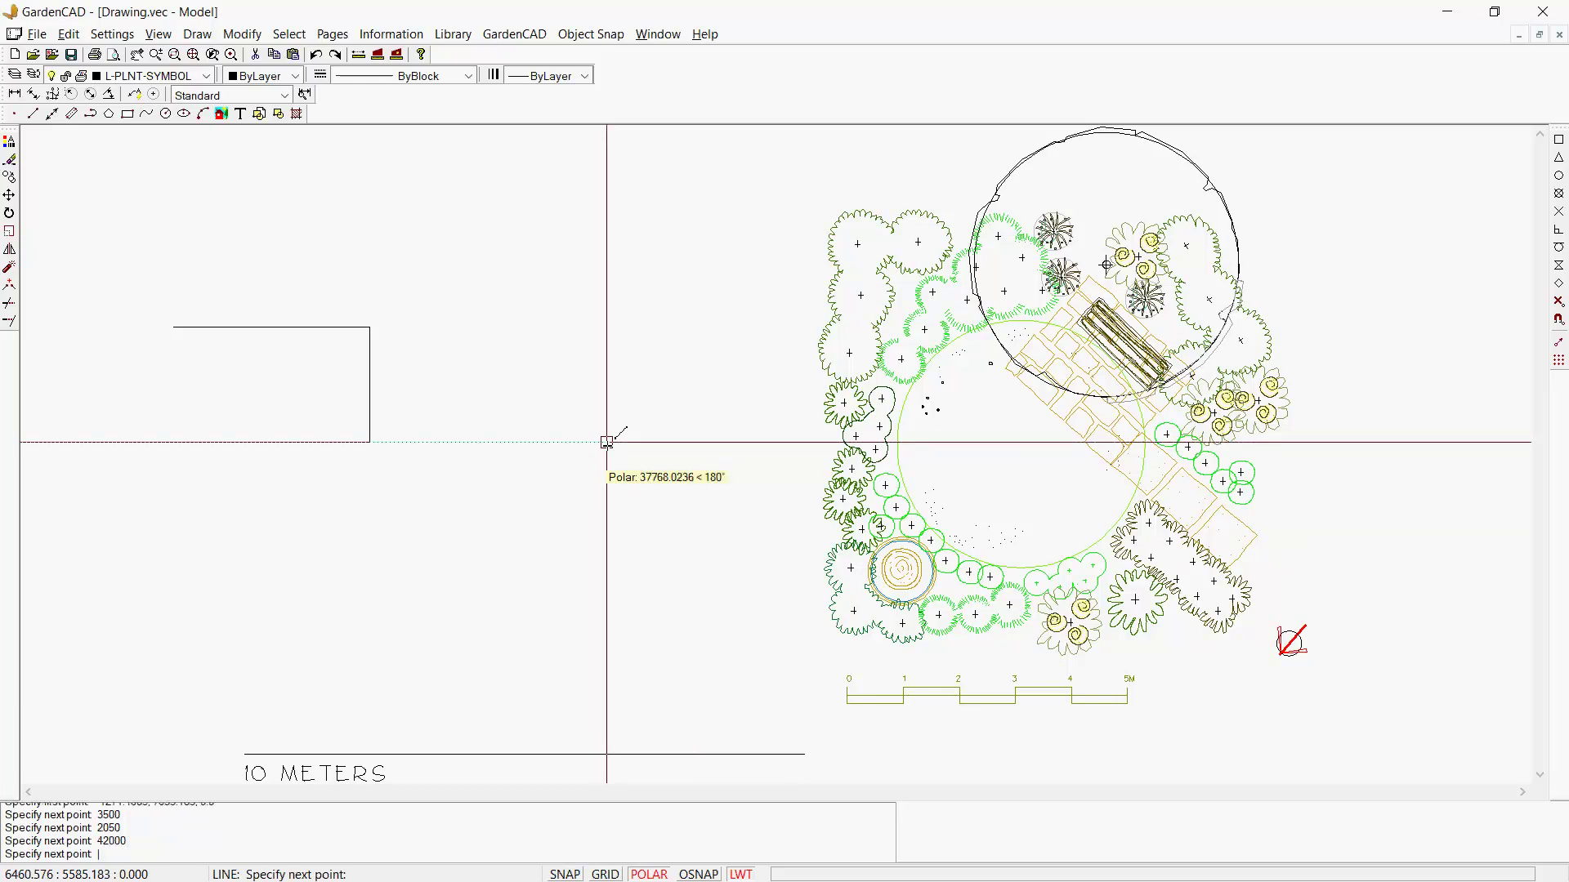
{"action": "right_click", "coordinate": [606, 442]}
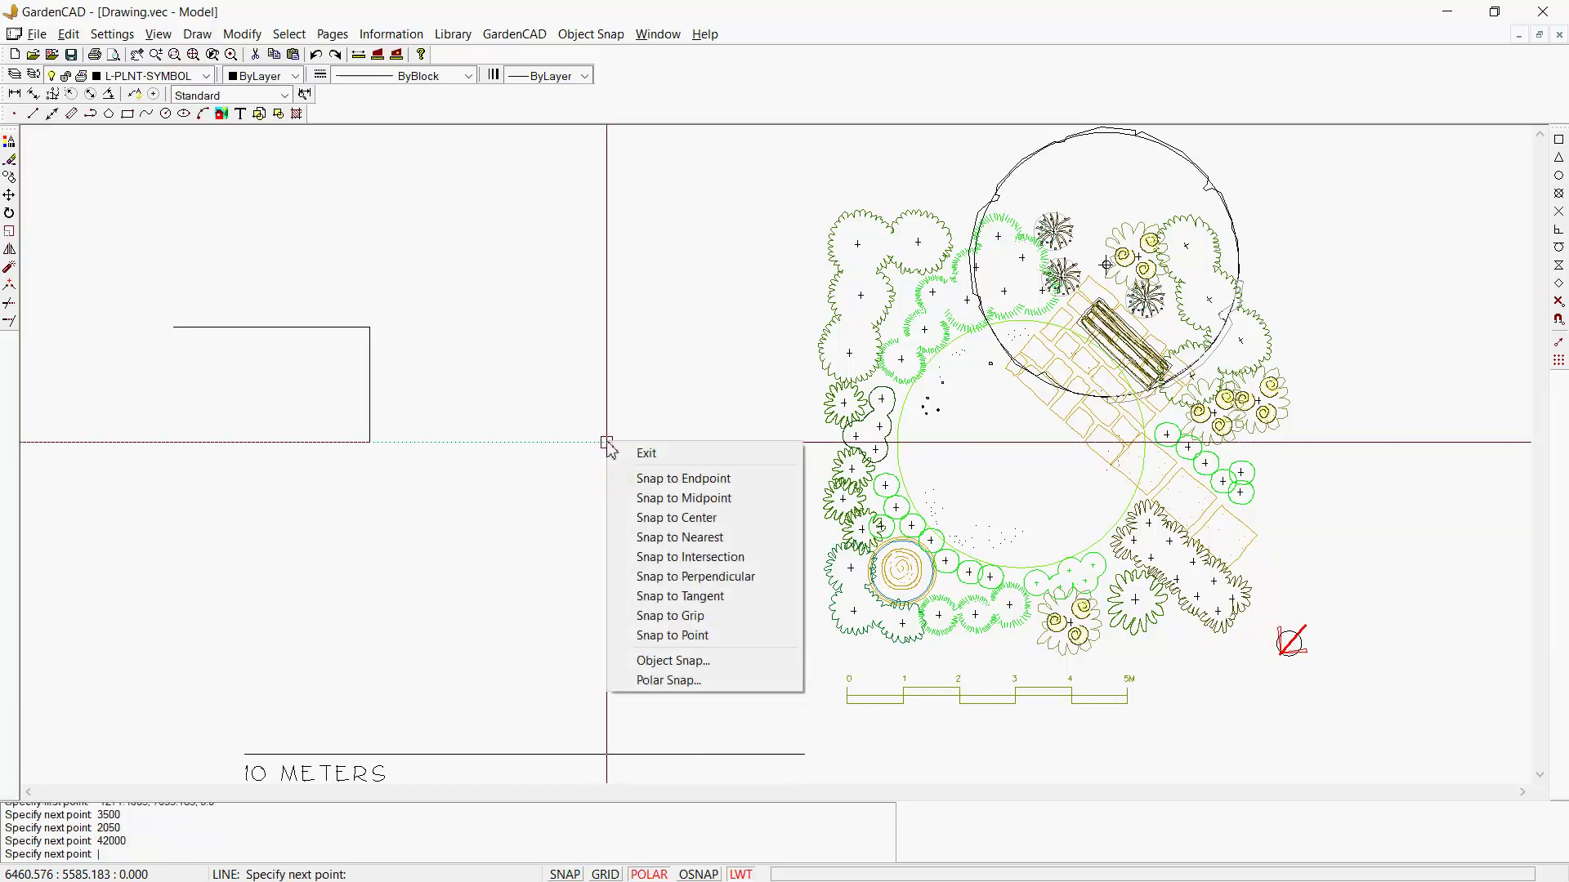
{"action": "left_click", "coordinate": [665, 455]}
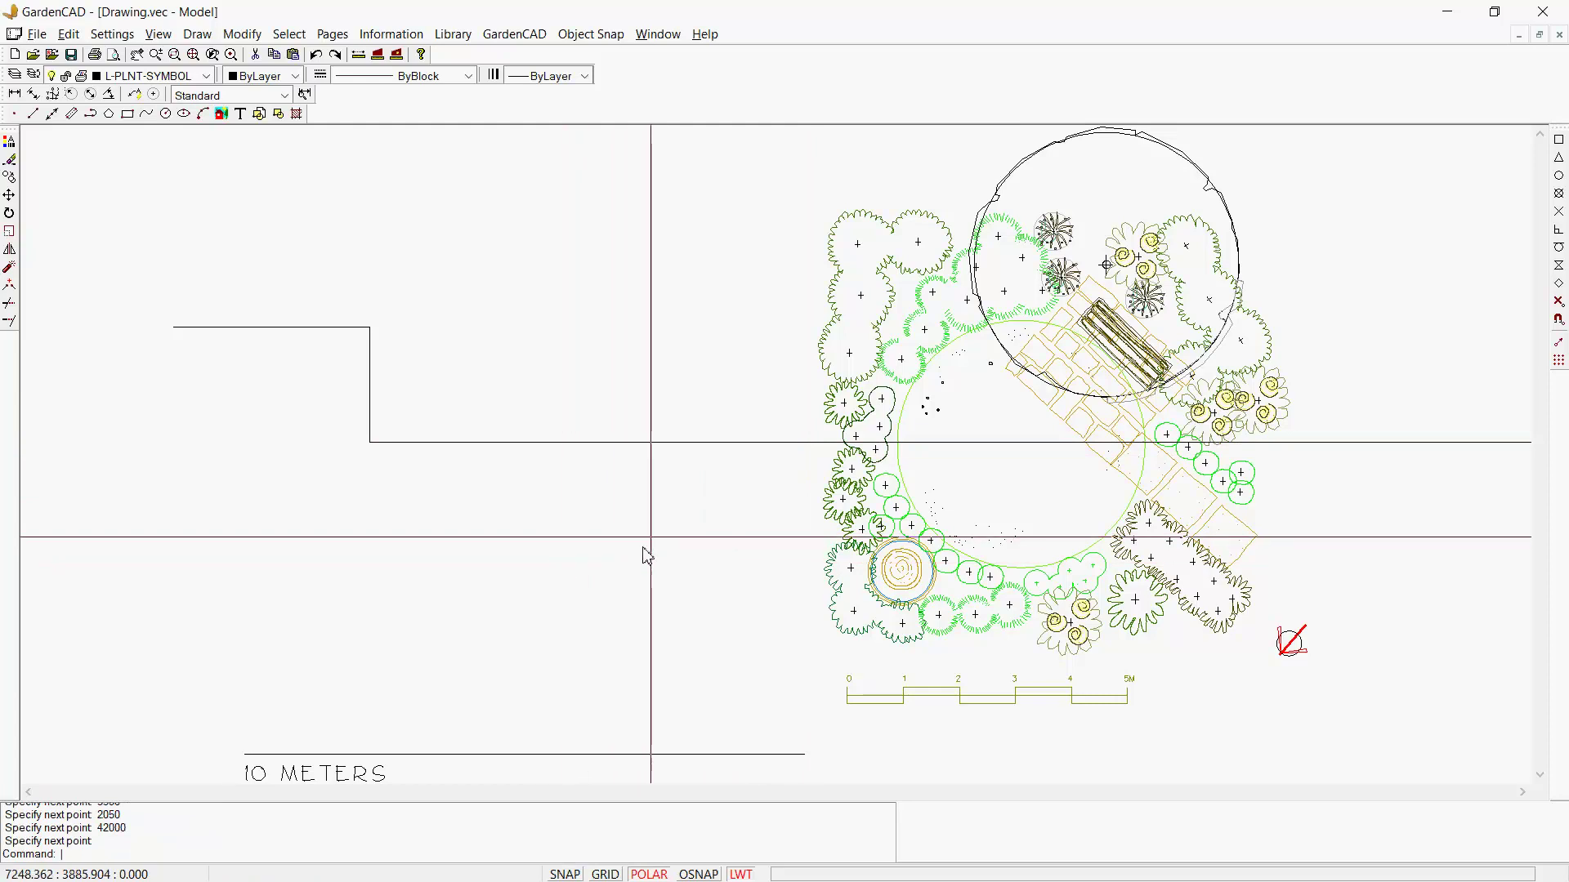
Erase the overlong 42000 horizontal segment with ERASE
{"action": "left_click", "coordinate": [656, 443]}
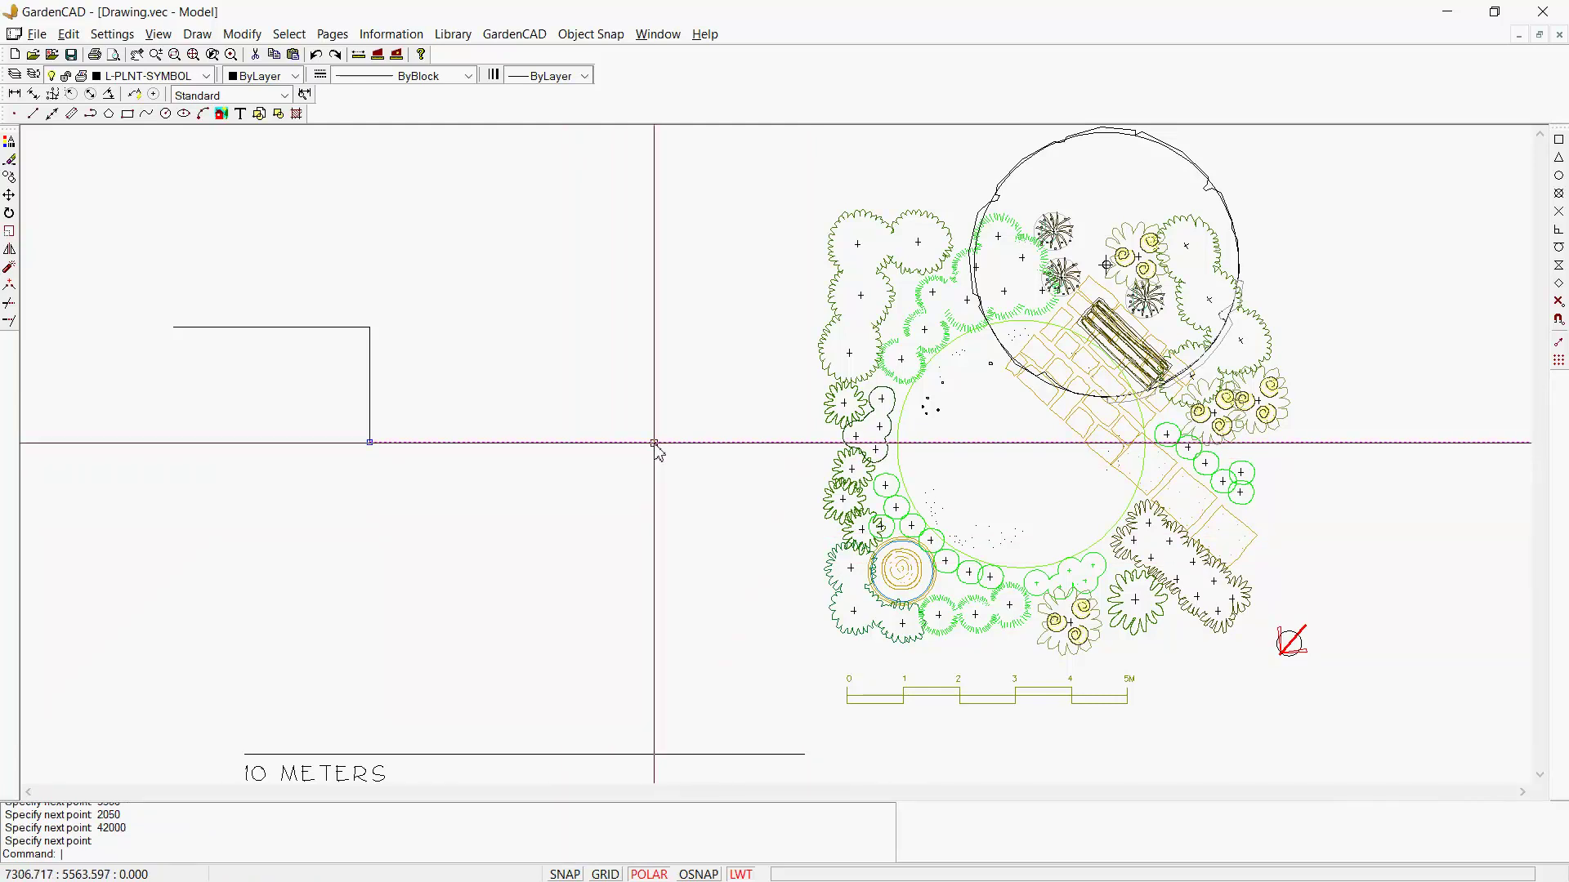
{"action": "type", "text": "ERASE"}
{"action": "key", "text": "Return"}
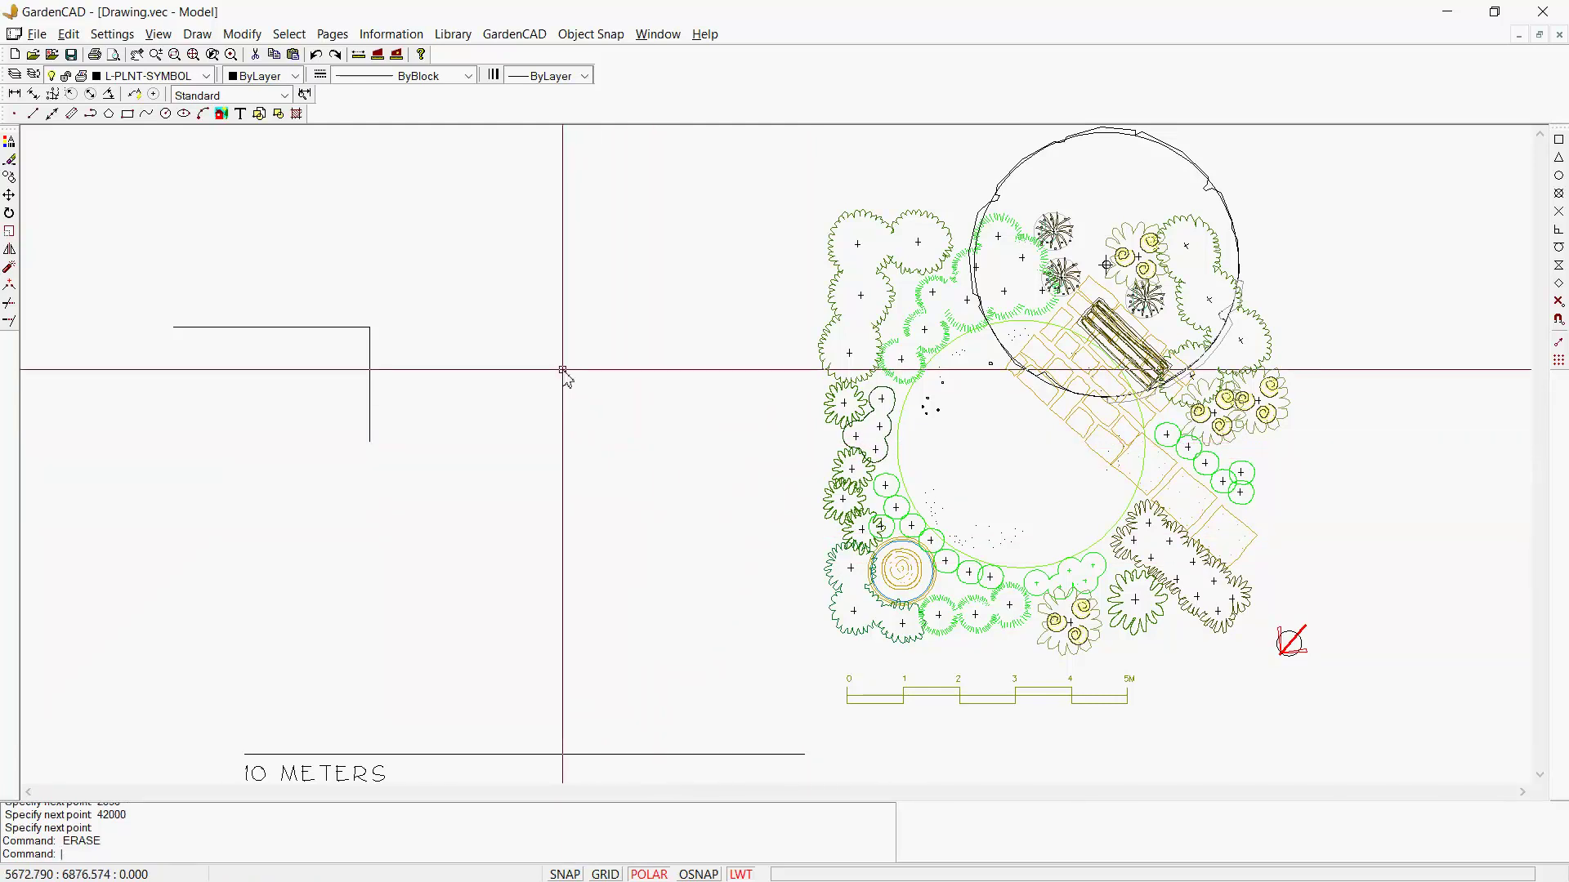
{"action": "right_click", "coordinate": [562, 369]}
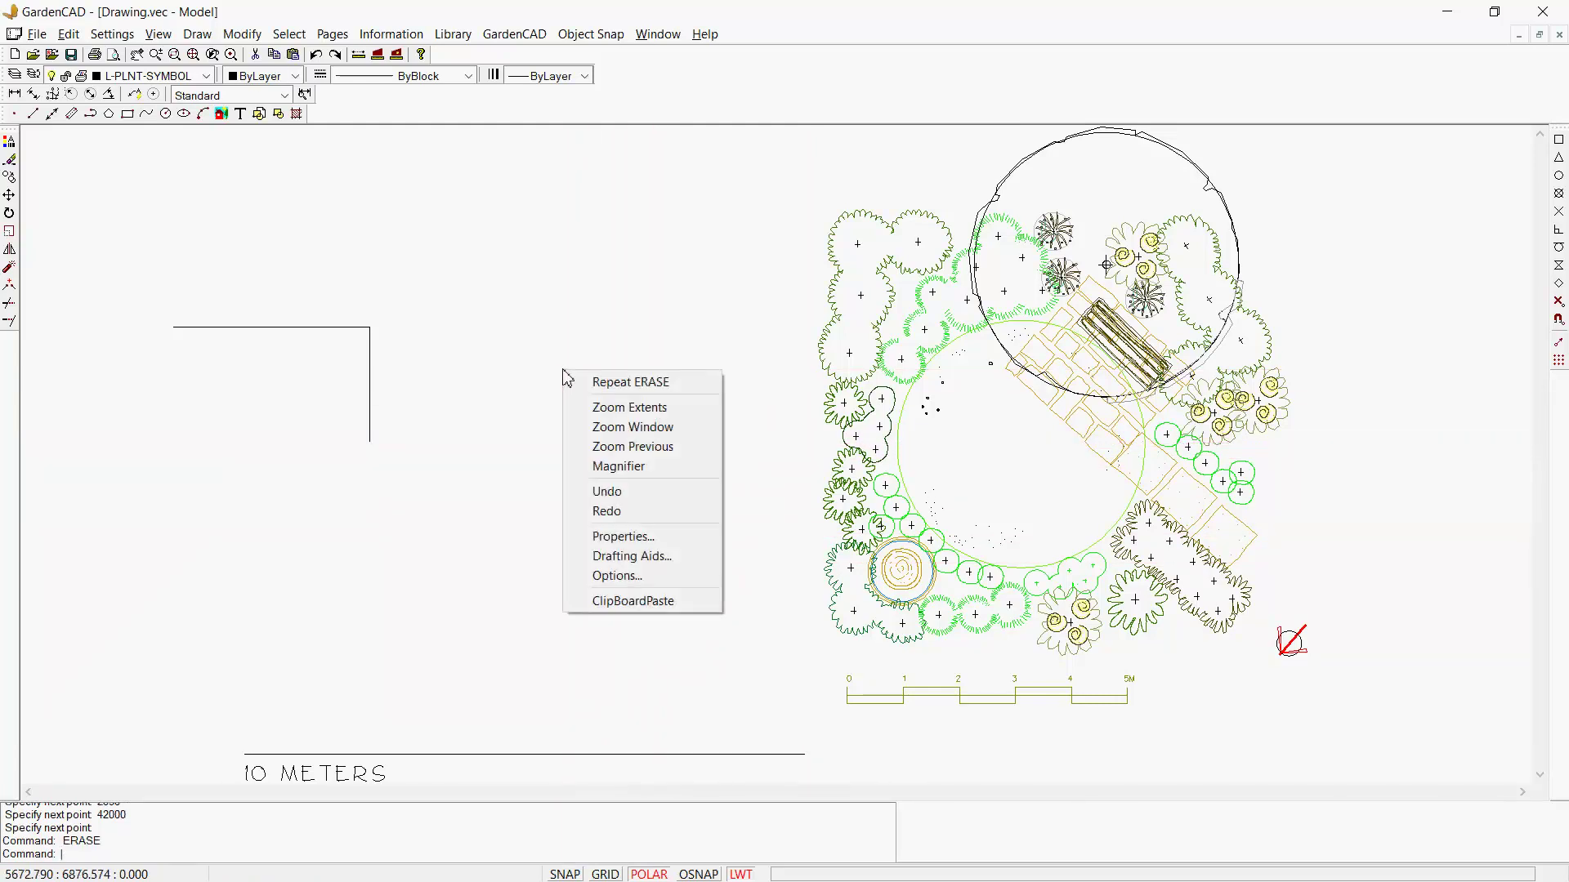
{"action": "left_click", "coordinate": [458, 512]}
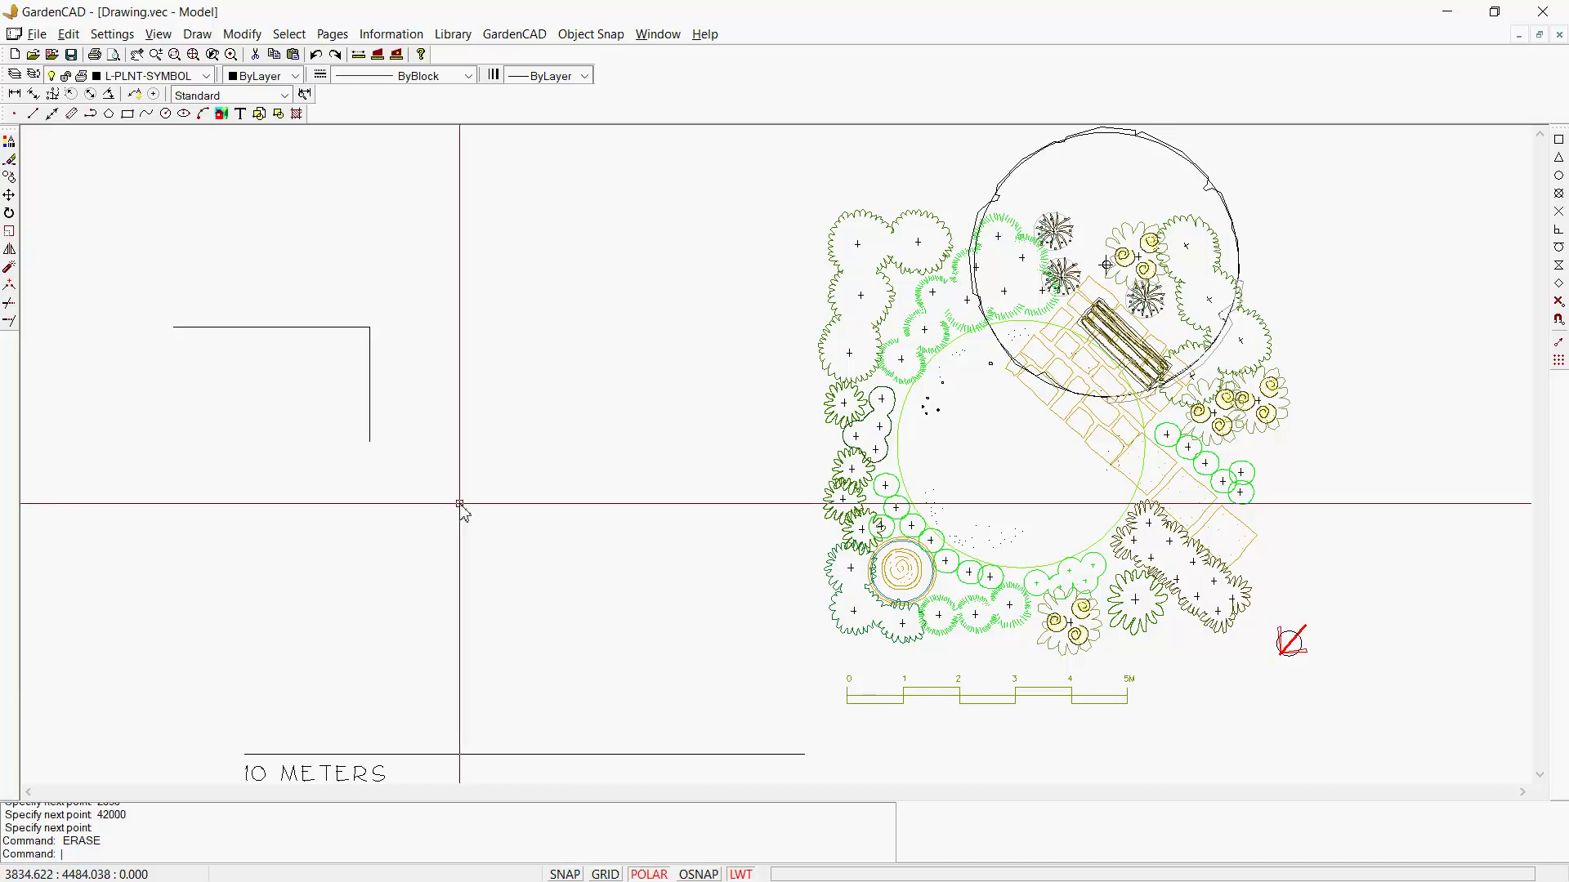
Draw a 4200-long horizontal edge snapped to the end of the 2050 edge
{"action": "left_click", "coordinate": [196, 34]}
{"action": "left_click", "coordinate": [219, 76]}
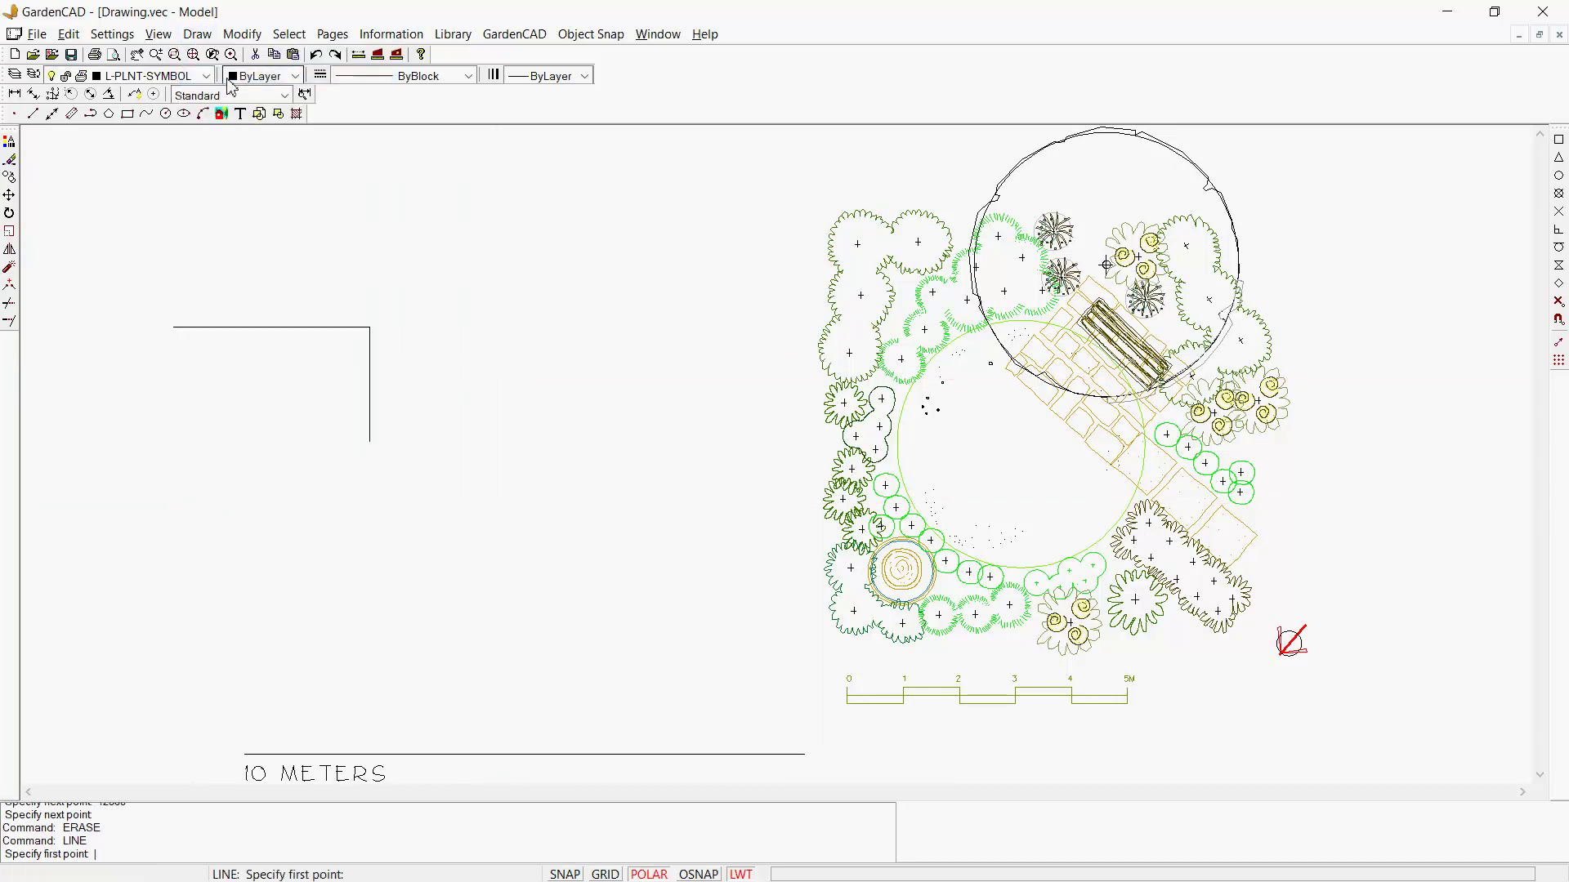
{"action": "left_click", "coordinate": [1559, 141]}
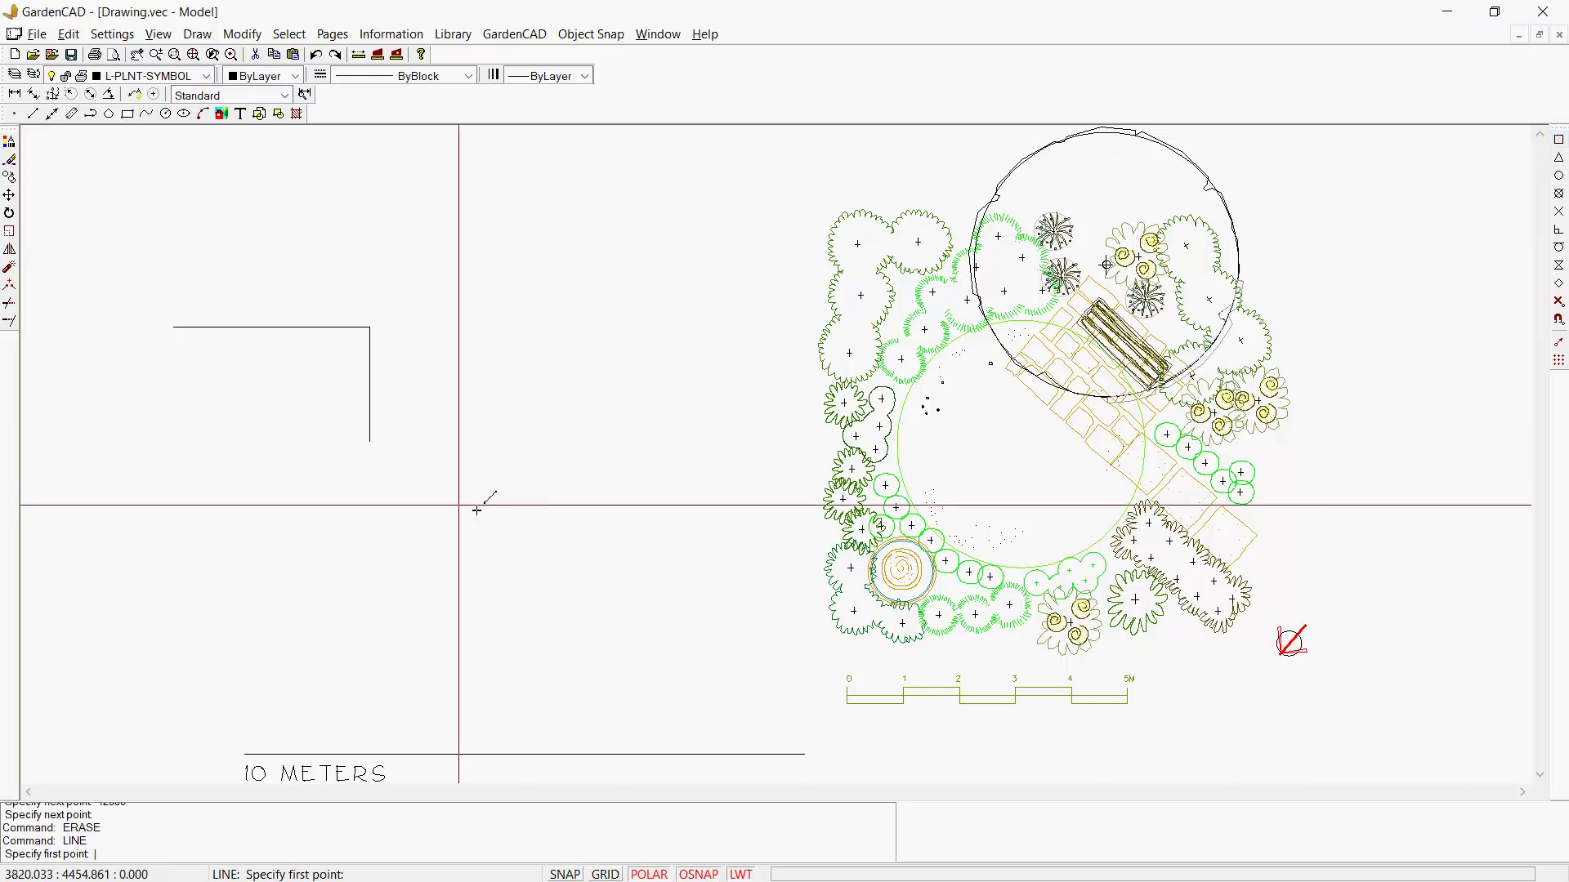
{"action": "left_click", "coordinate": [379, 433]}
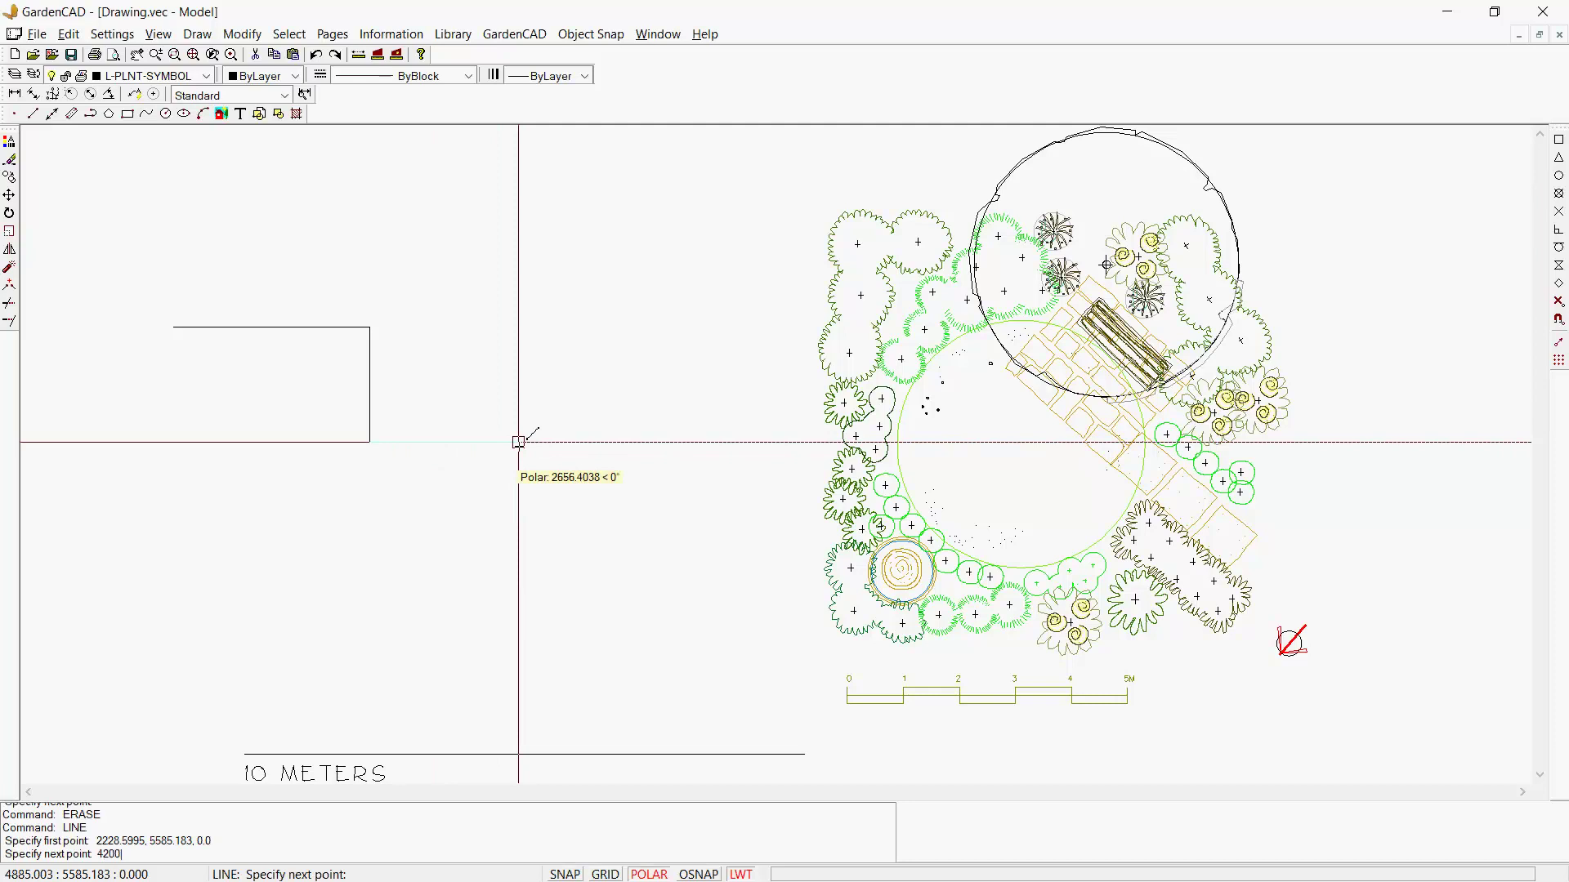
{"action": "key", "text": "Return"}
{"action": "left_click", "coordinate": [605, 442]}
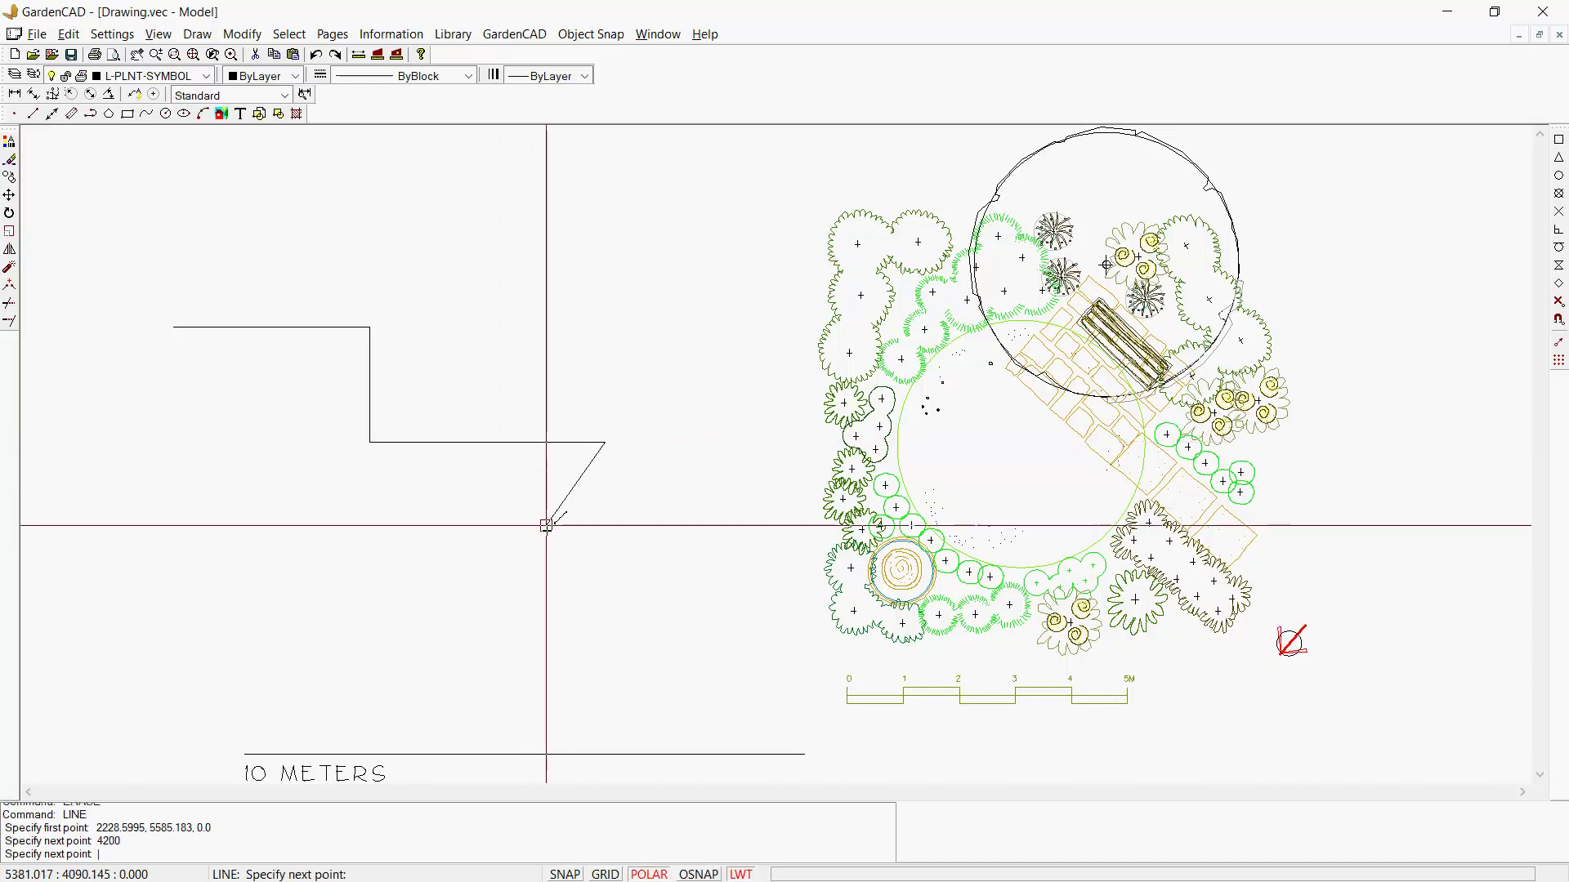
{"action": "right_click", "coordinate": [589, 593]}
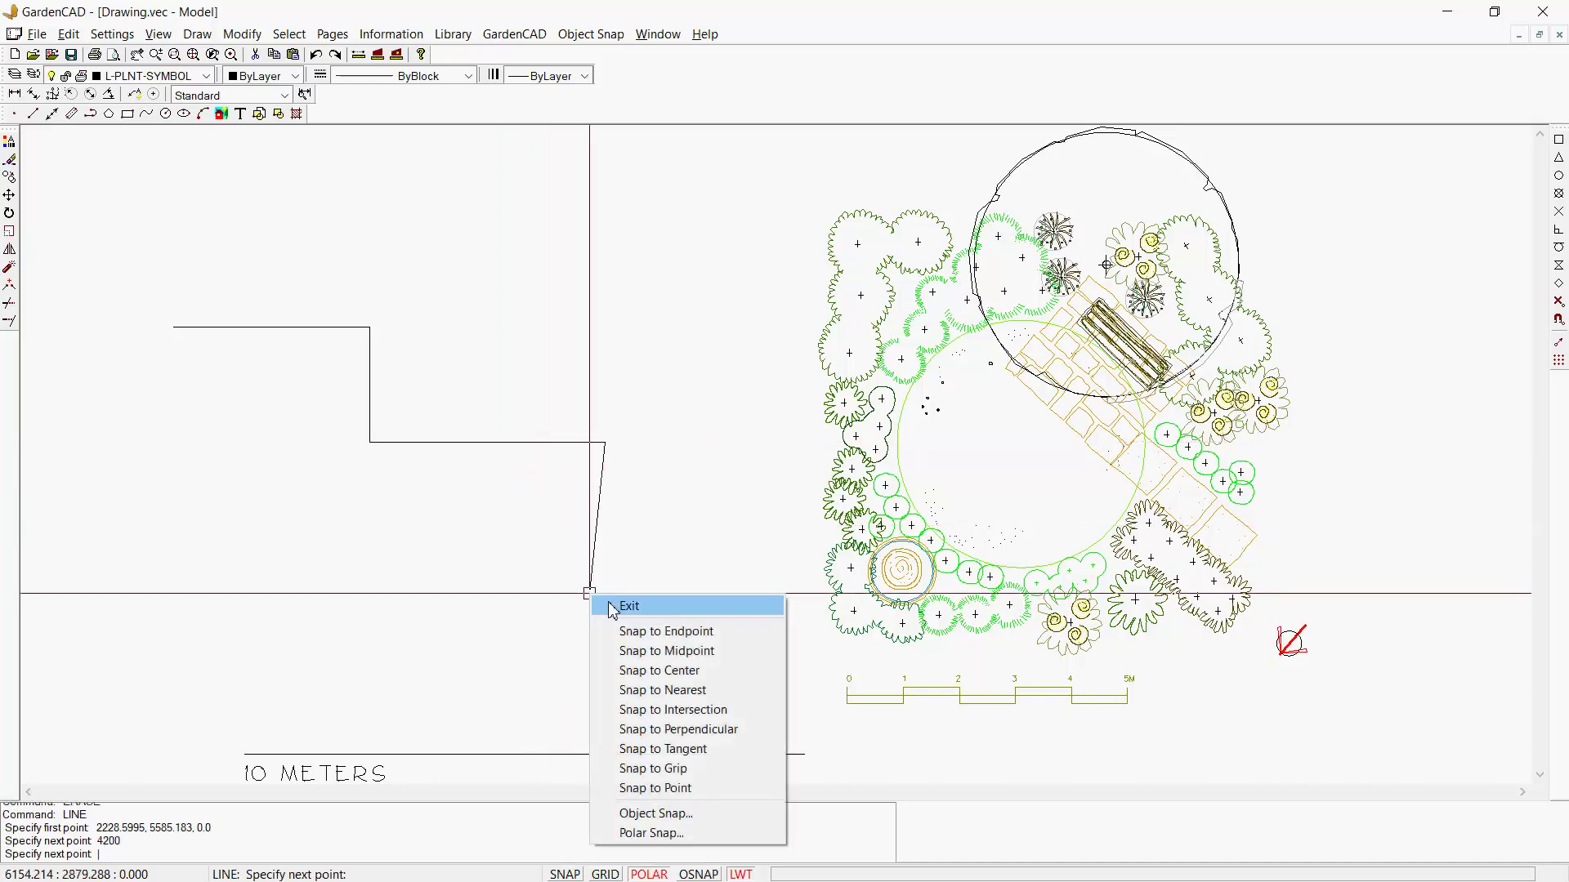
{"action": "left_click", "coordinate": [628, 607]}
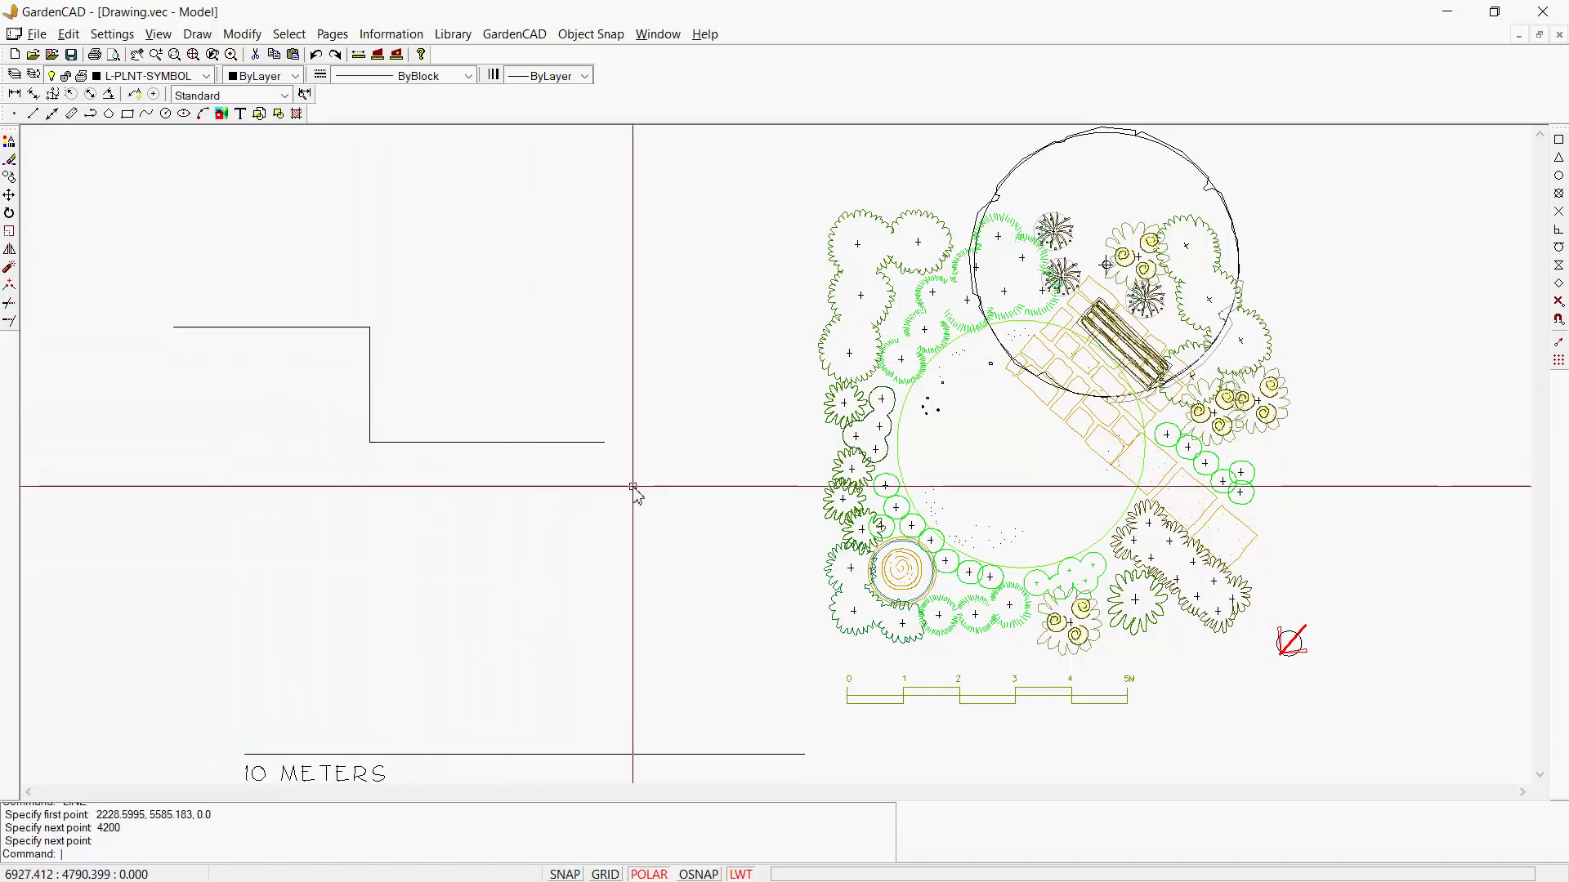
Join the 3500, 2050 and 4200 outline segments into one polyline
{"action": "left_click_drag", "start_coordinate": [635, 487], "coordinate": [168, 295]}
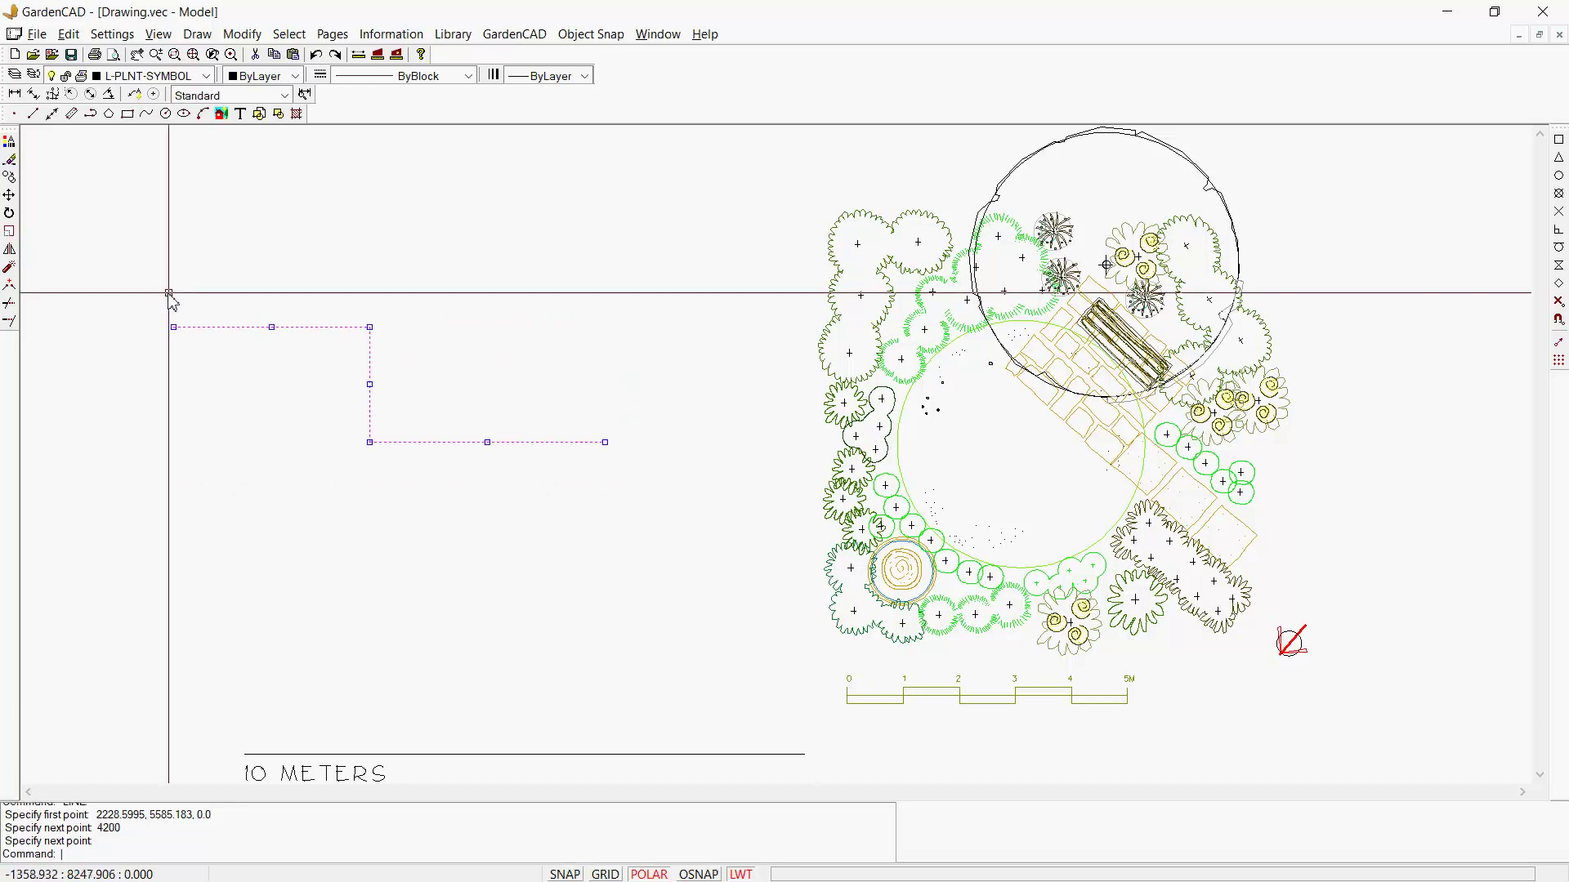
{"action": "right_click", "coordinate": [219, 250]}
{"action": "left_click", "coordinate": [260, 463]}
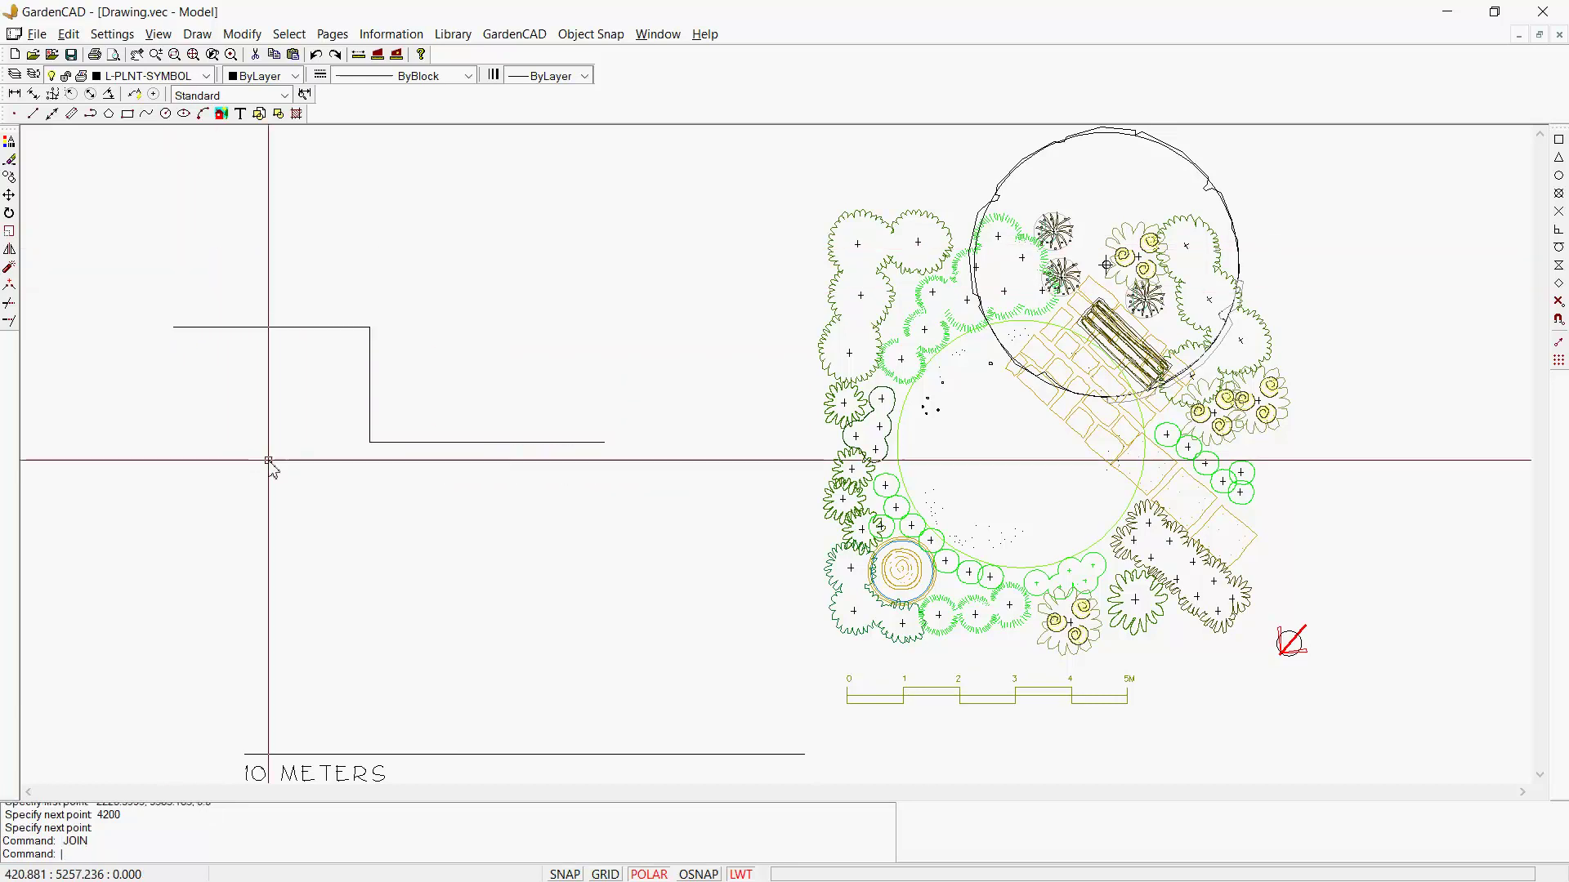
Offset the house outline polyline by 900 toward the lower left
{"action": "left_click", "coordinate": [242, 34]}
{"action": "left_click", "coordinate": [274, 253]}
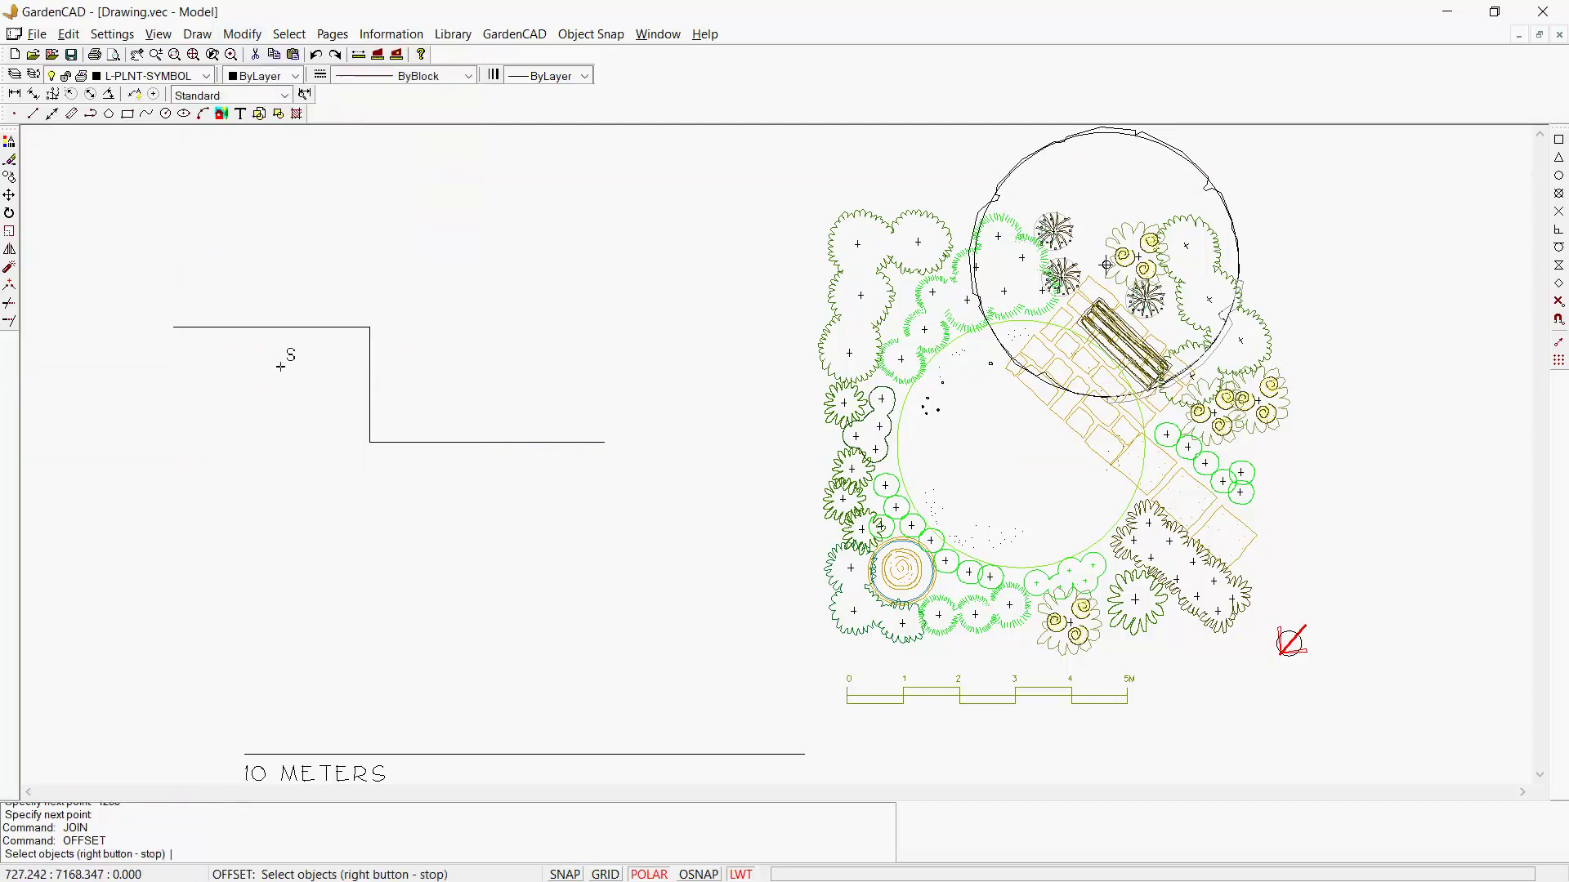
{"action": "left_click", "coordinate": [302, 328]}
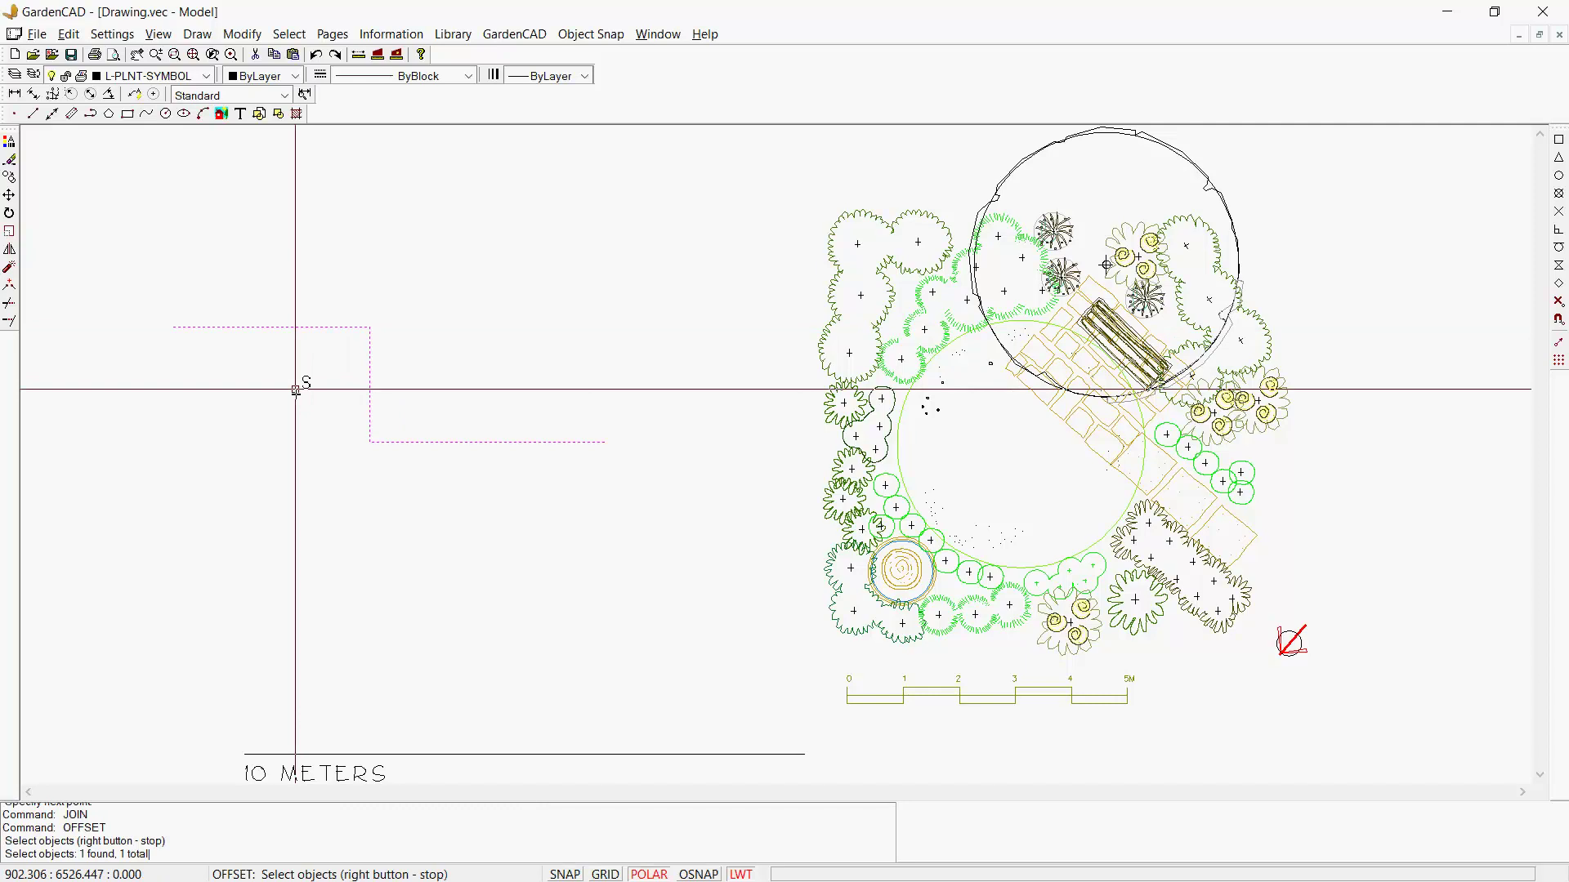
{"action": "right_click", "coordinate": [295, 390]}
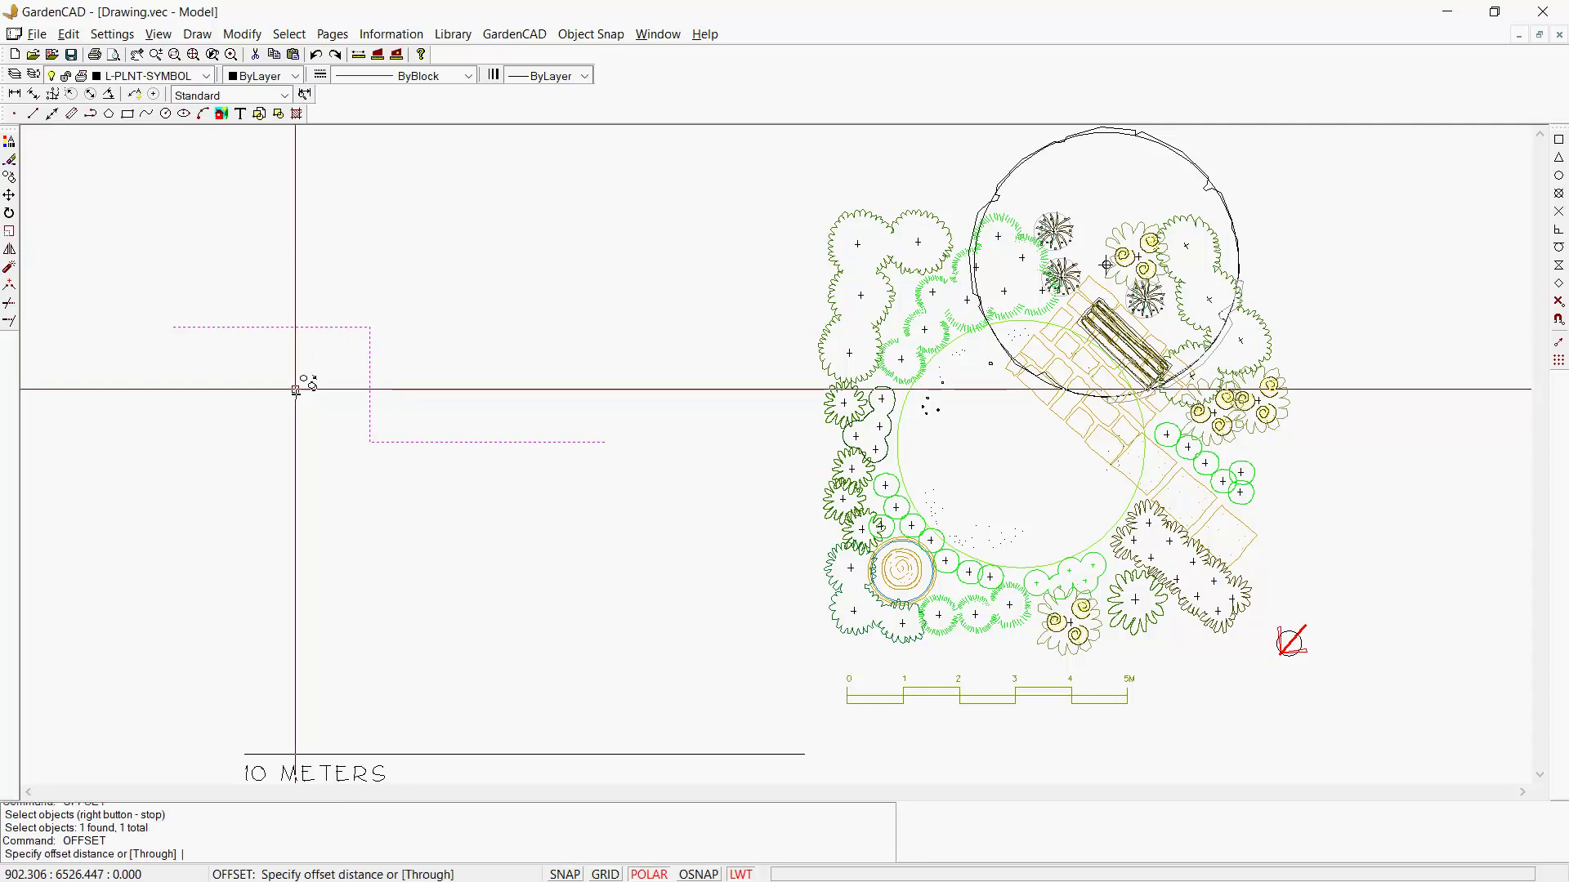
{"action": "type", "text": "900"}
{"action": "key", "text": "Return"}
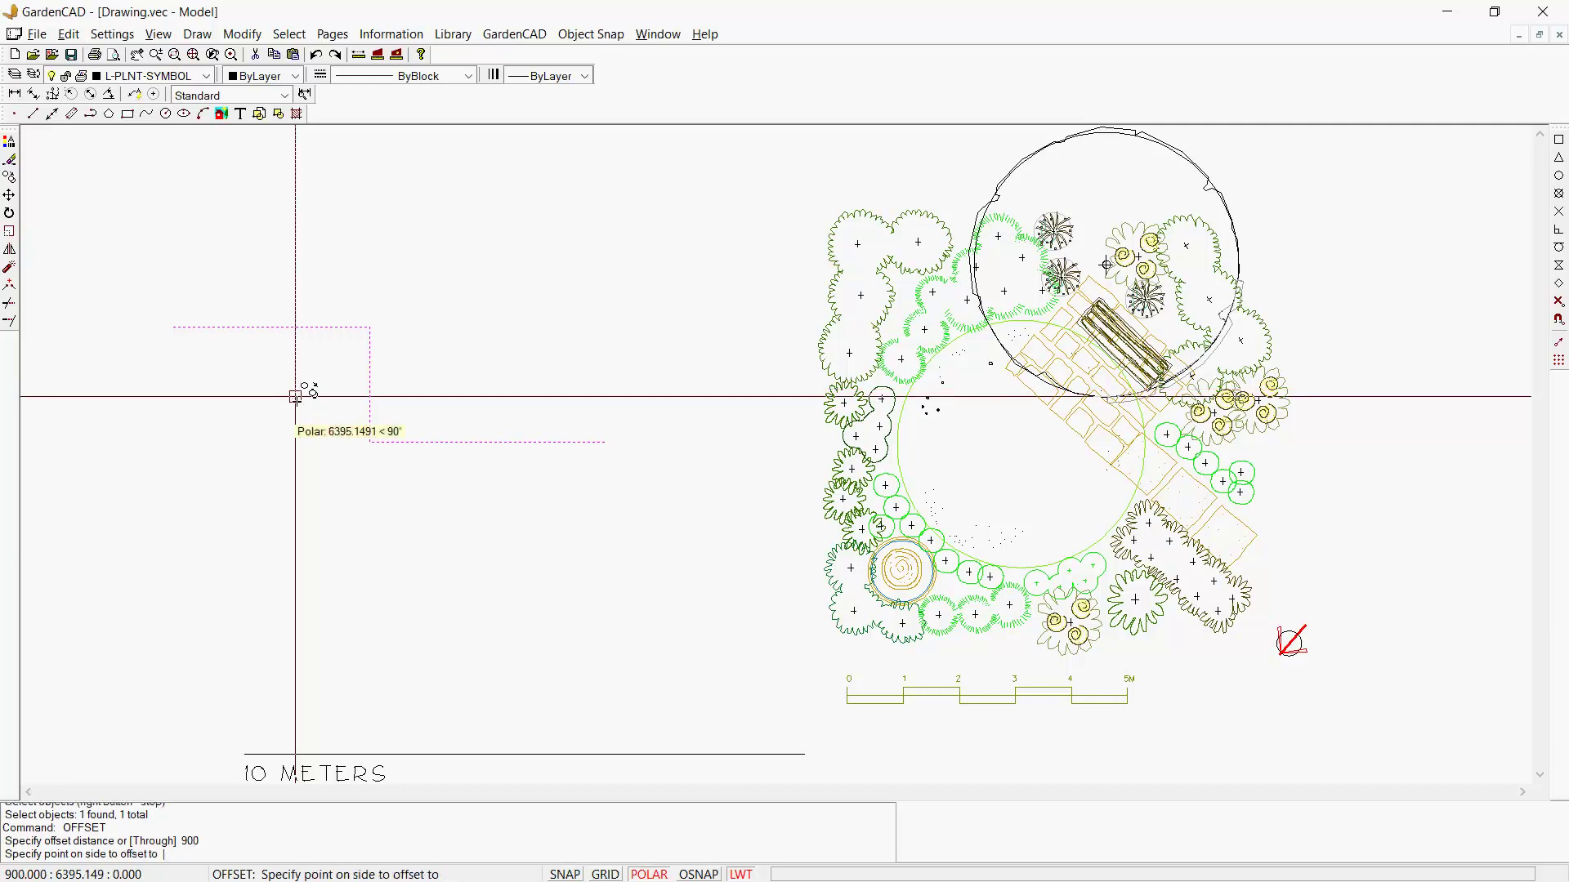
{"action": "left_click", "coordinate": [297, 397]}
{"action": "right_click", "coordinate": [416, 540]}
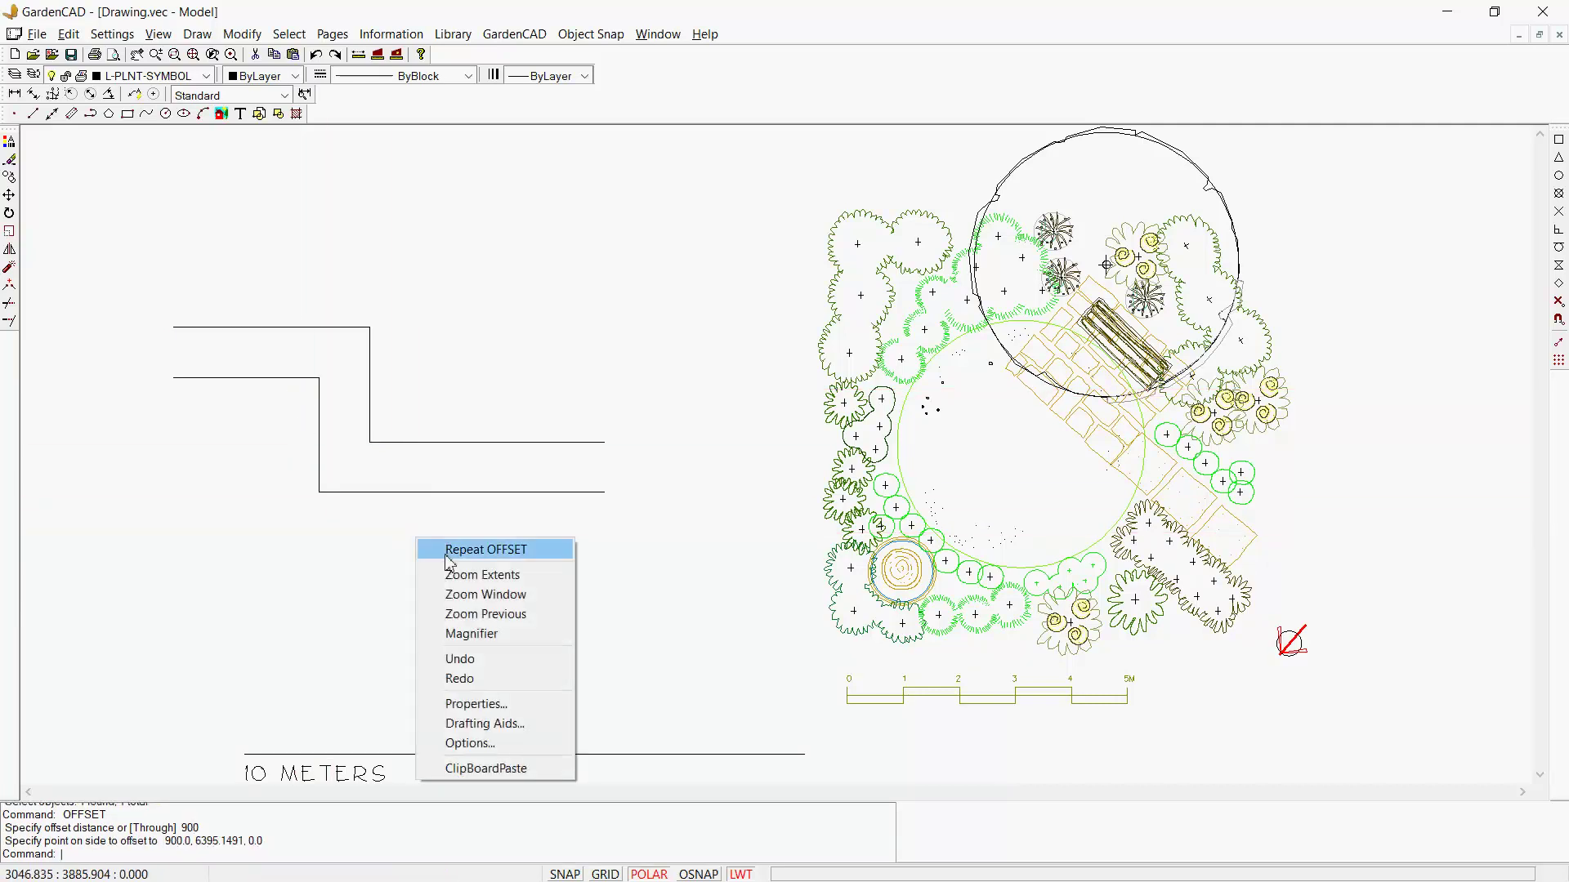
{"action": "left_click", "coordinate": [479, 683]}
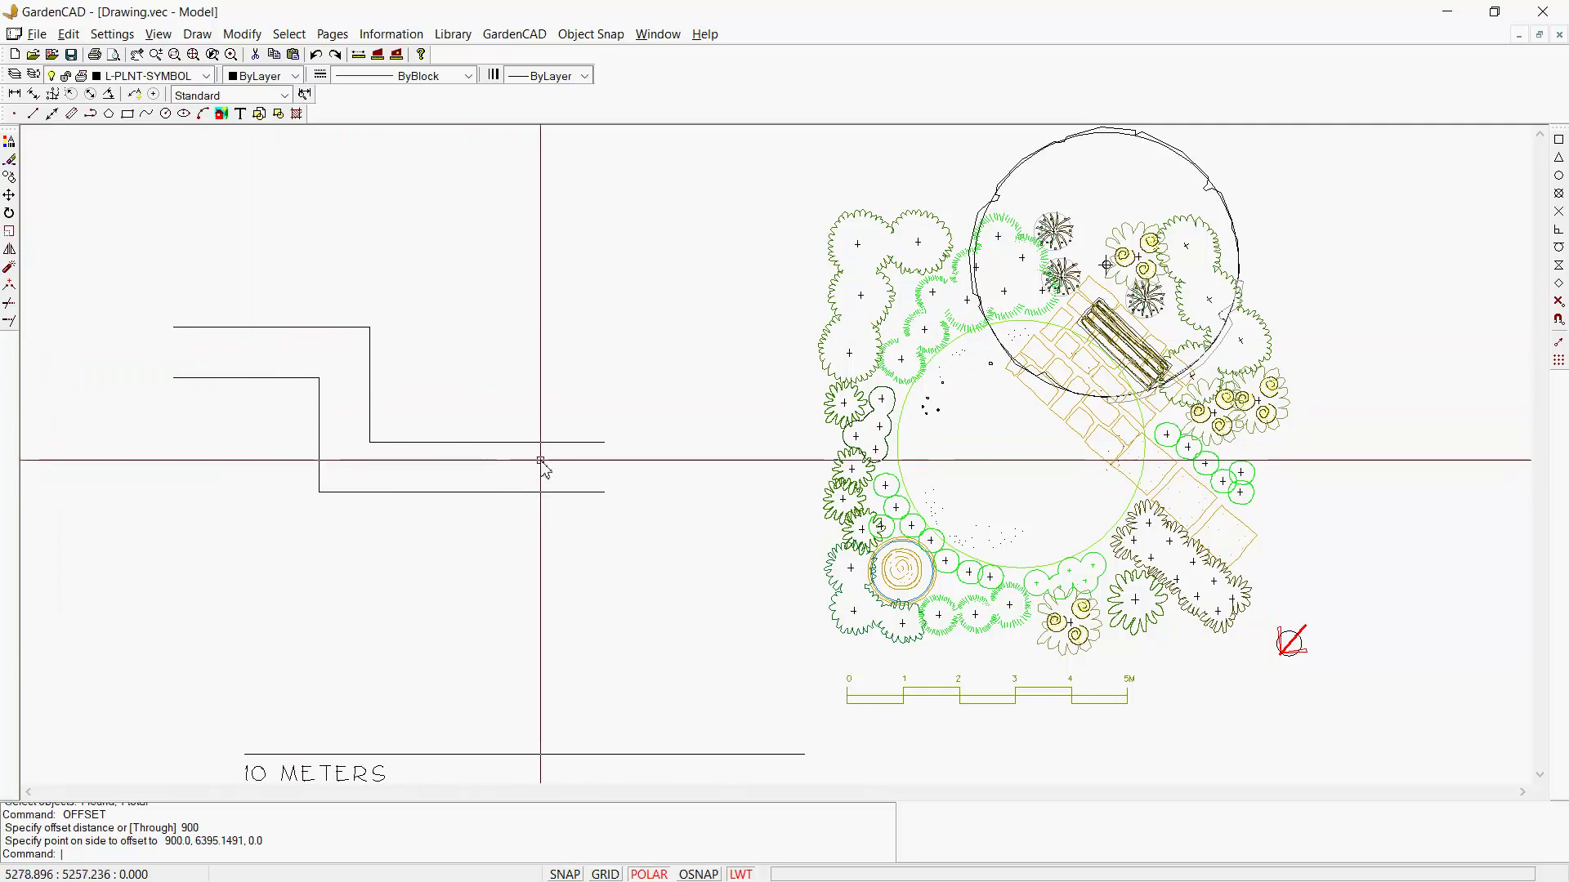
{"action": "middle_click_drag", "start_coordinate": [531, 567], "coordinate": [586, 466]}
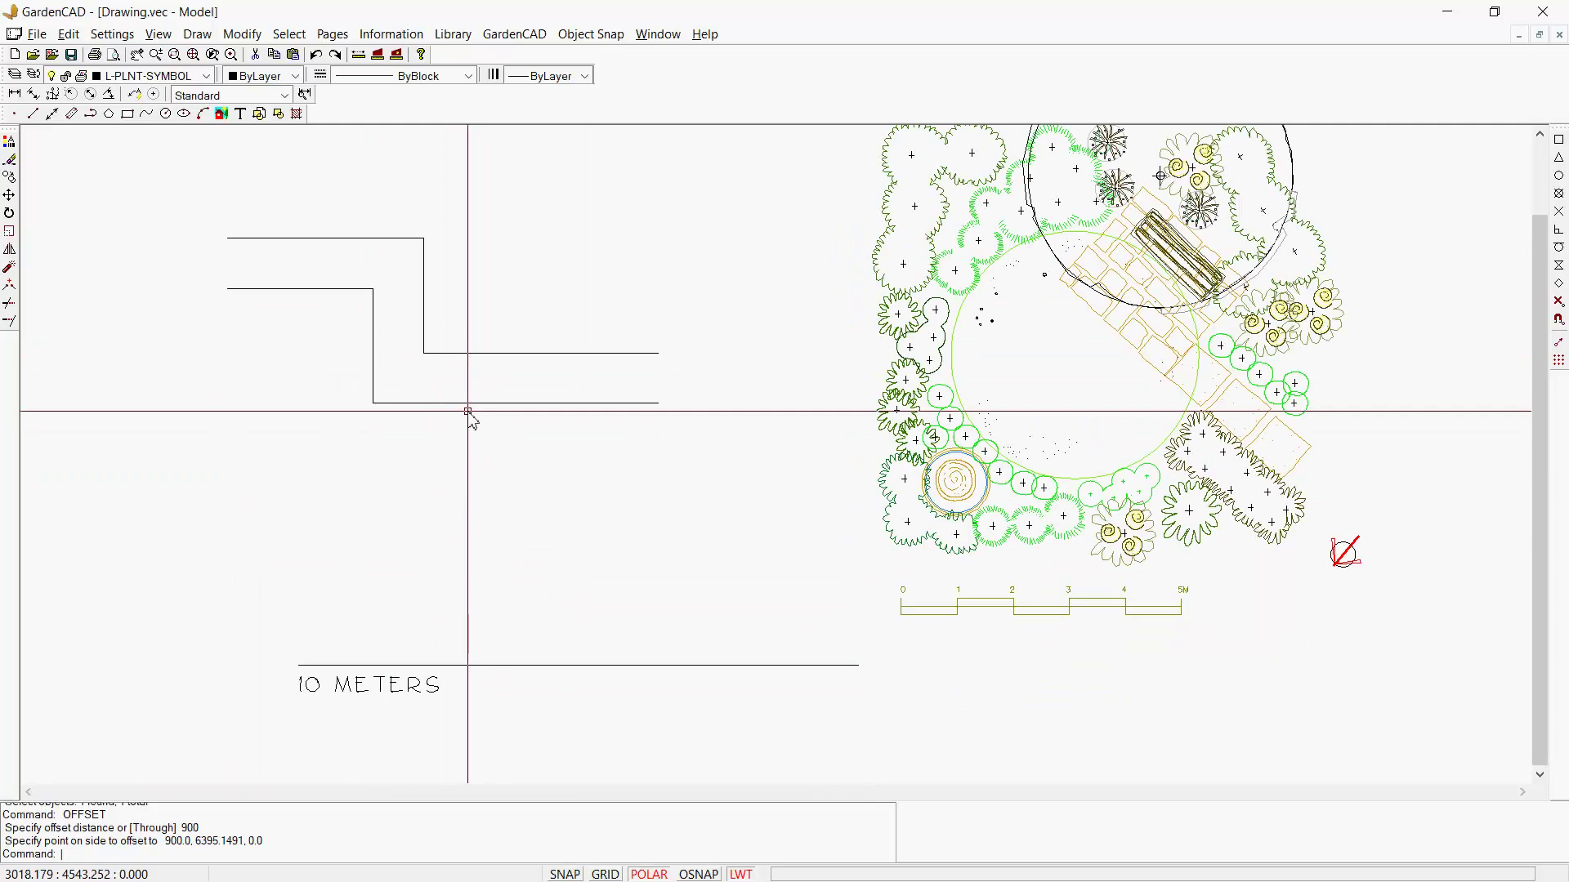
Erase the 10 METERS line together with its text label
{"action": "scroll", "coordinate": [536, 439], "scroll_direction": "down", "scroll_amount": 1}
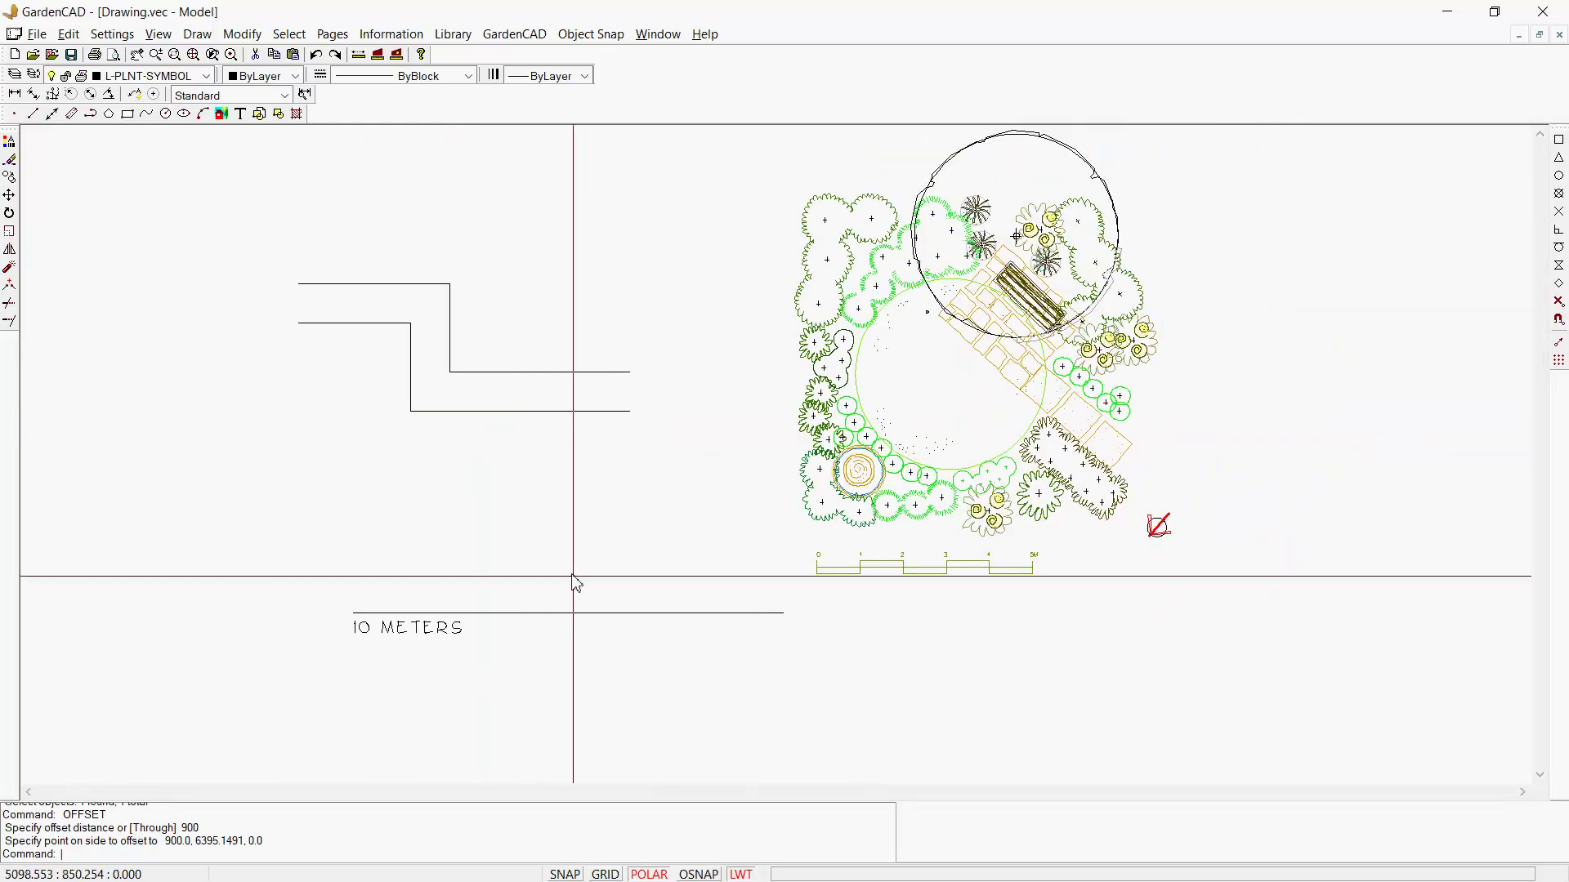
{"action": "left_click", "coordinate": [525, 682]}
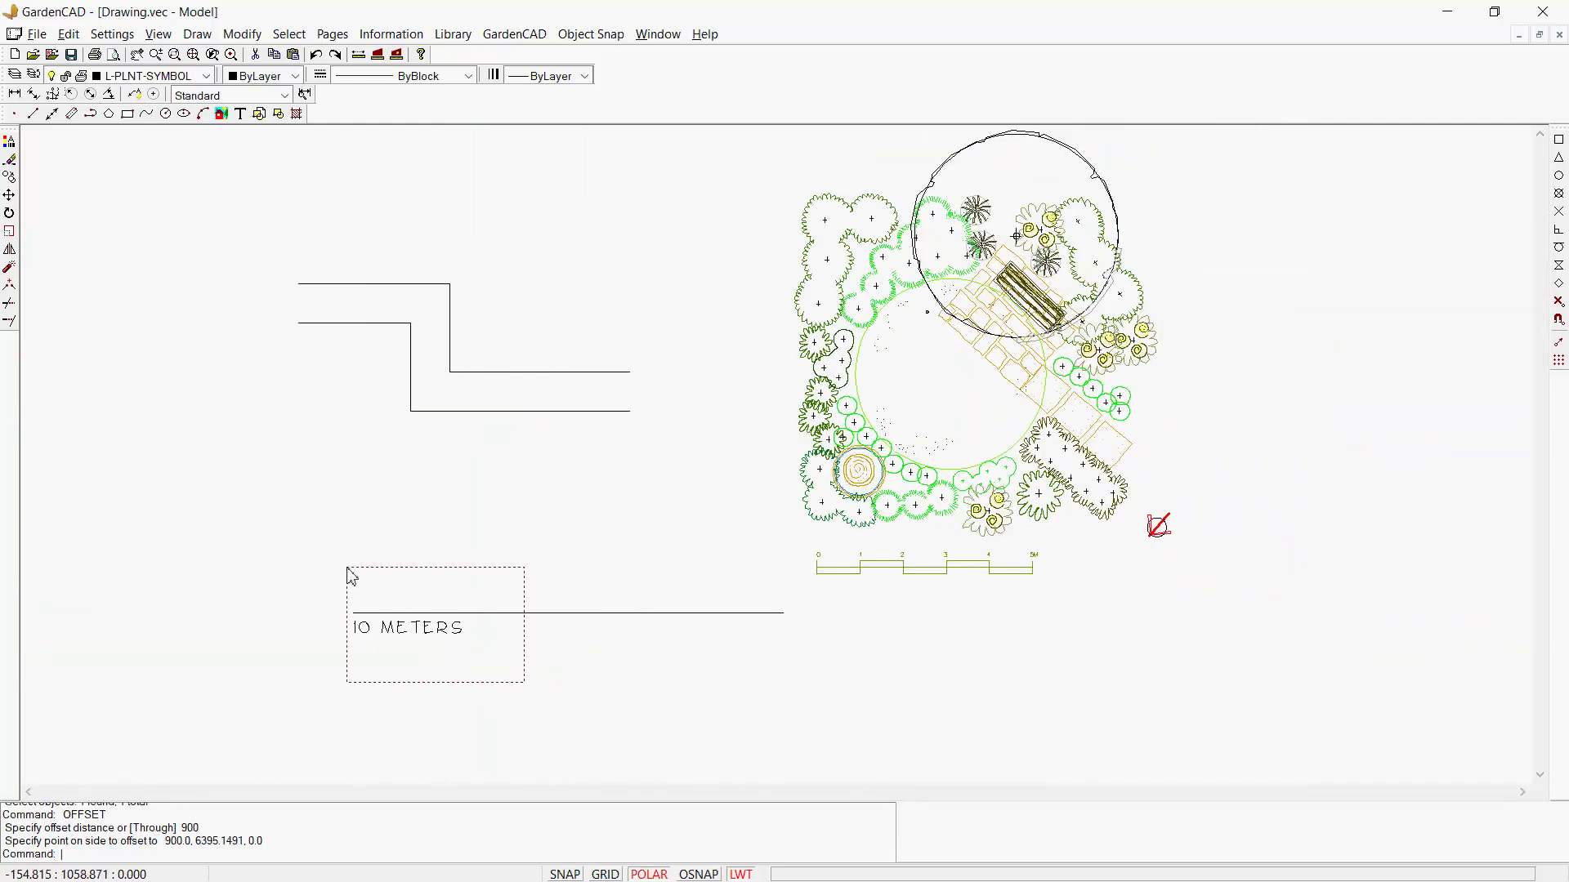
{"action": "left_click", "coordinate": [347, 567]}
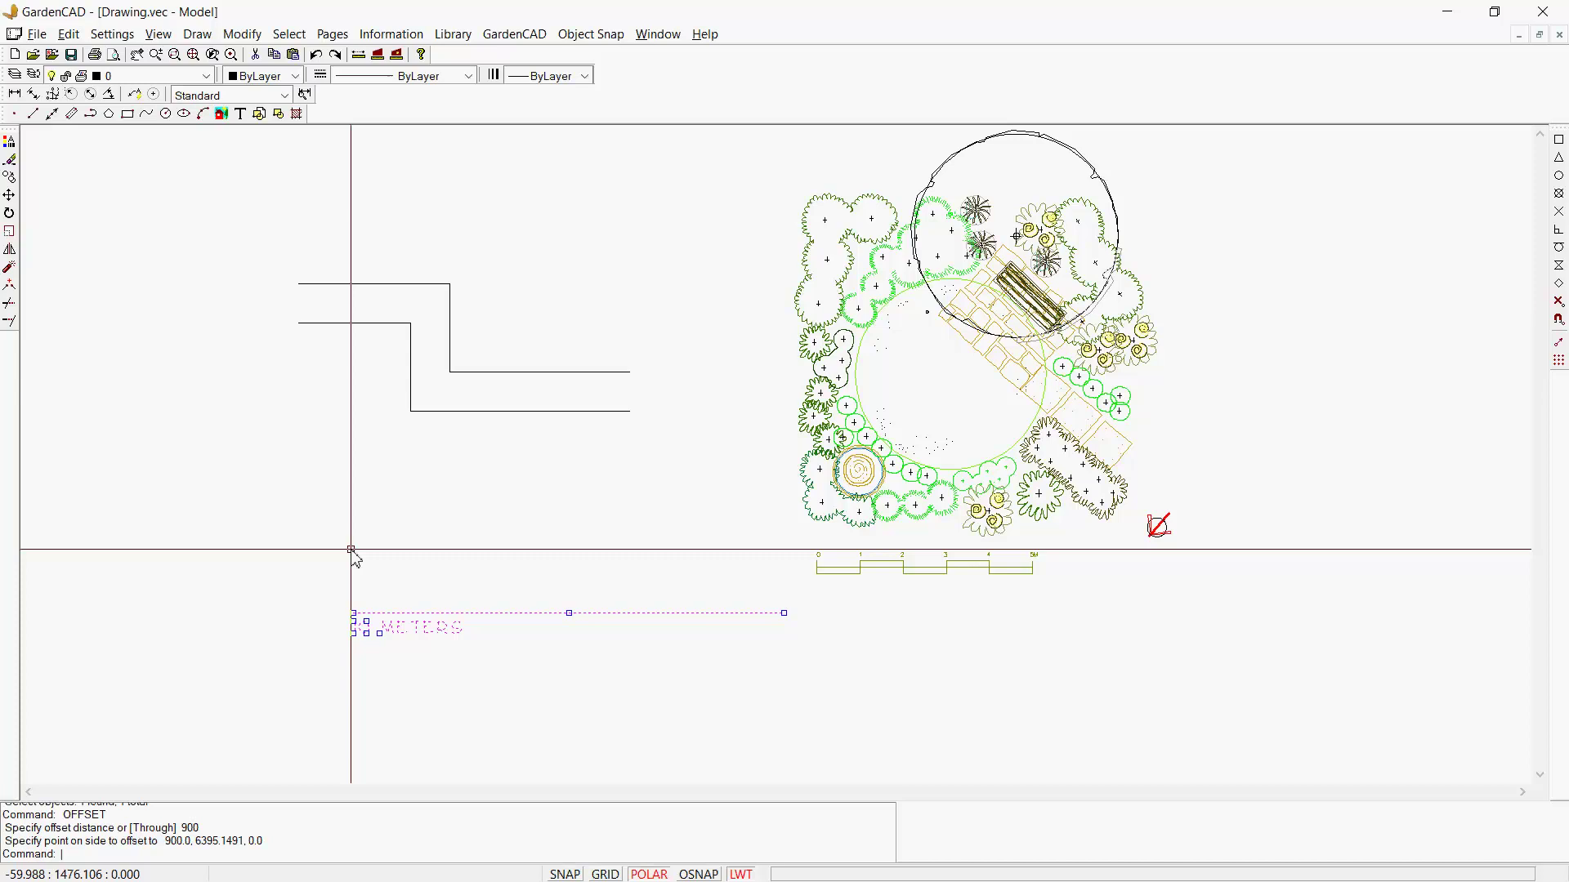
{"action": "key", "text": "Delete"}
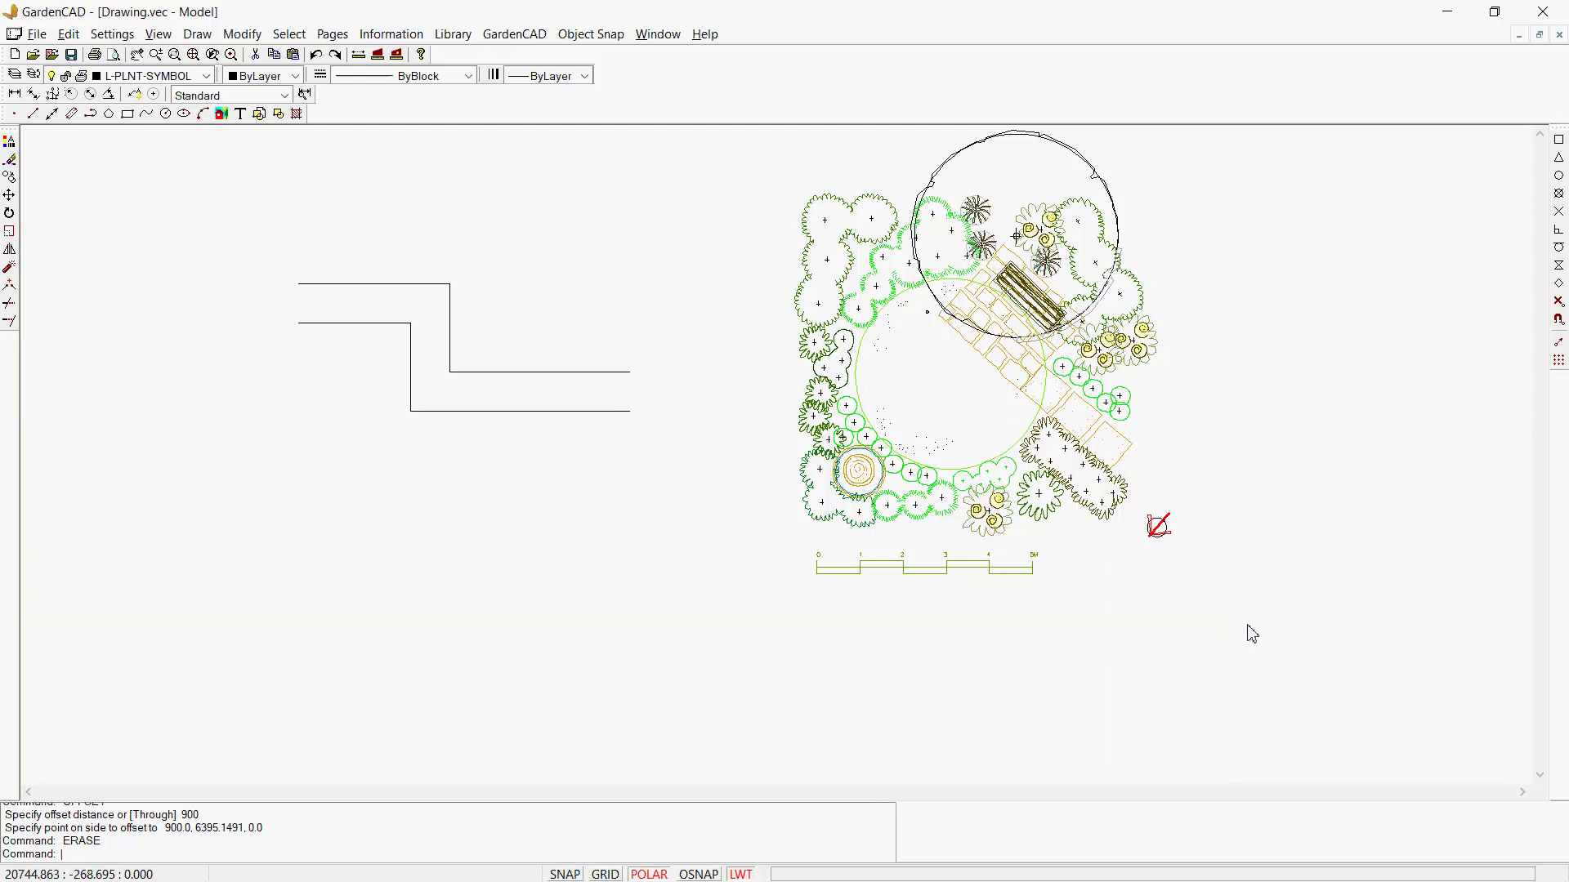
Move the entire garden plan from its centre onto the house outline
{"action": "left_click_drag", "start_coordinate": [1248, 625], "coordinate": [771, 160]}
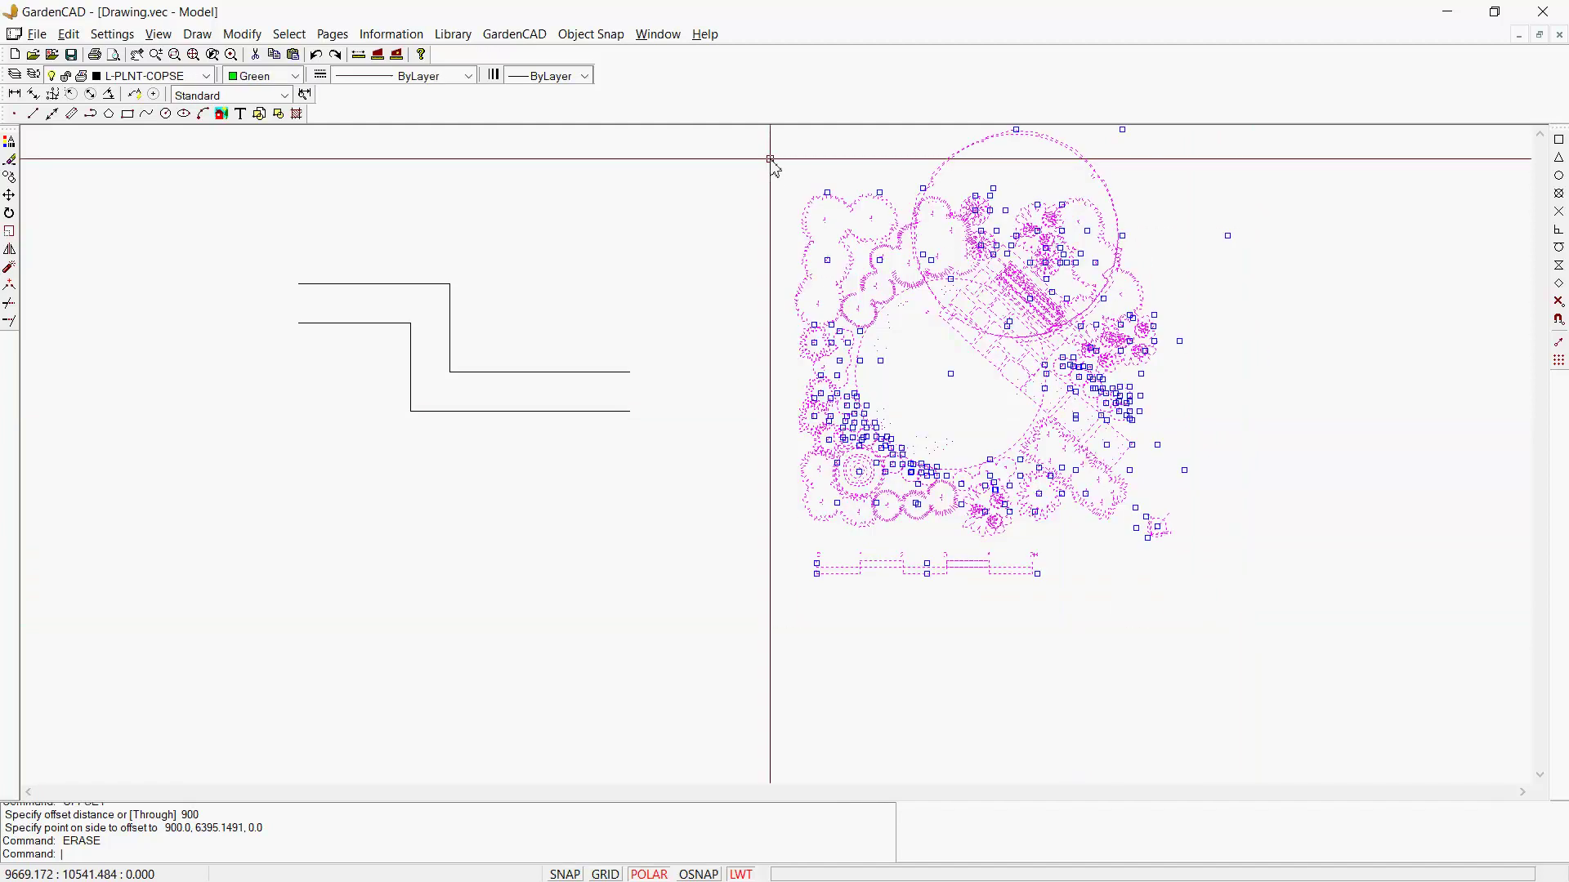
{"action": "right_click", "coordinate": [782, 214]}
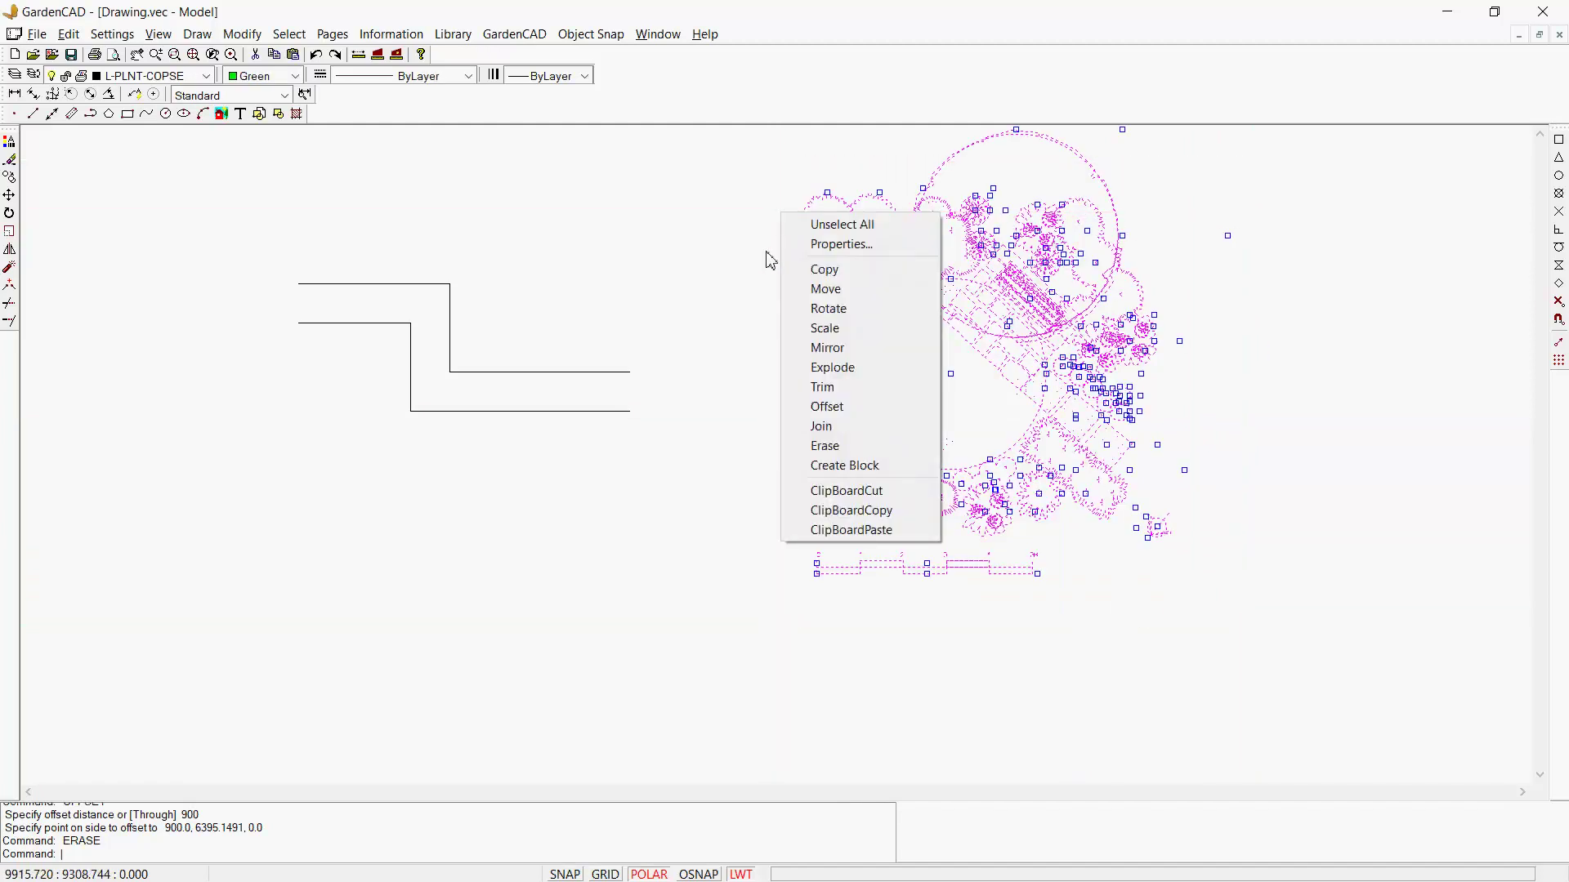
{"action": "left_click", "coordinate": [832, 289]}
{"action": "left_click", "coordinate": [934, 376]}
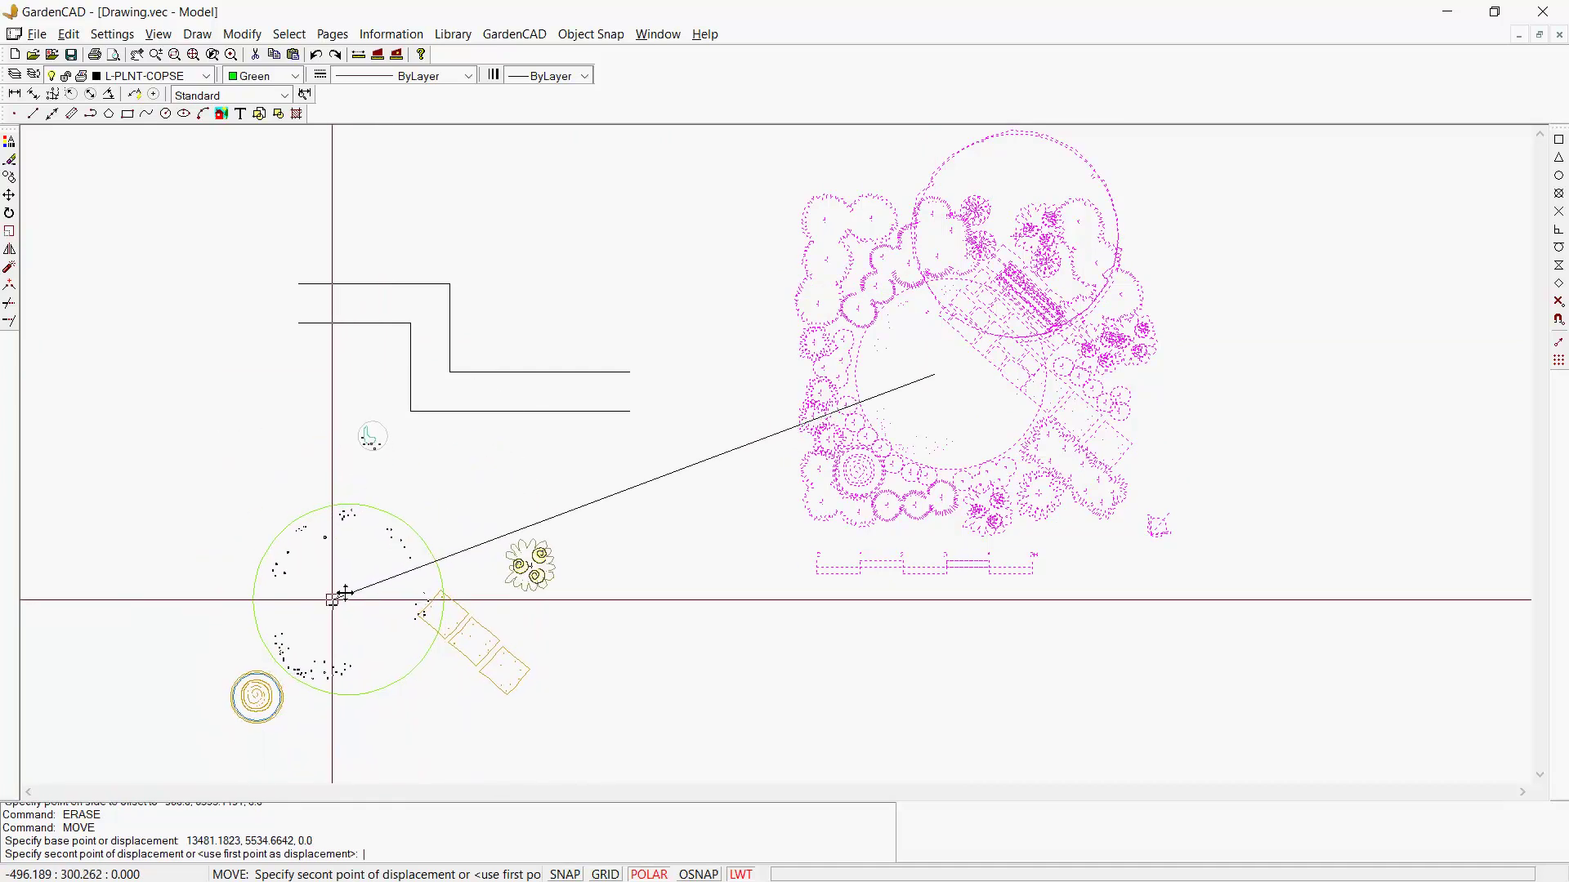
{"action": "left_click", "coordinate": [360, 578]}
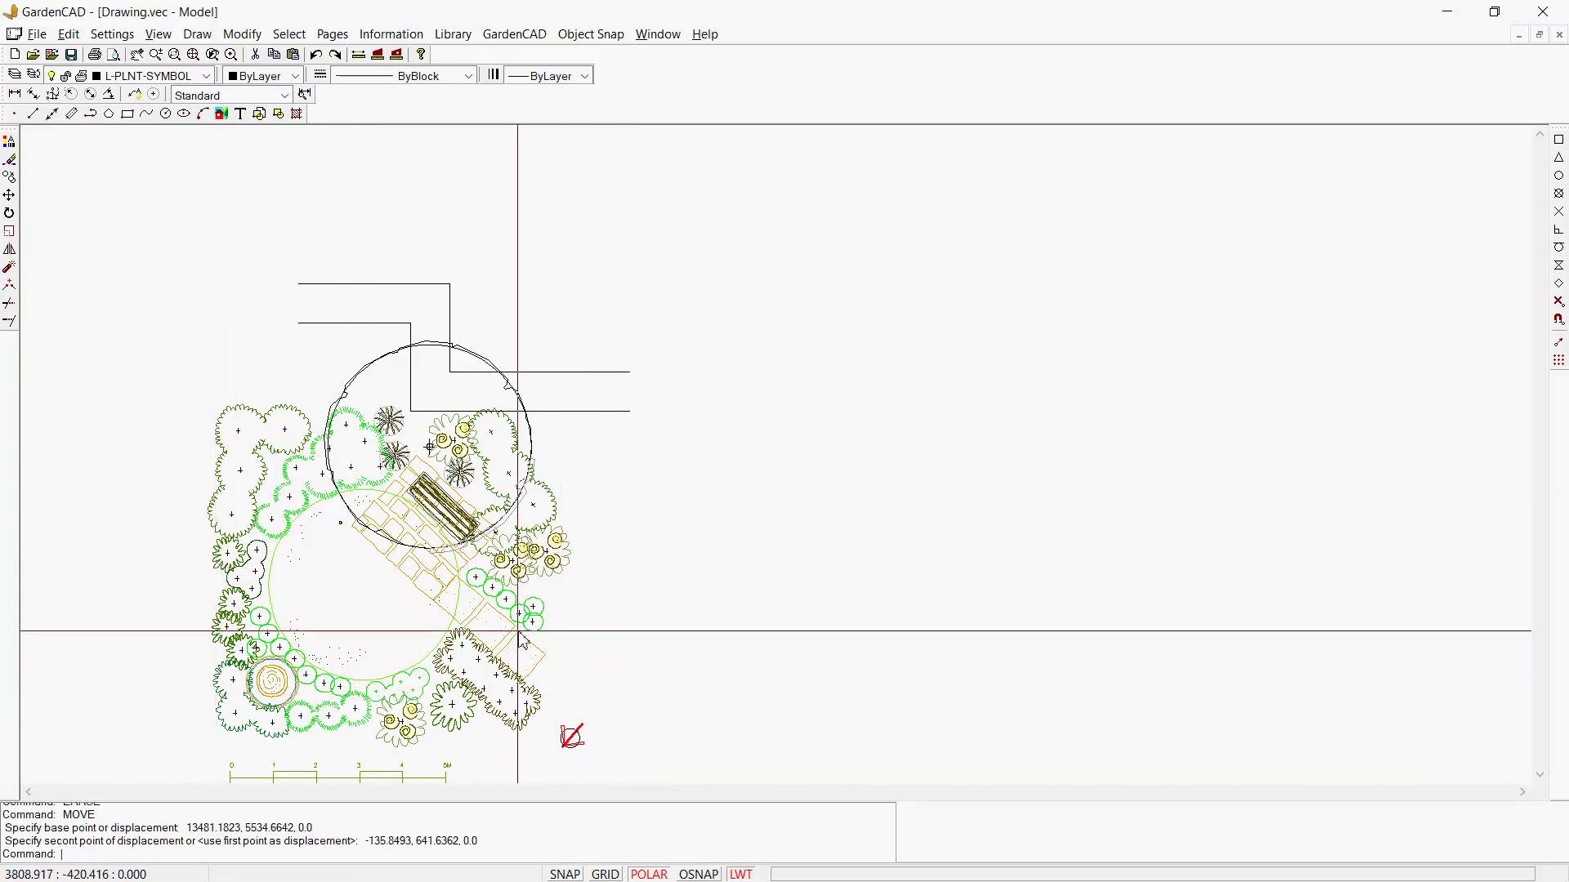
Move the scale bar to below and right of the garden plan
{"action": "scroll", "coordinate": [746, 536], "scroll_direction": "down", "scroll_amount": 2}
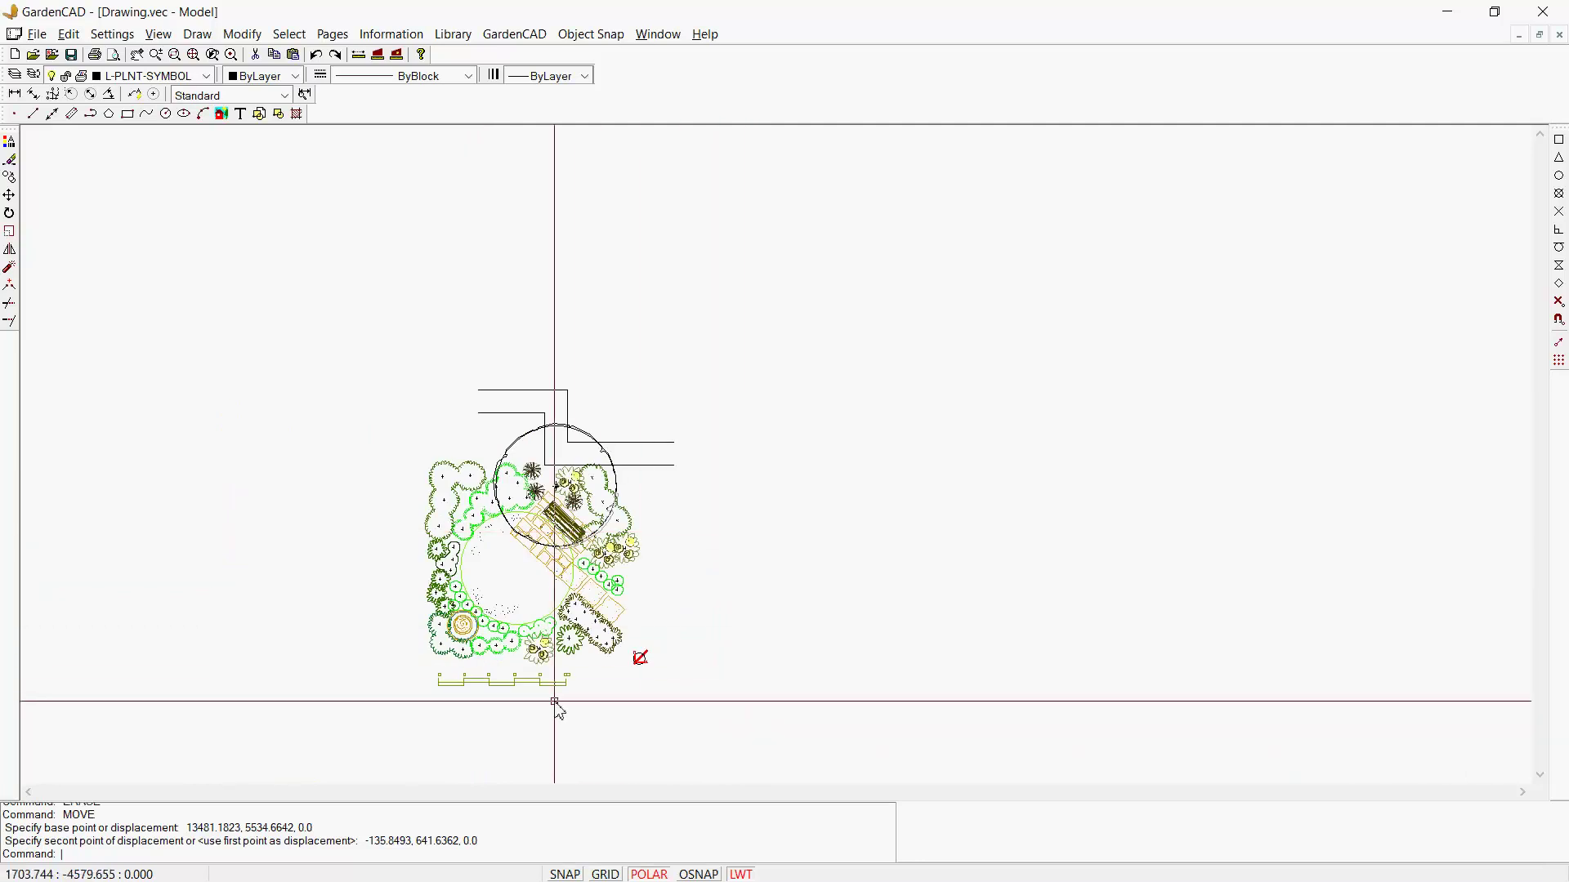
{"action": "left_click", "coordinate": [516, 682]}
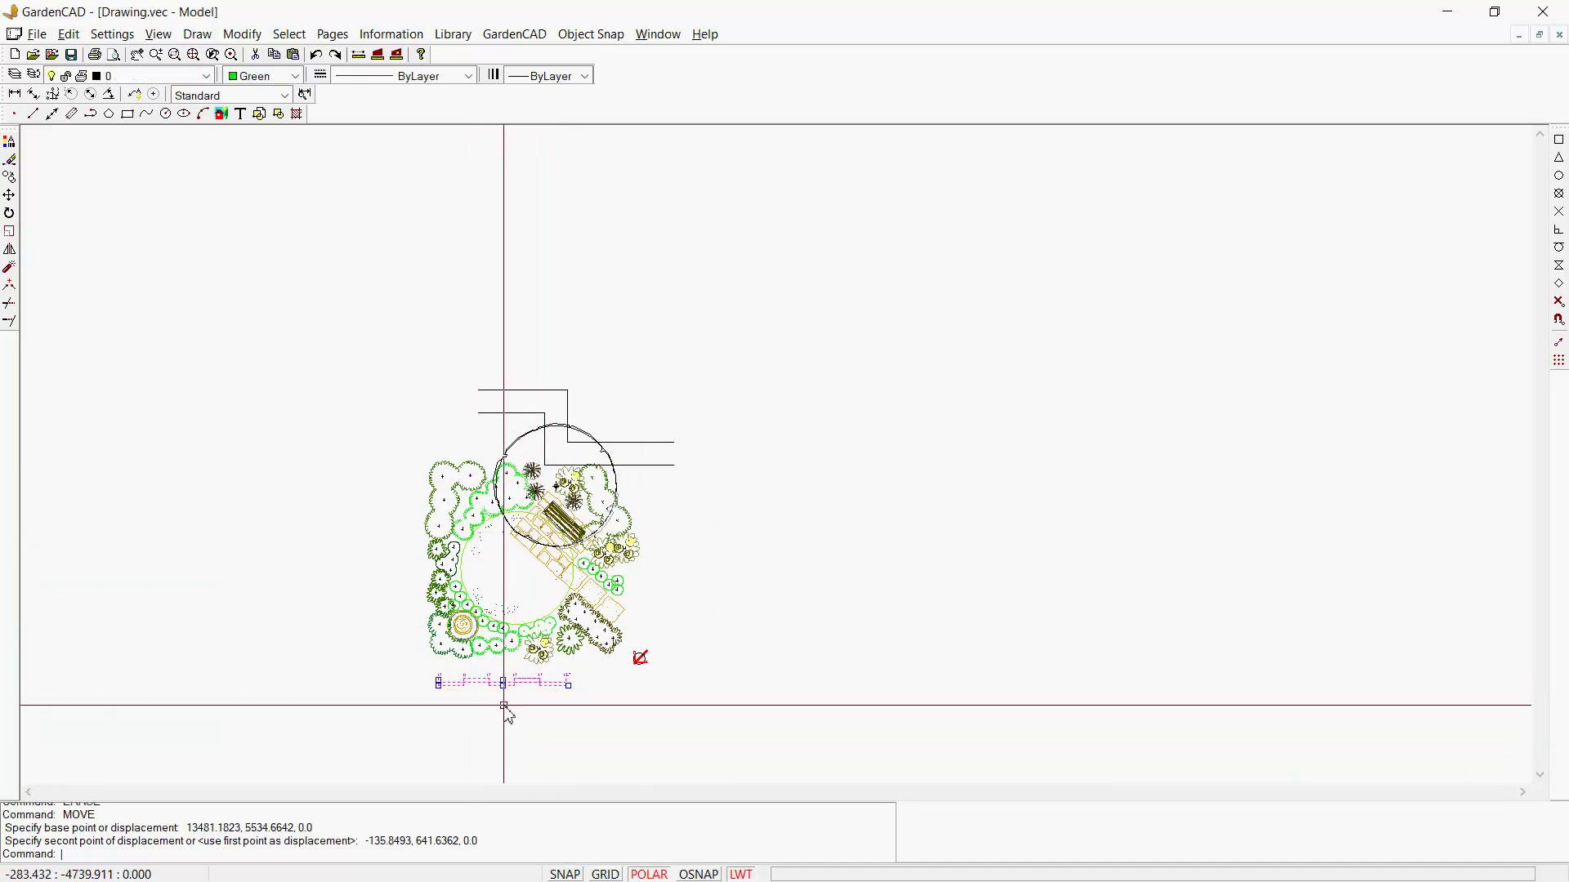
{"action": "right_click", "coordinate": [509, 722]}
{"action": "left_click", "coordinate": [603, 472]}
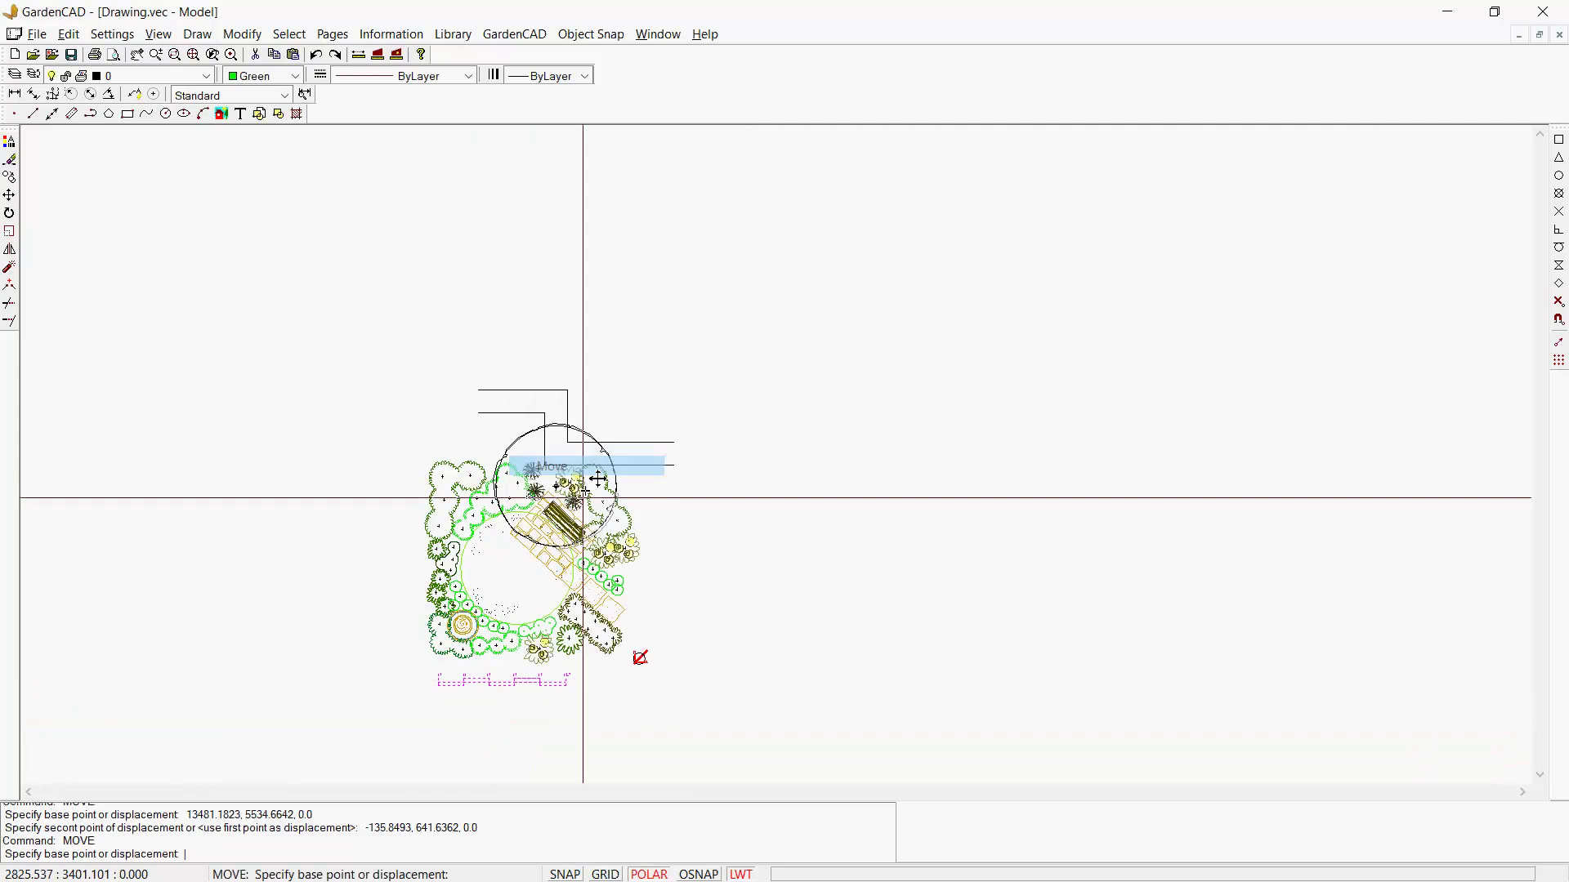
{"action": "left_click", "coordinate": [527, 677]}
{"action": "left_click", "coordinate": [761, 711]}
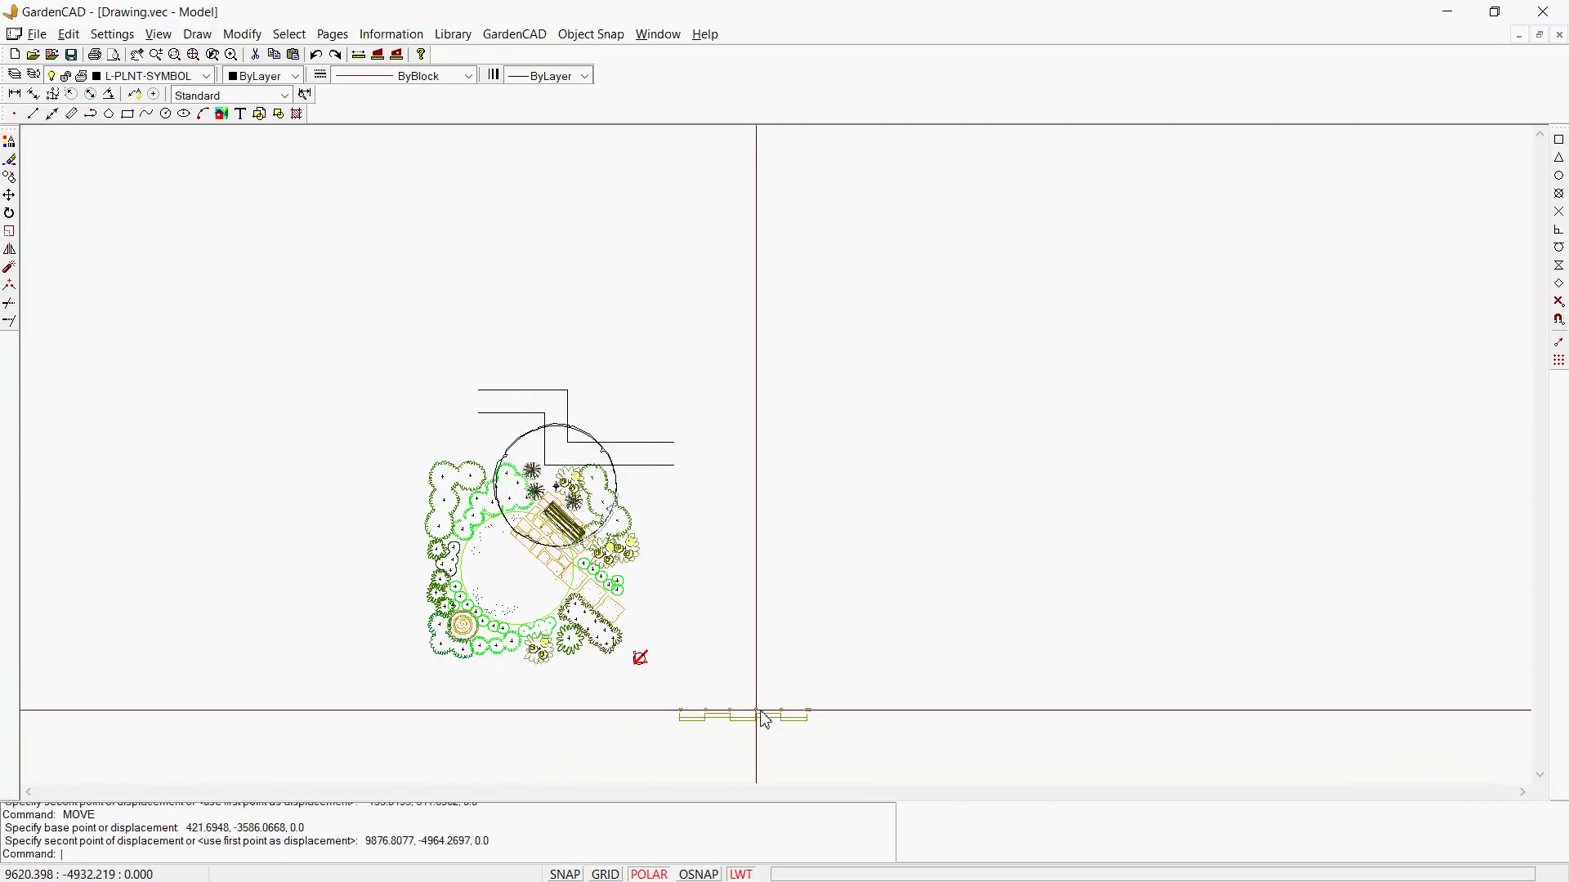
Move the north arrow to sit beside the scale bar
{"action": "left_click", "coordinate": [640, 660]}
{"action": "right_click", "coordinate": [641, 664]}
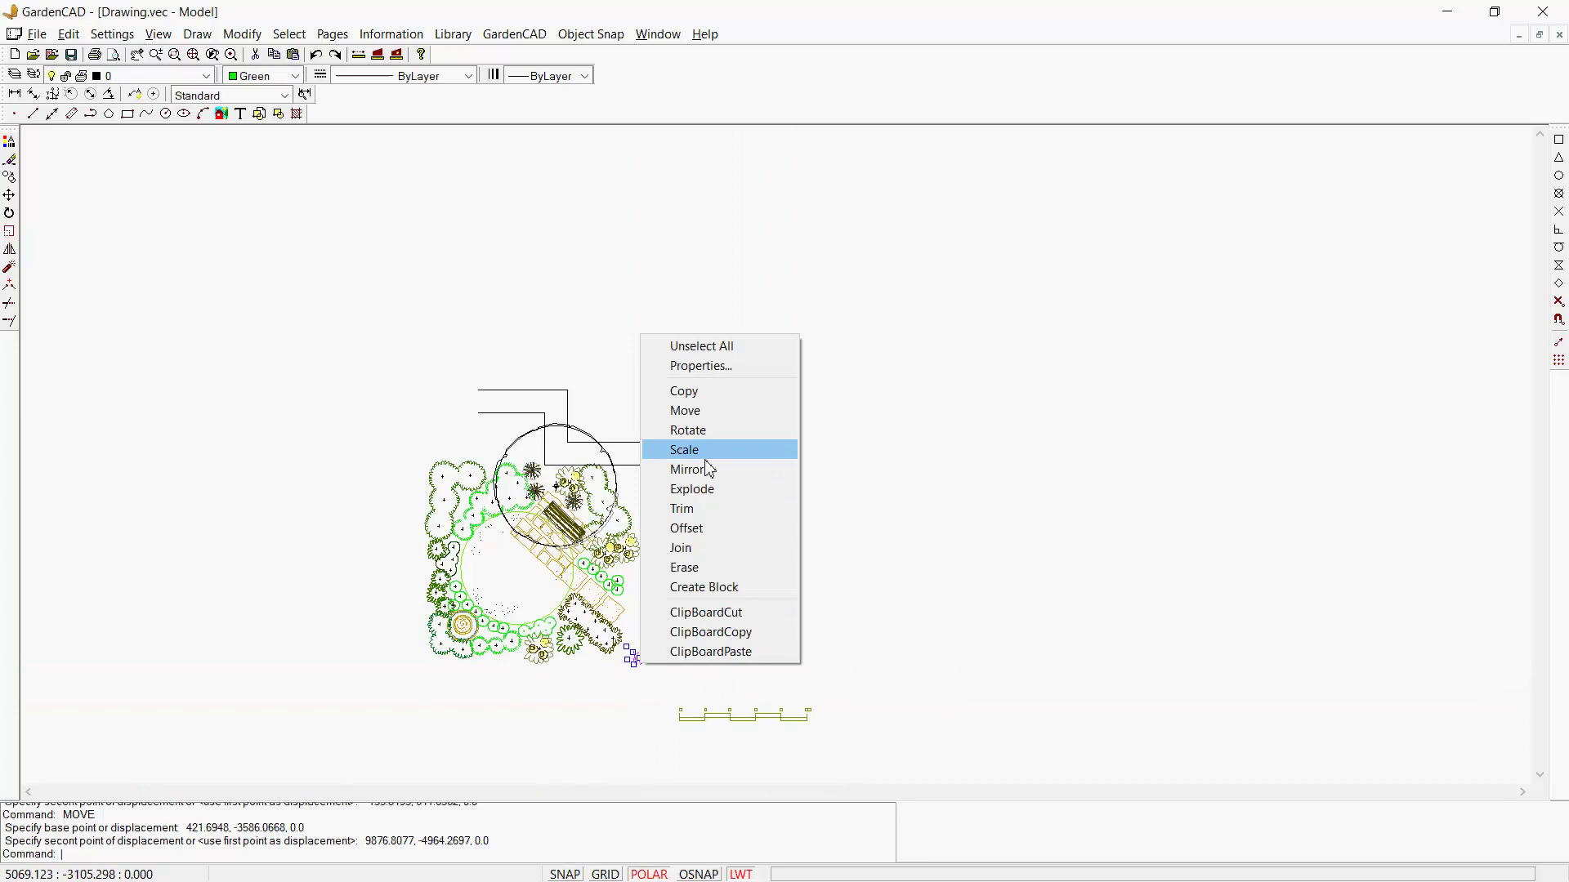
{"action": "left_click", "coordinate": [697, 411]}
{"action": "left_click", "coordinate": [640, 660]}
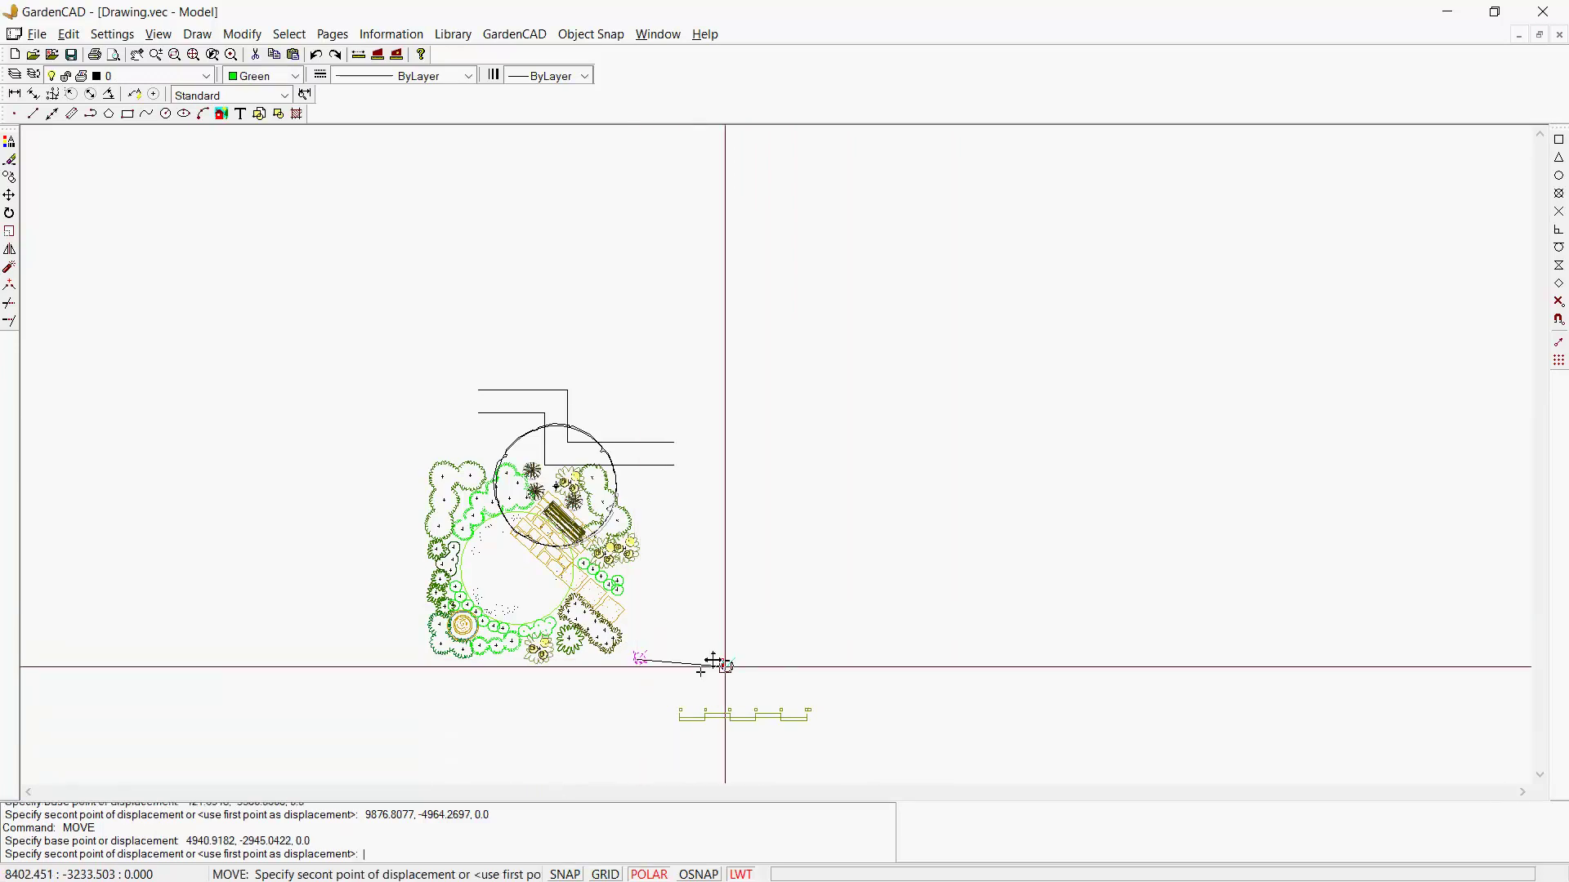
{"action": "left_click", "coordinate": [847, 712]}
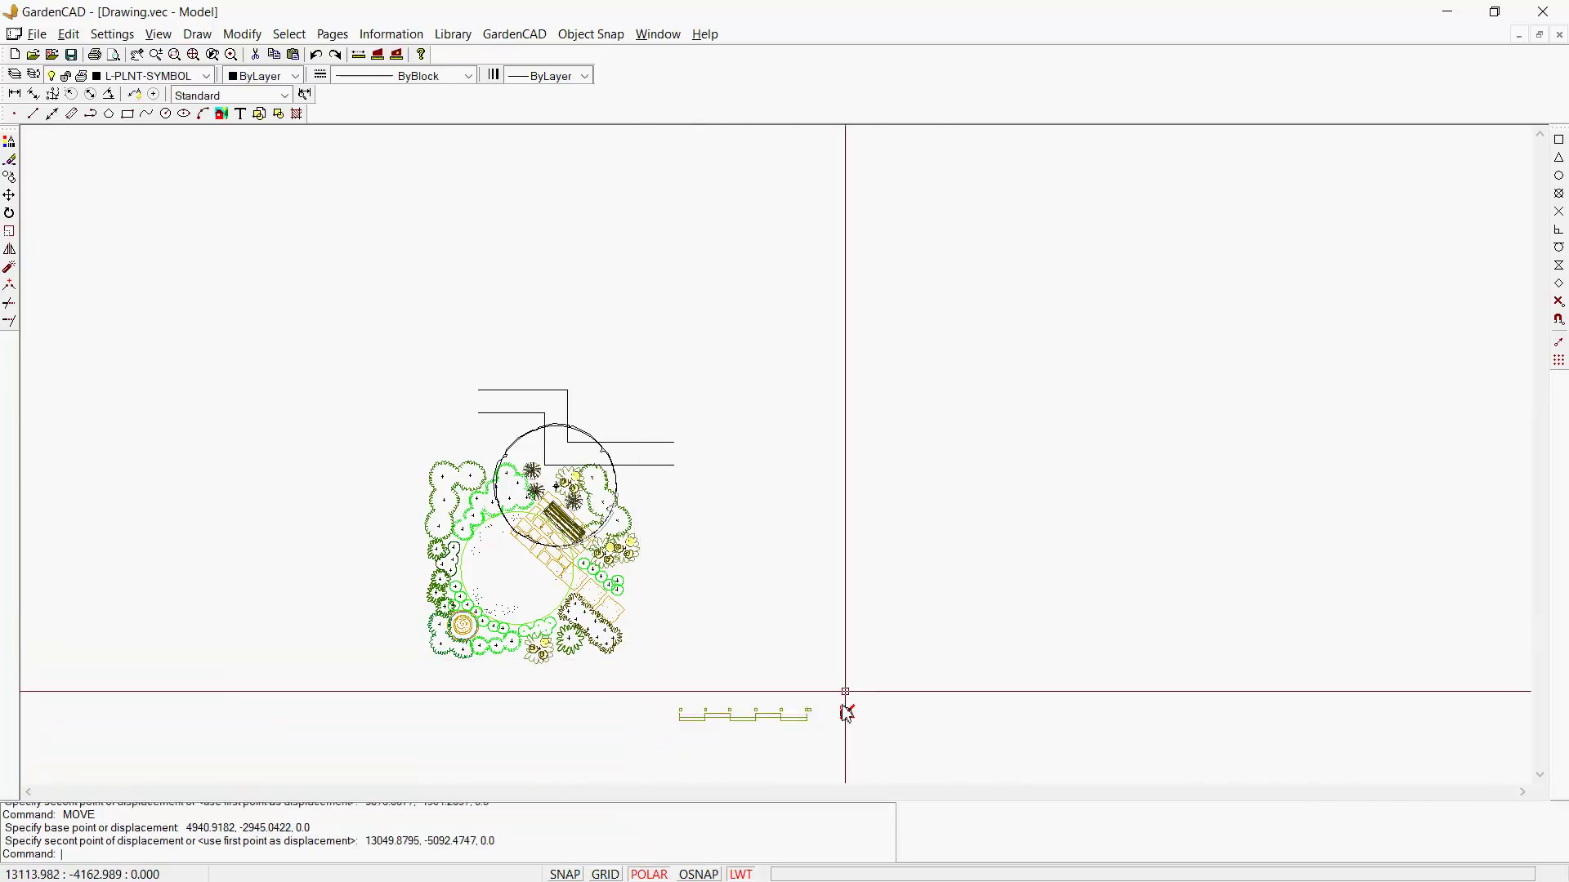
Rotate the entire garden plan 131.7191 degrees so the paved path runs vertically beside the house
{"action": "left_click", "coordinate": [378, 483]}
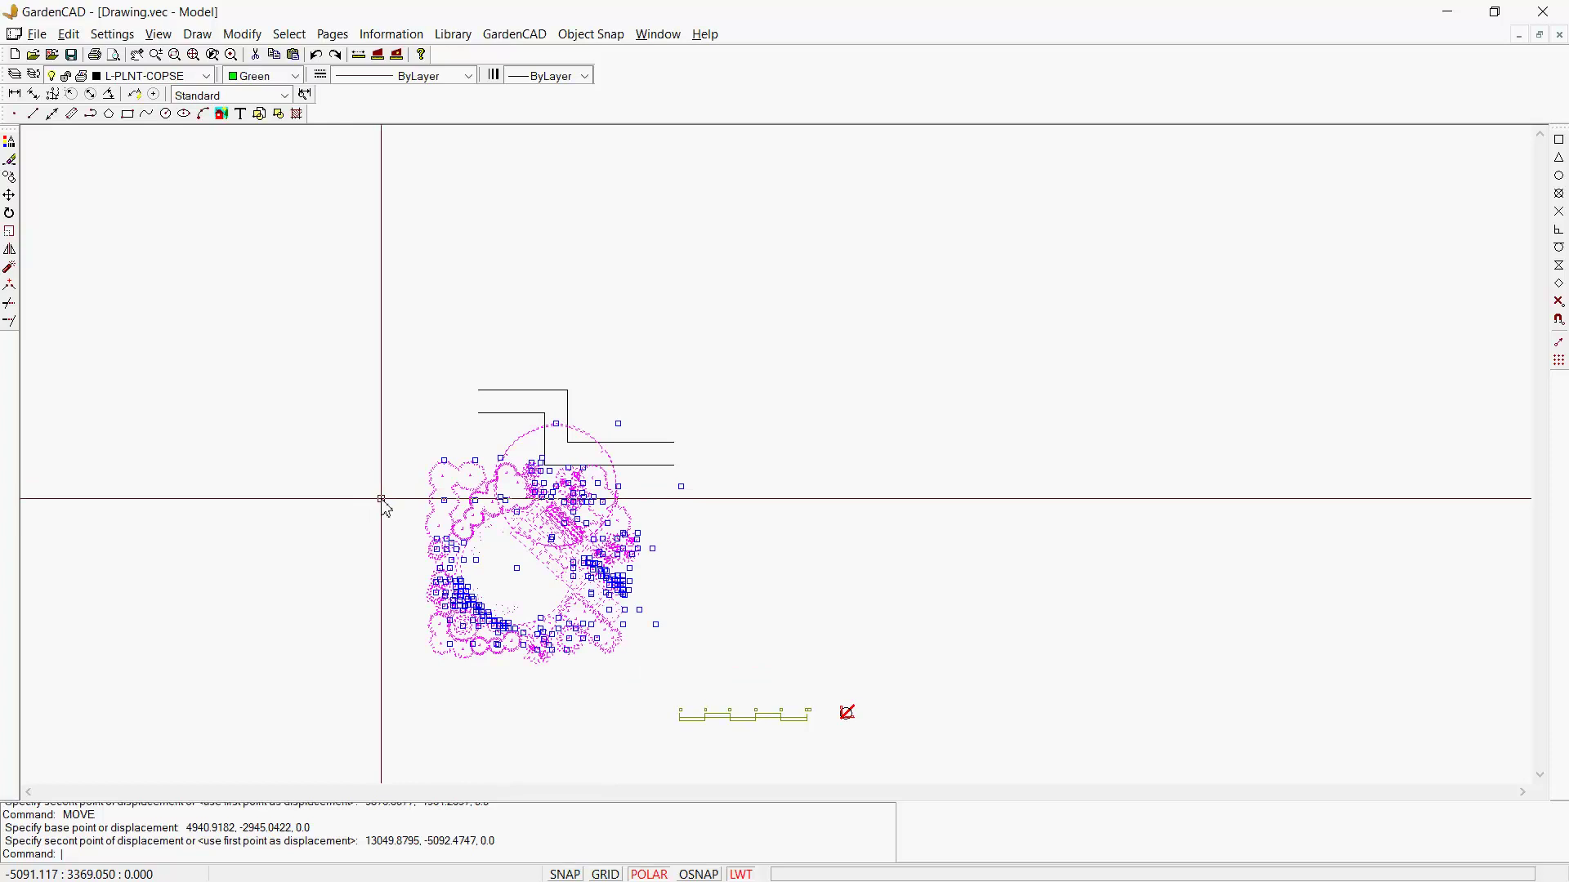
{"action": "right_click", "coordinate": [493, 588]}
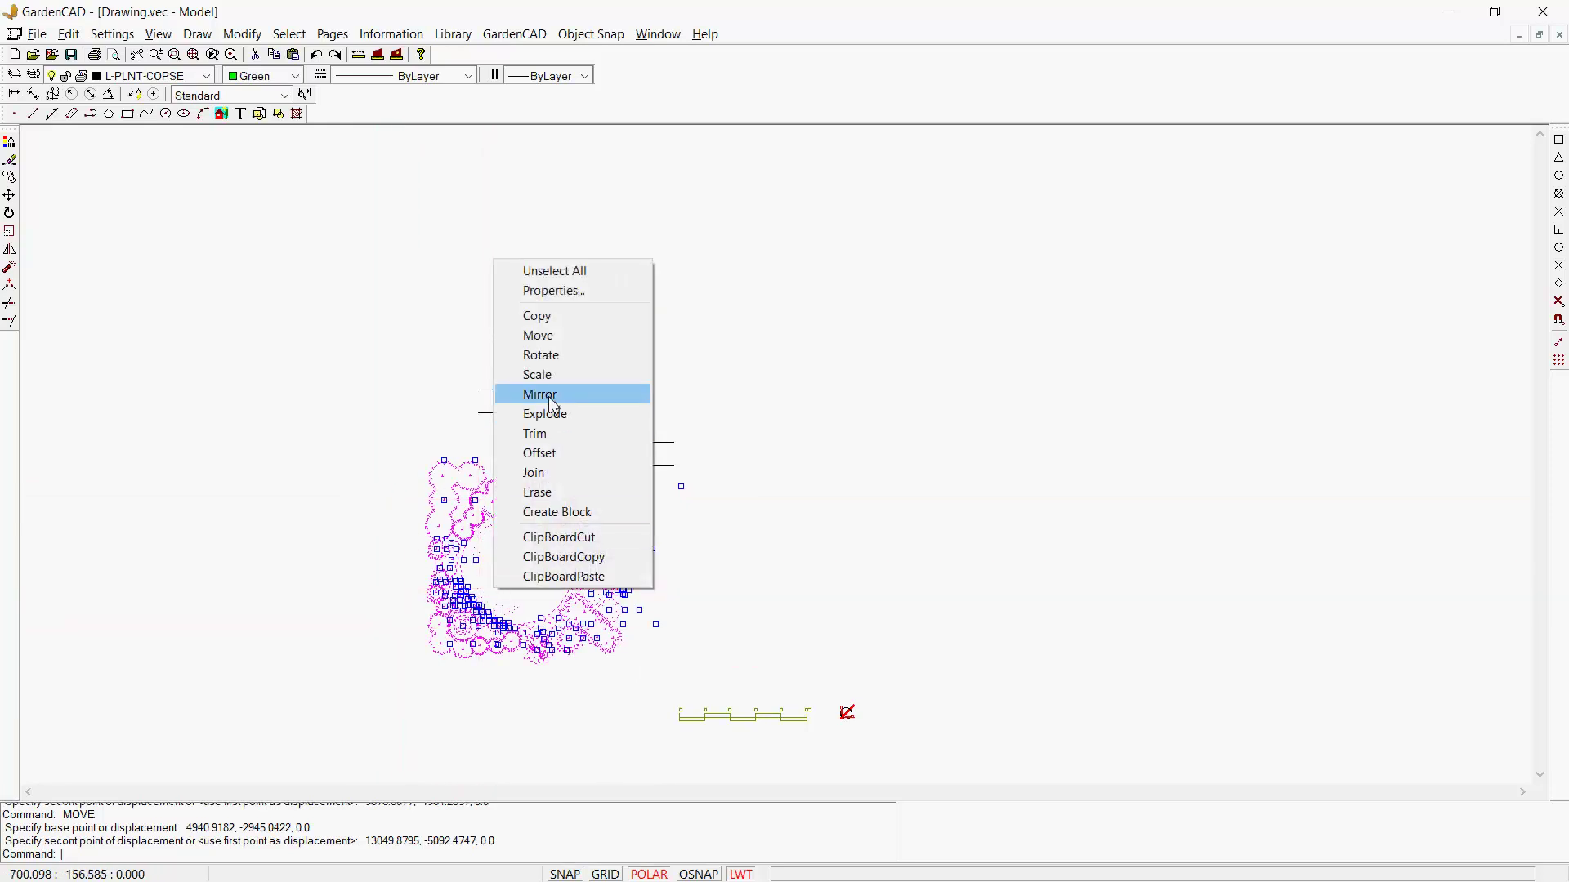
{"action": "left_click", "coordinate": [546, 356]}
{"action": "left_click", "coordinate": [515, 572]}
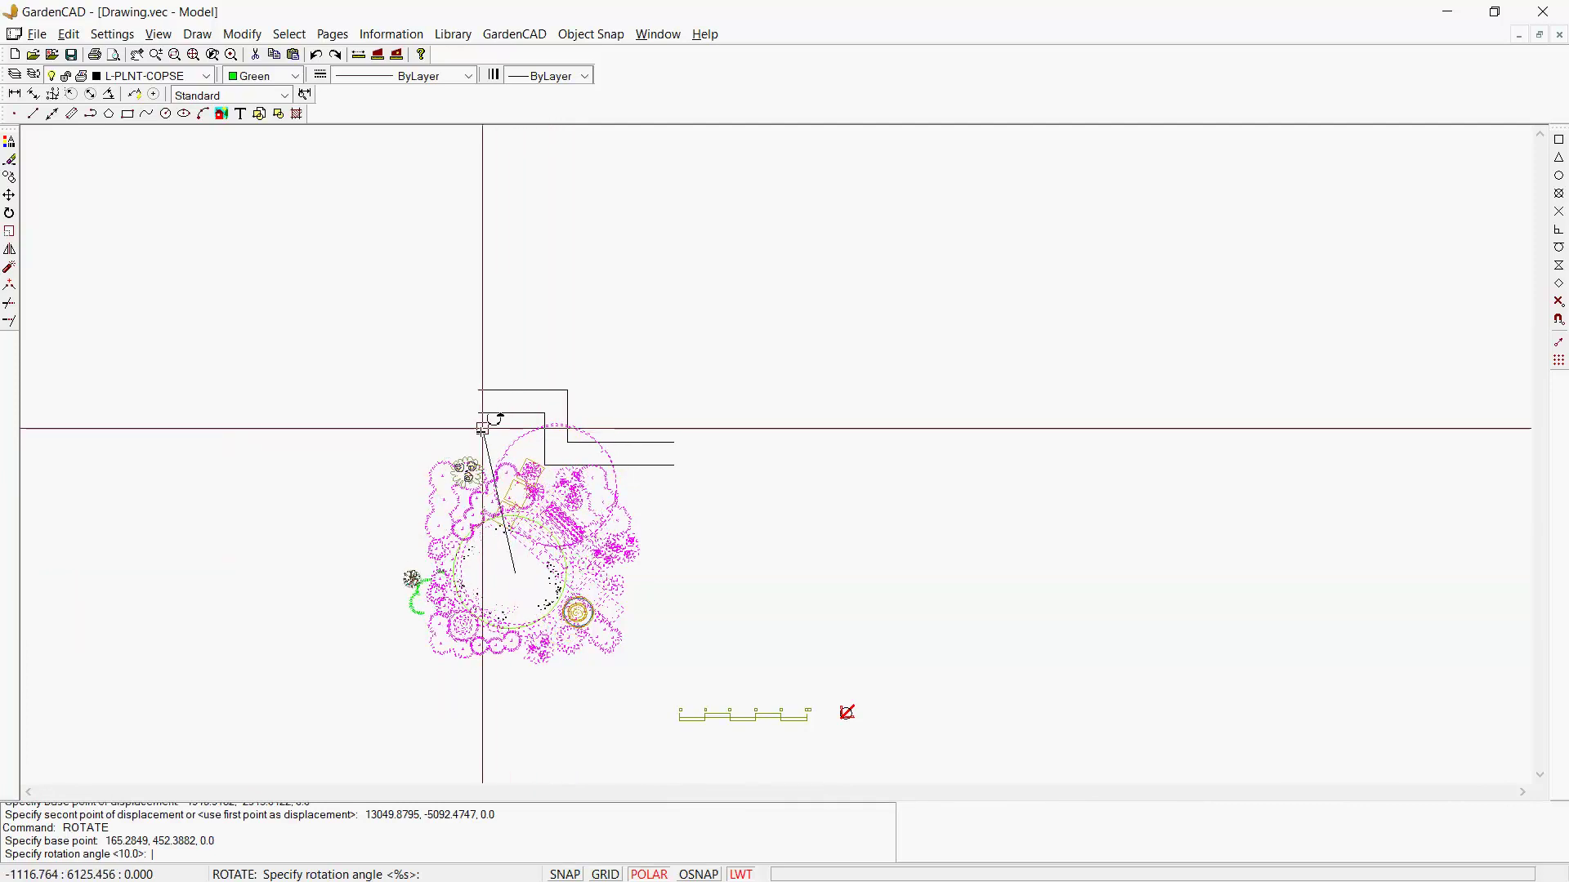
{"action": "left_click", "coordinate": [393, 438]}
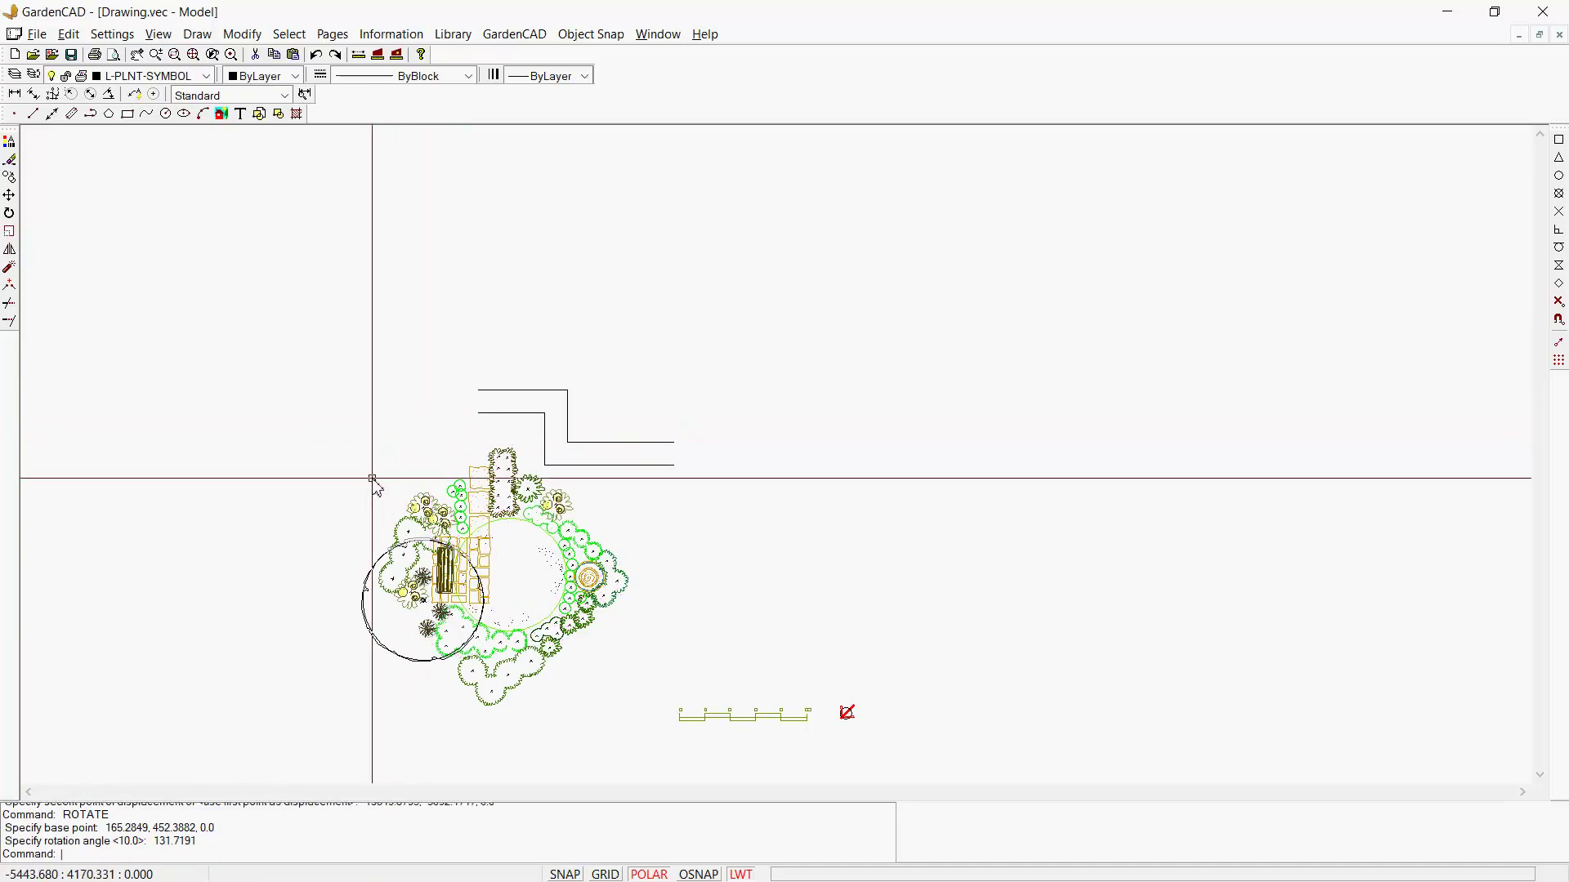
Copy the selected paving stones upward to extend the path toward the house footprint
{"action": "scroll", "coordinate": [511, 513], "scroll_direction": "up", "scroll_amount": 2}
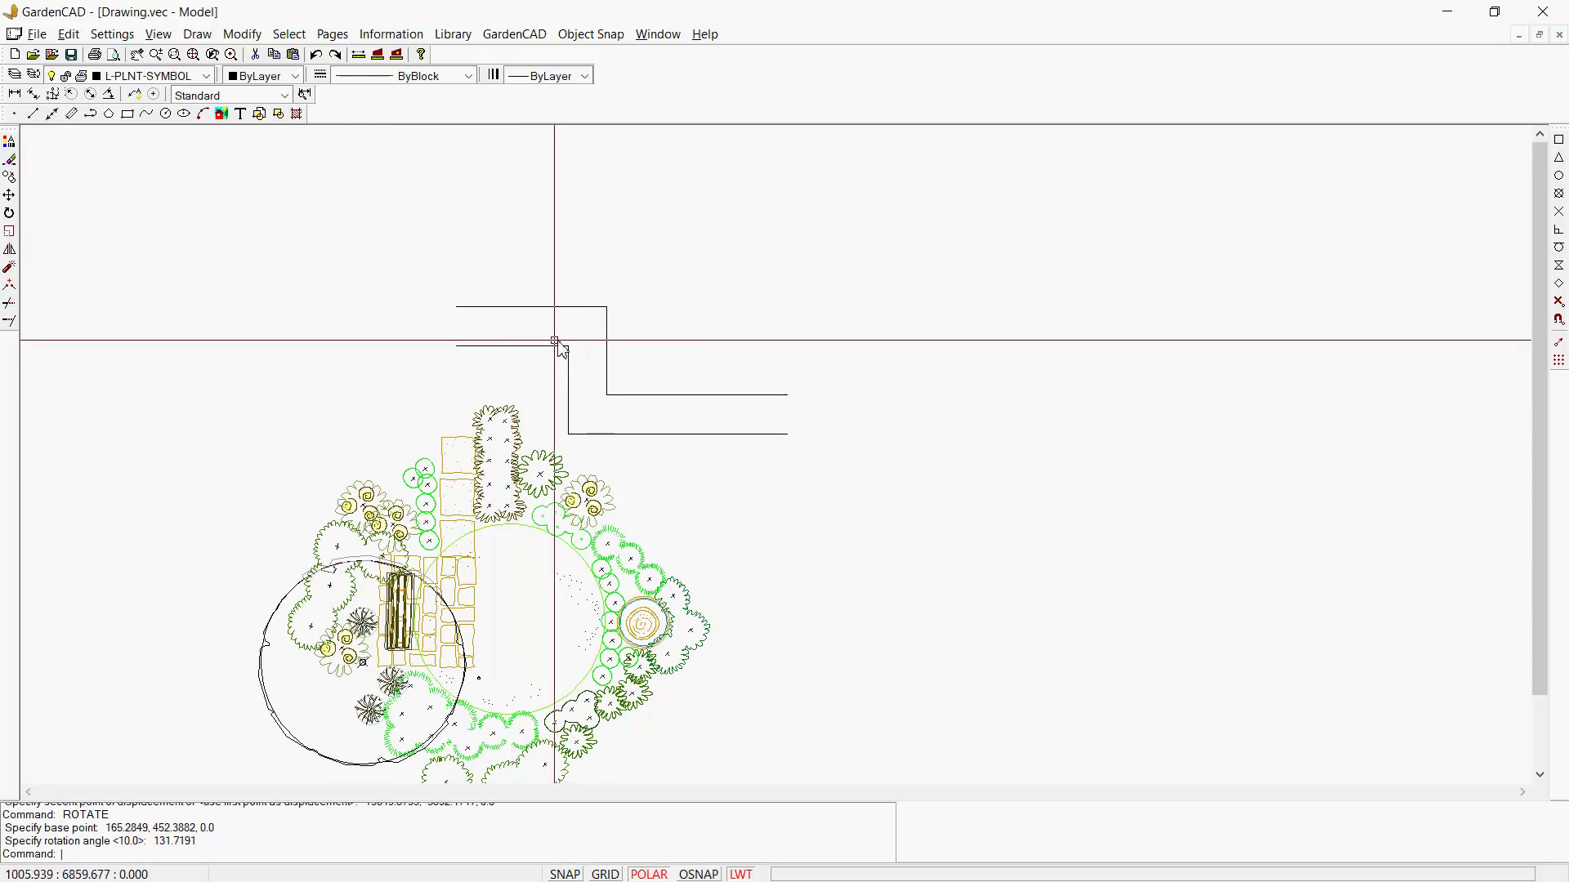
{"action": "right_click", "coordinate": [458, 484]}
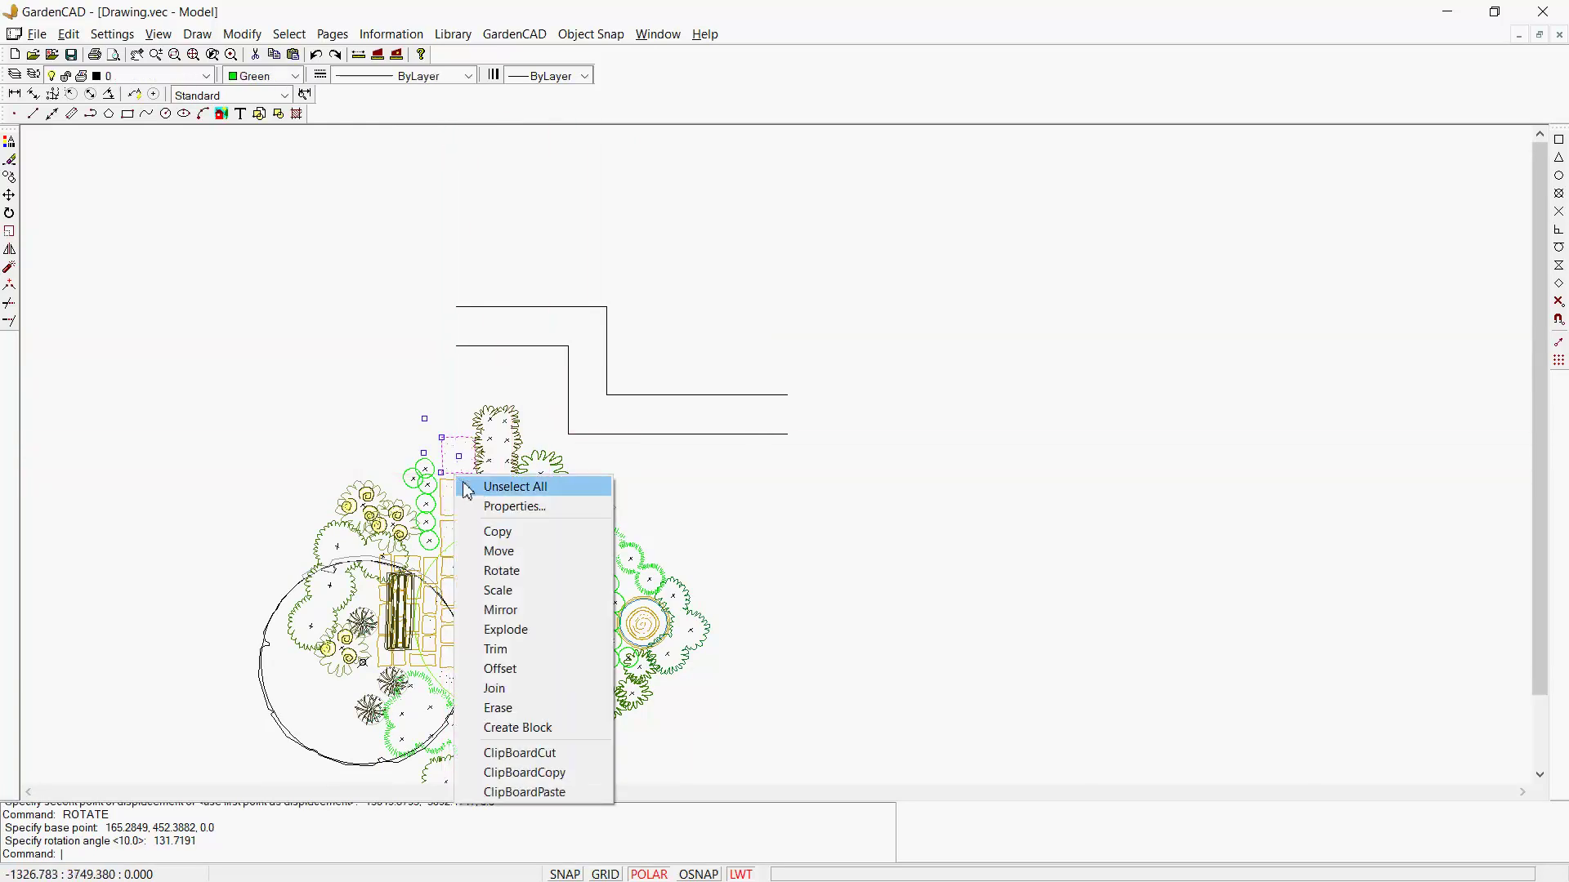
{"action": "left_click", "coordinate": [493, 536]}
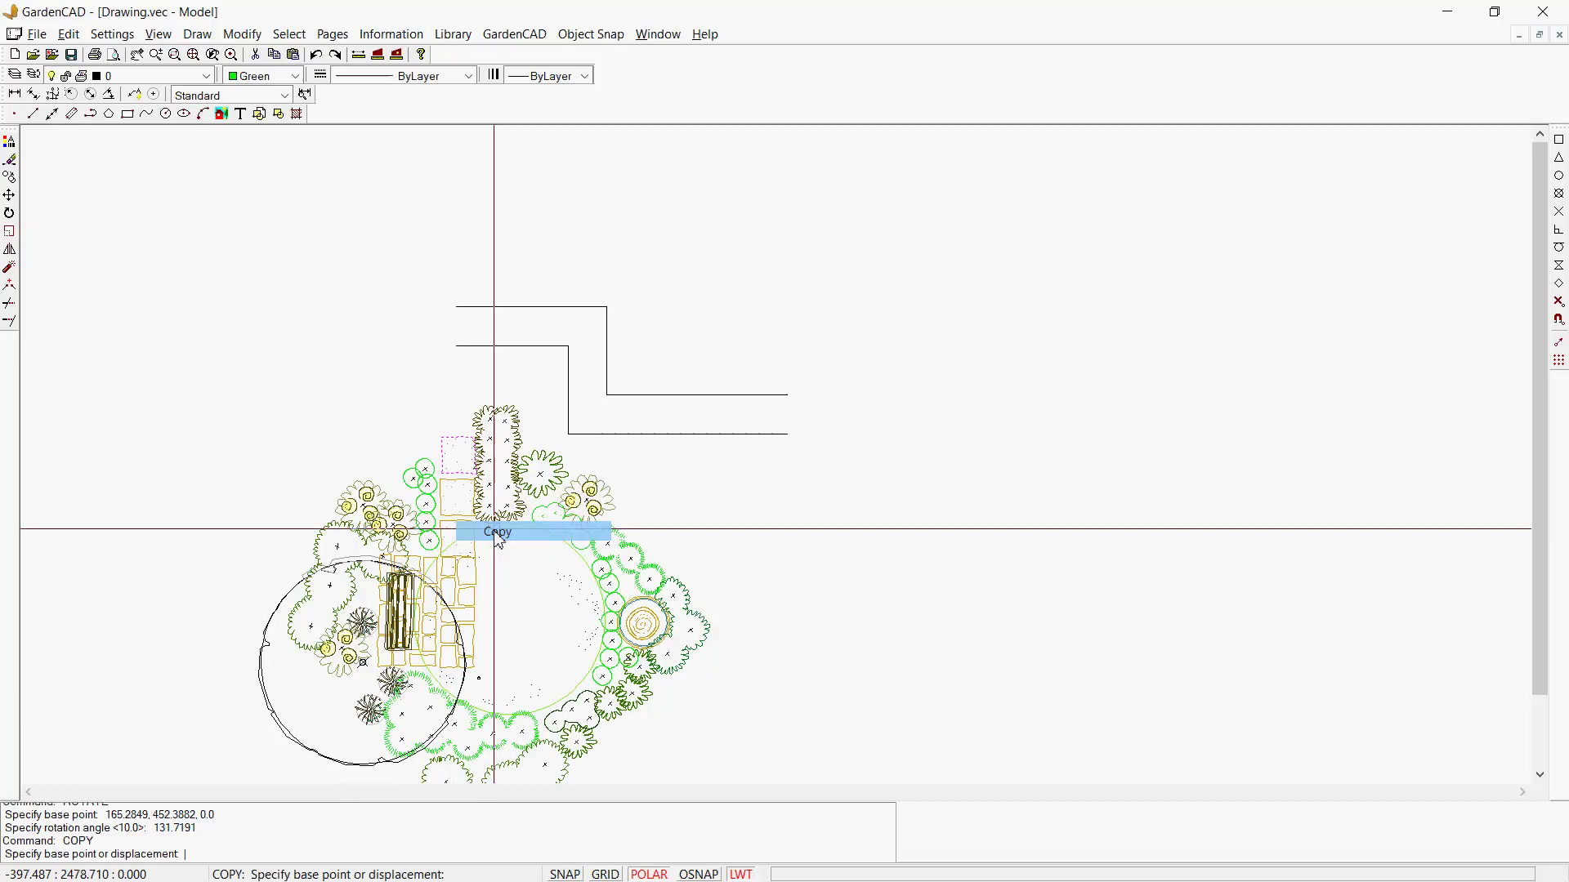
{"action": "left_click", "coordinate": [459, 455]}
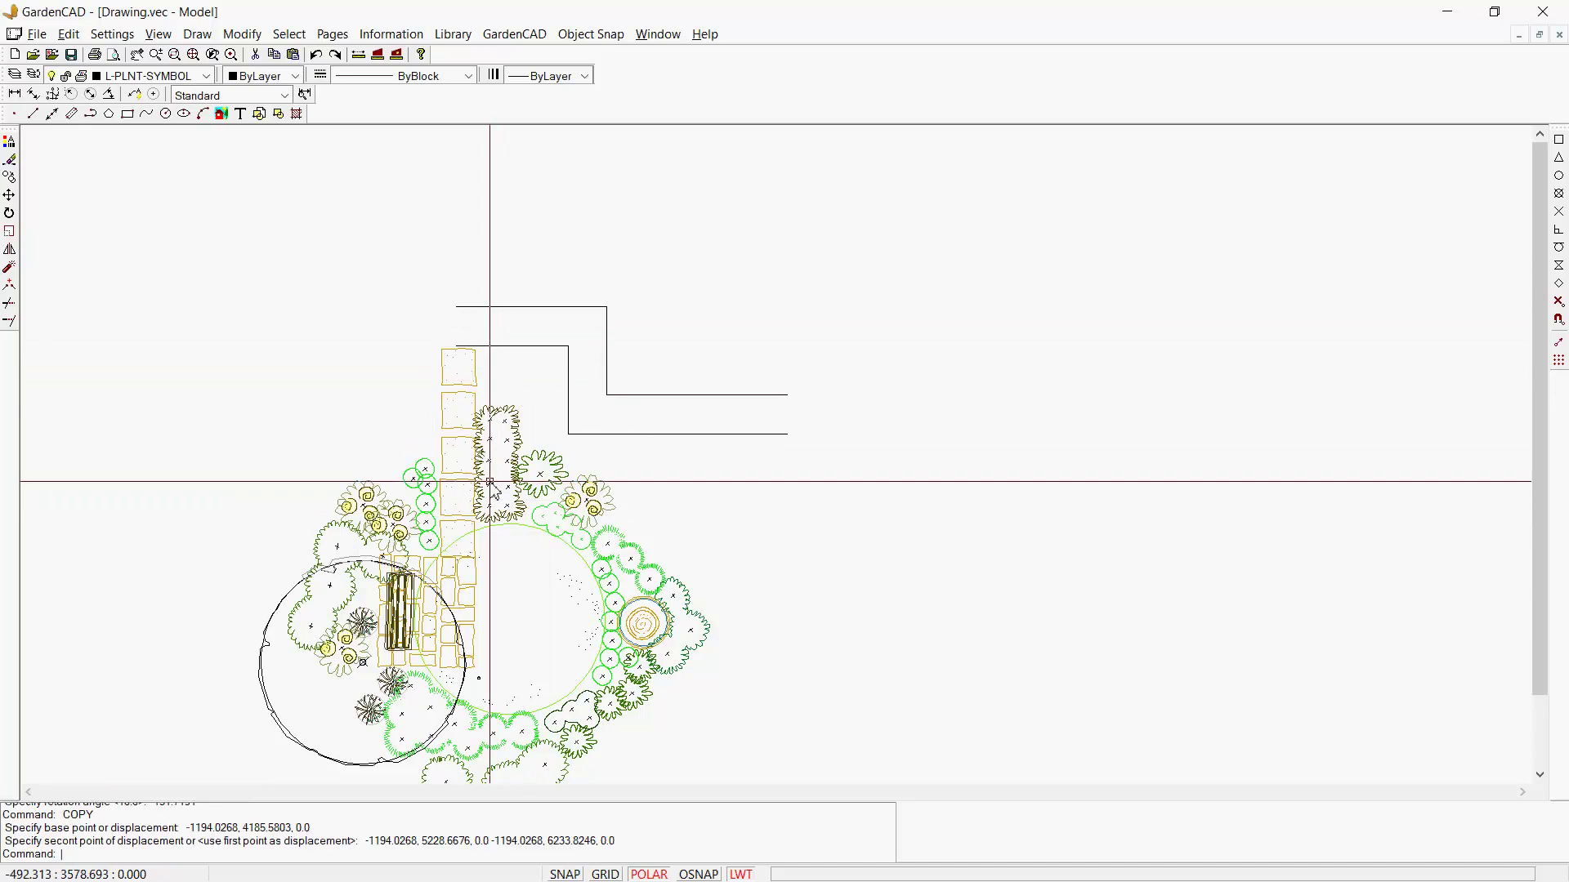
{"action": "key", "text": "Escape"}
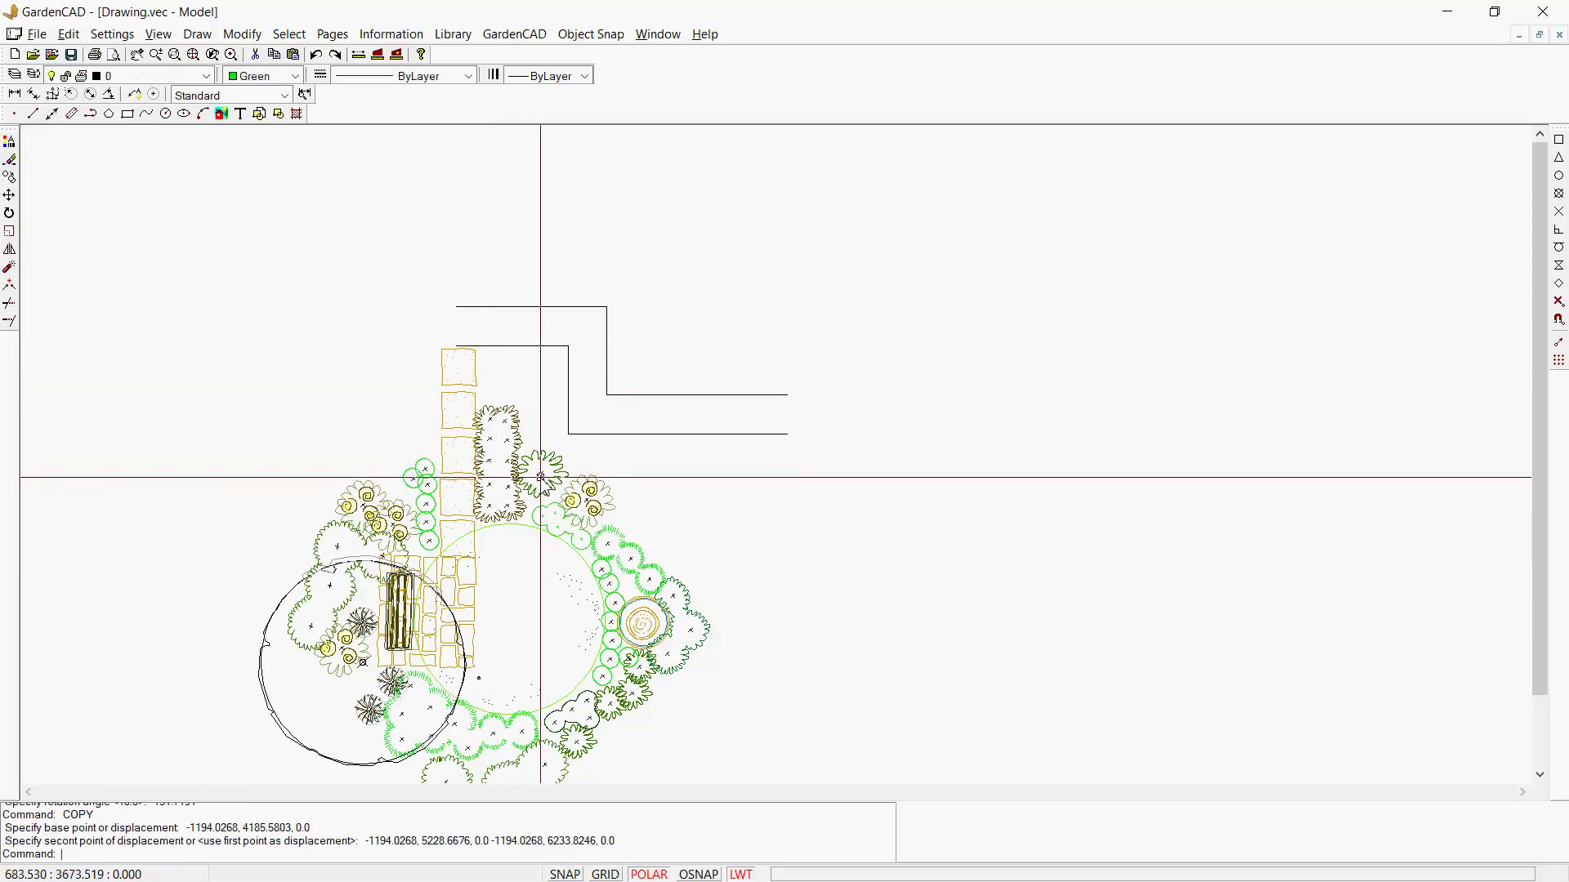
Copy a shrub and place it beside the top of the paved path
{"action": "right_click", "coordinate": [542, 484]}
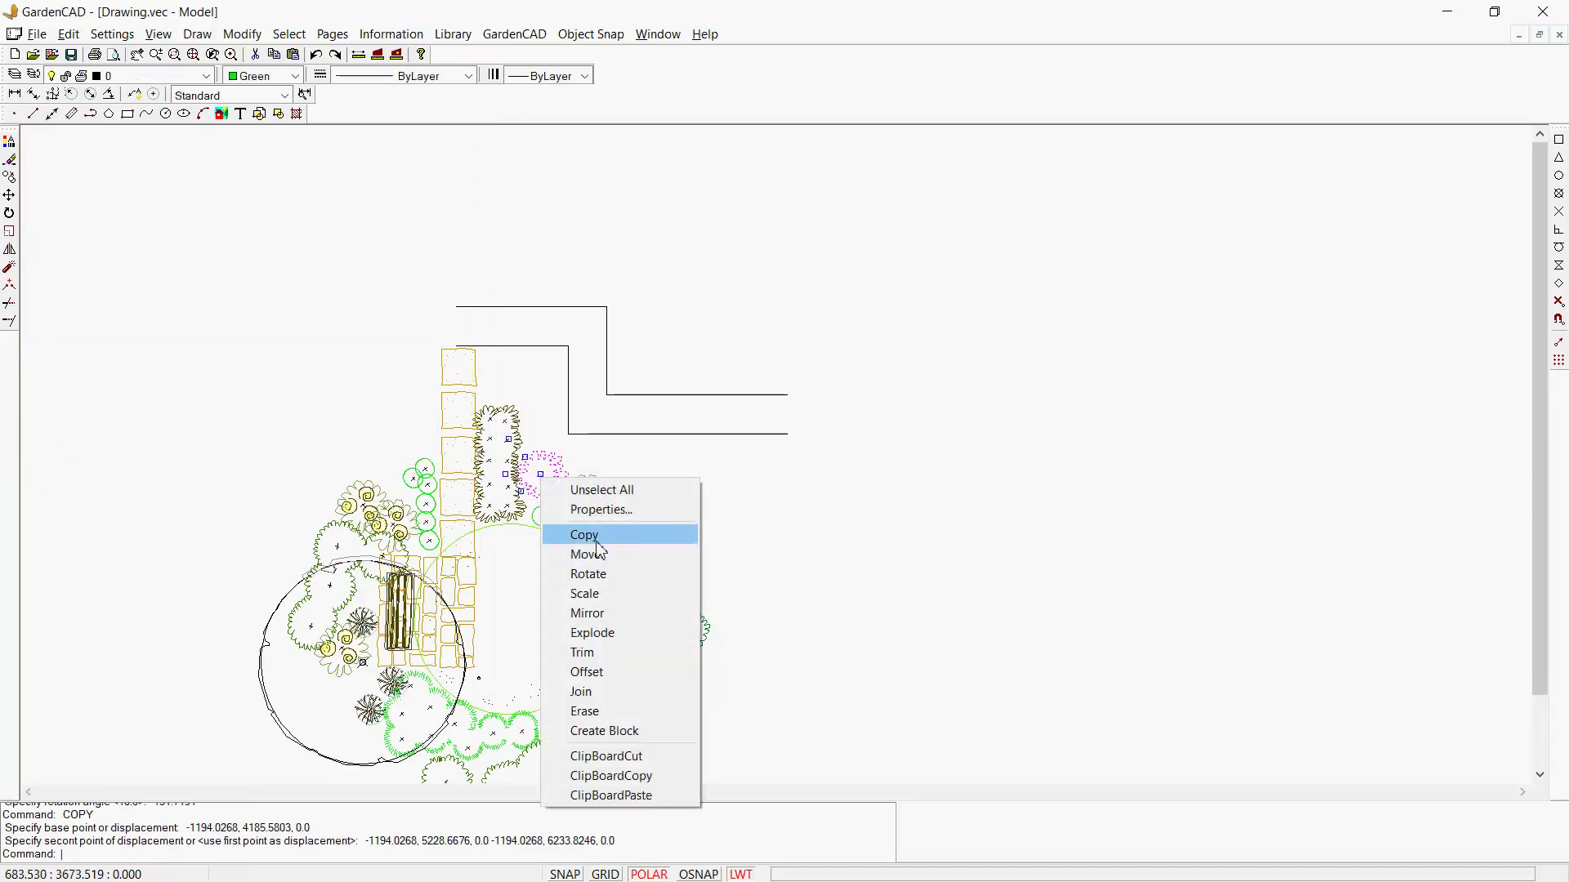
{"action": "left_click", "coordinate": [597, 540]}
{"action": "left_click", "coordinate": [541, 475]}
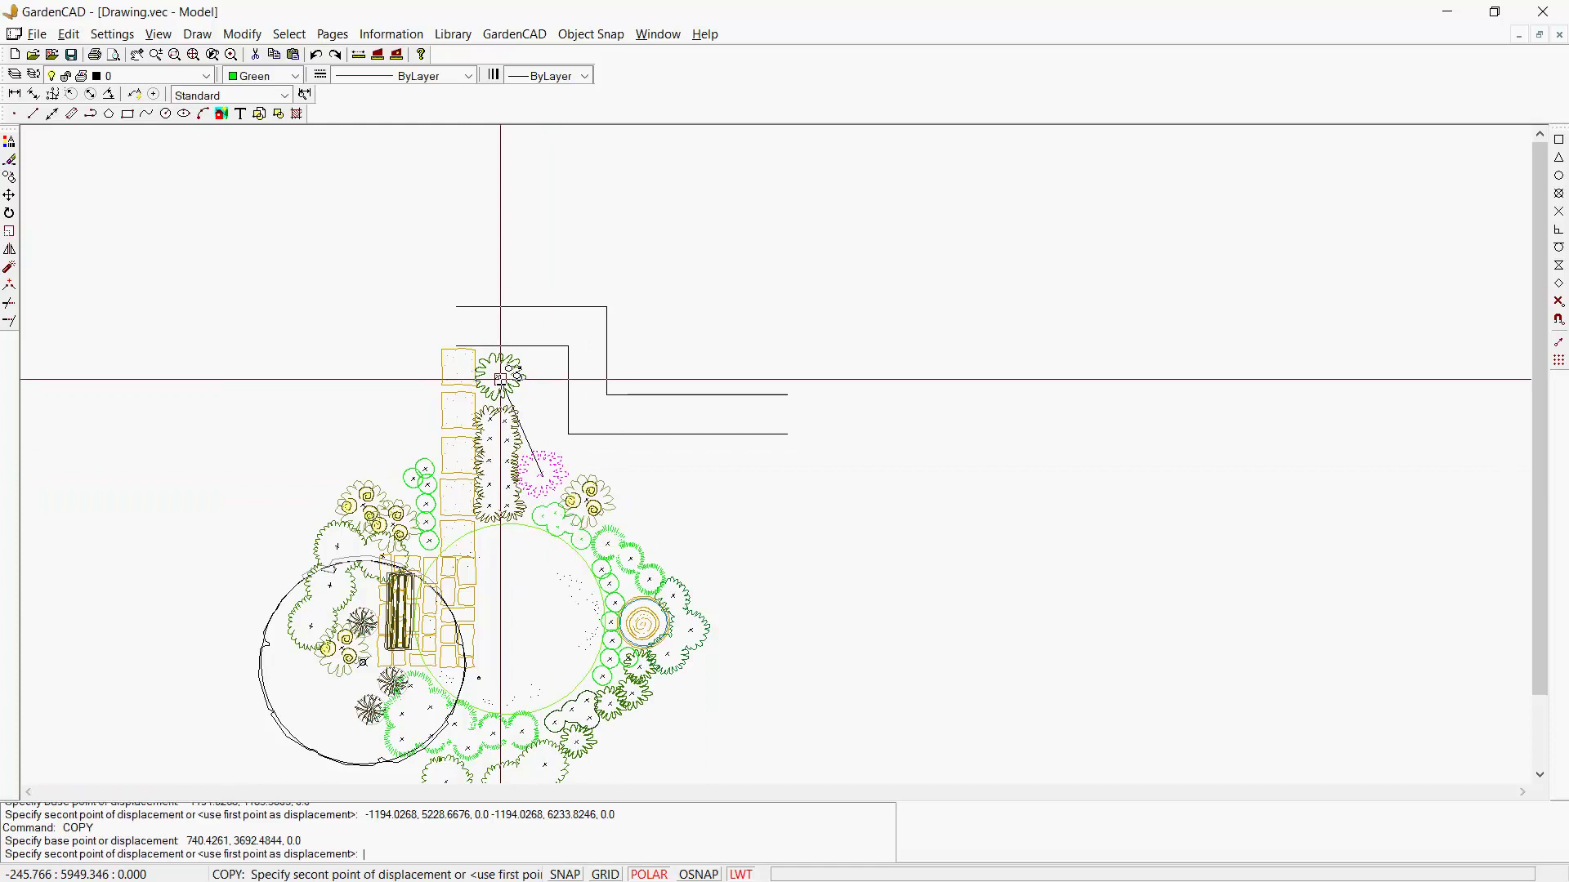
{"action": "left_click", "coordinate": [500, 379]}
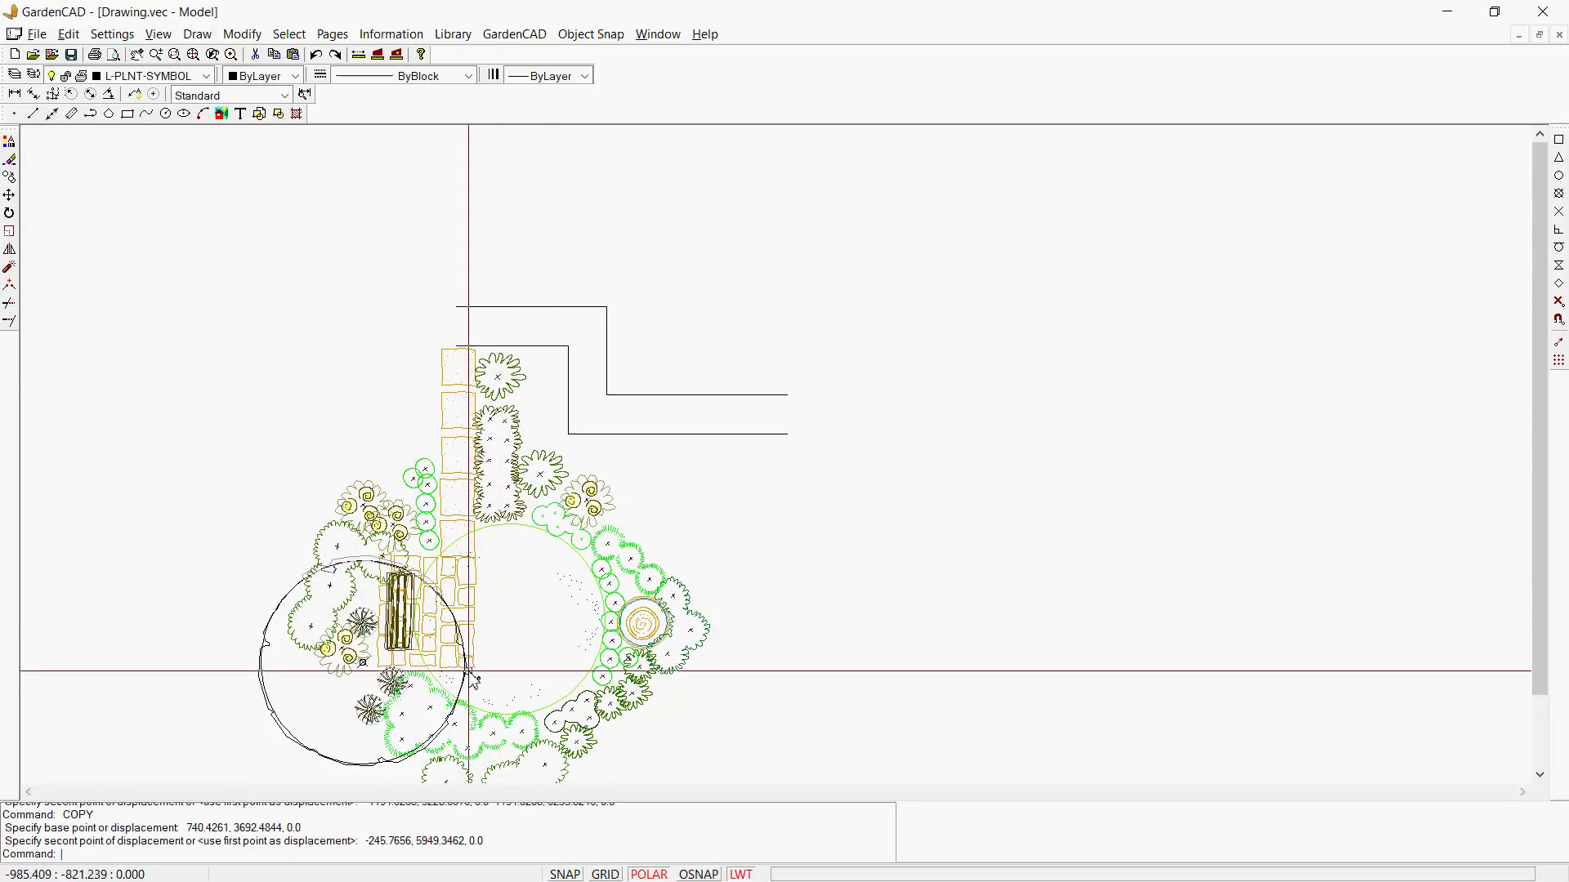
{"action": "middle_click_drag", "start_coordinate": [753, 611], "coordinate": [760, 532]}
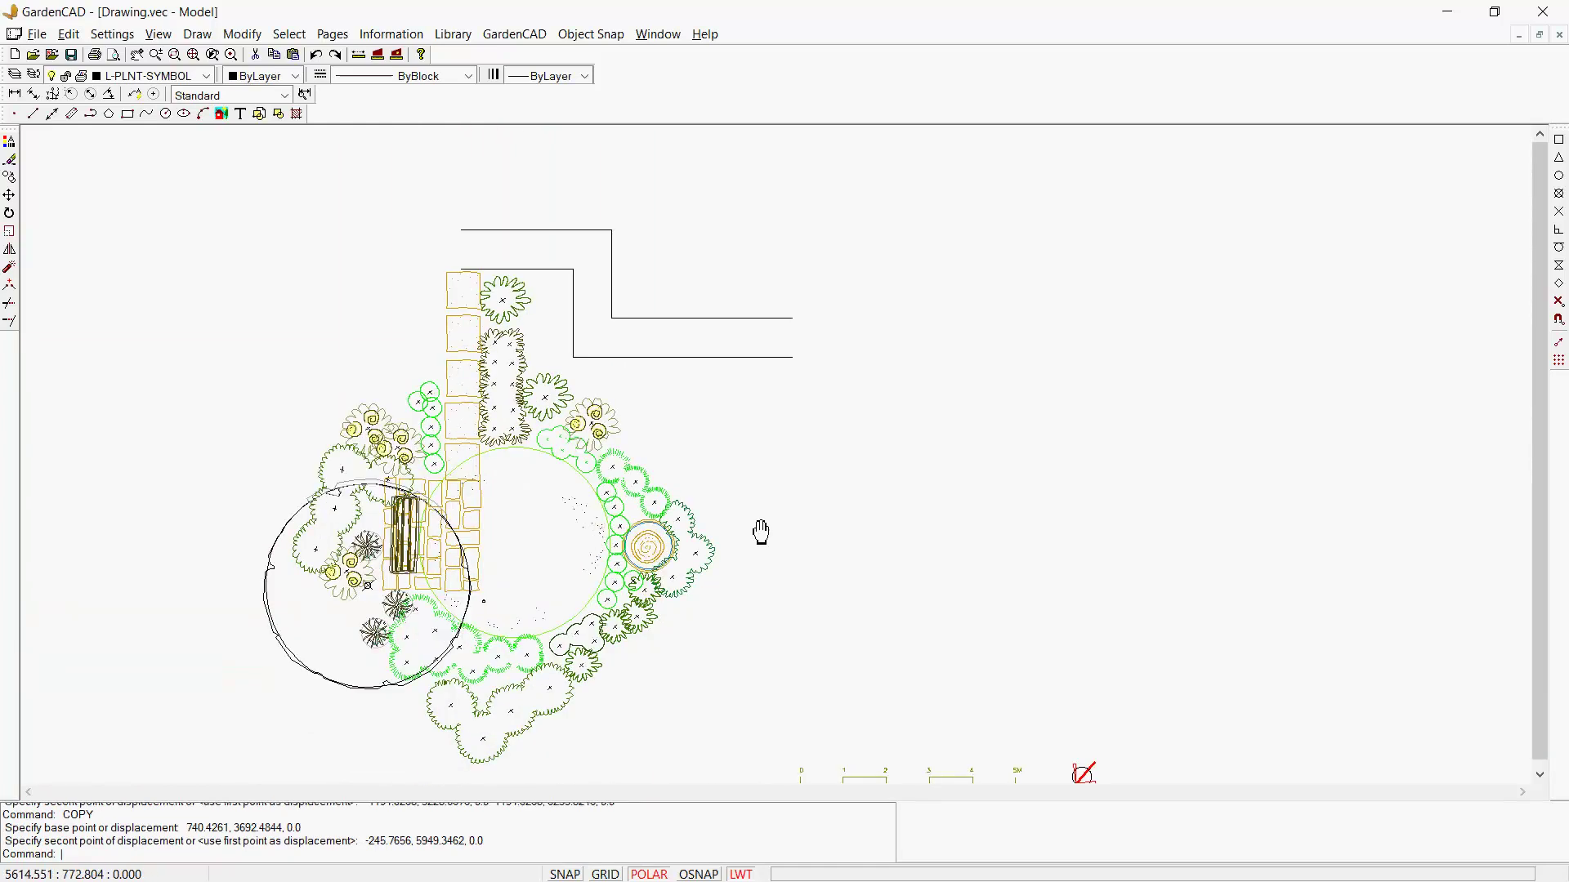
Measure the distance across the oval lawn, from the foot of the paved path to the opposite edge
{"action": "scroll", "coordinate": [760, 527], "scroll_direction": "down", "scroll_amount": 2}
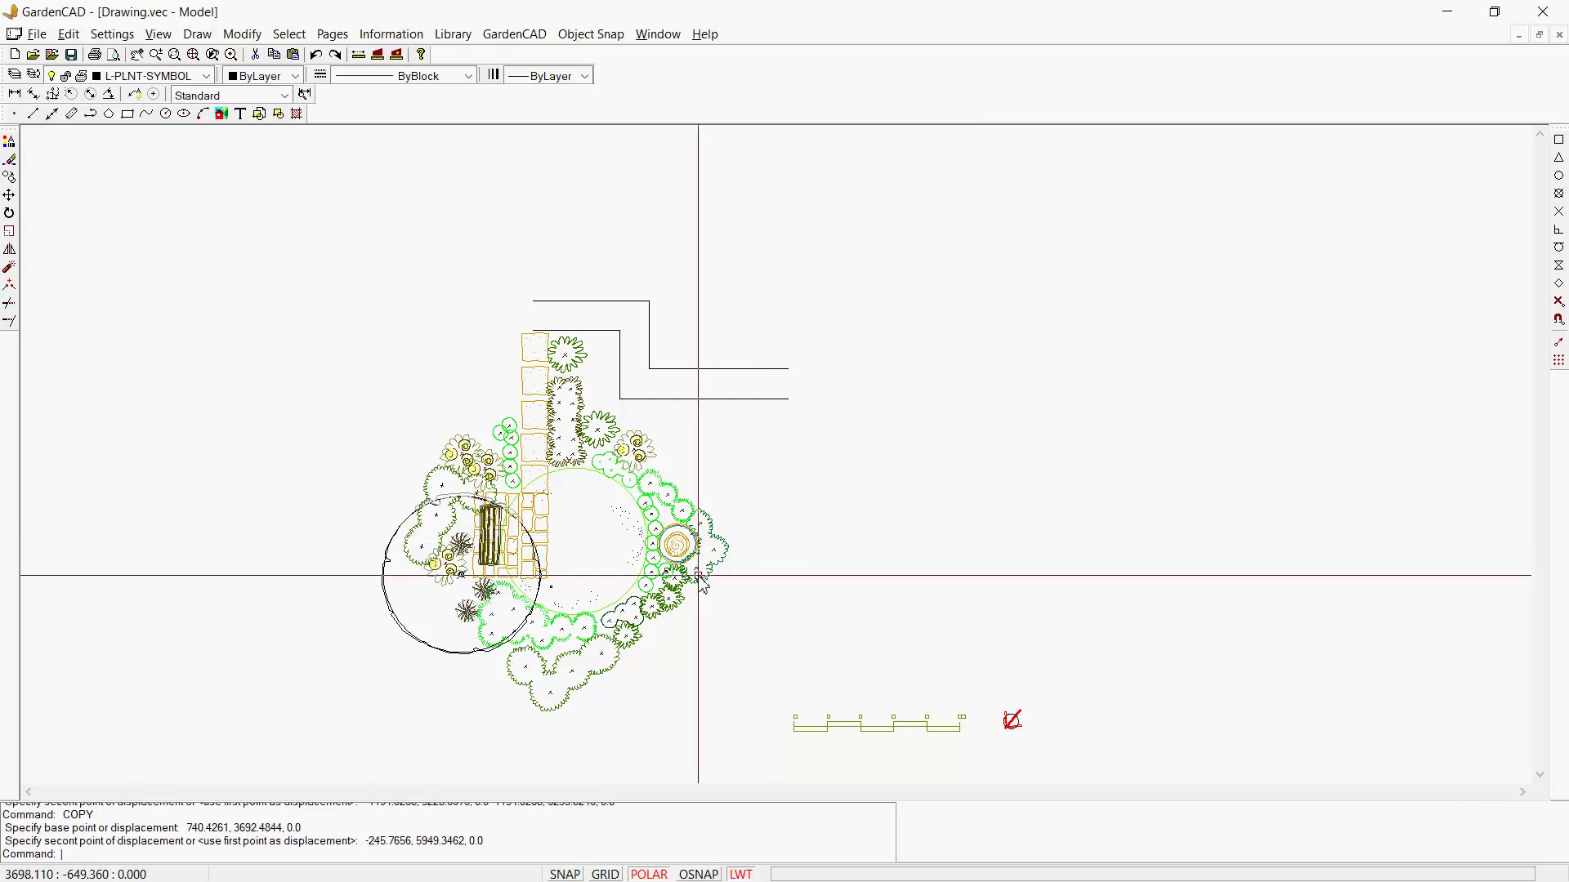
{"action": "scroll", "coordinate": [696, 575], "scroll_direction": "up", "scroll_amount": 1}
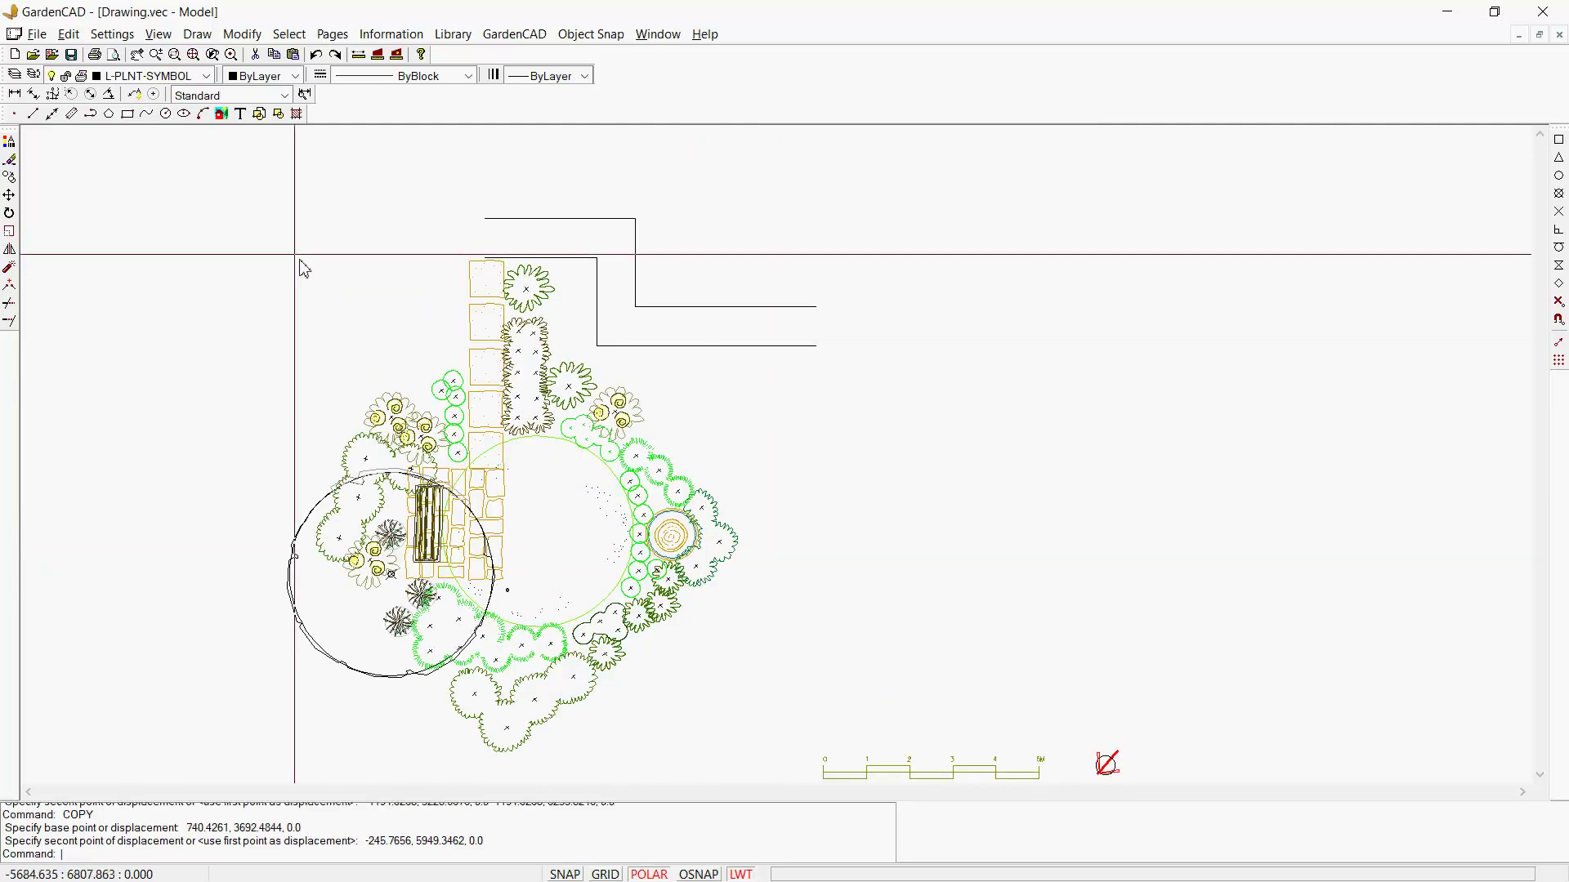
{"action": "left_click", "coordinate": [359, 55]}
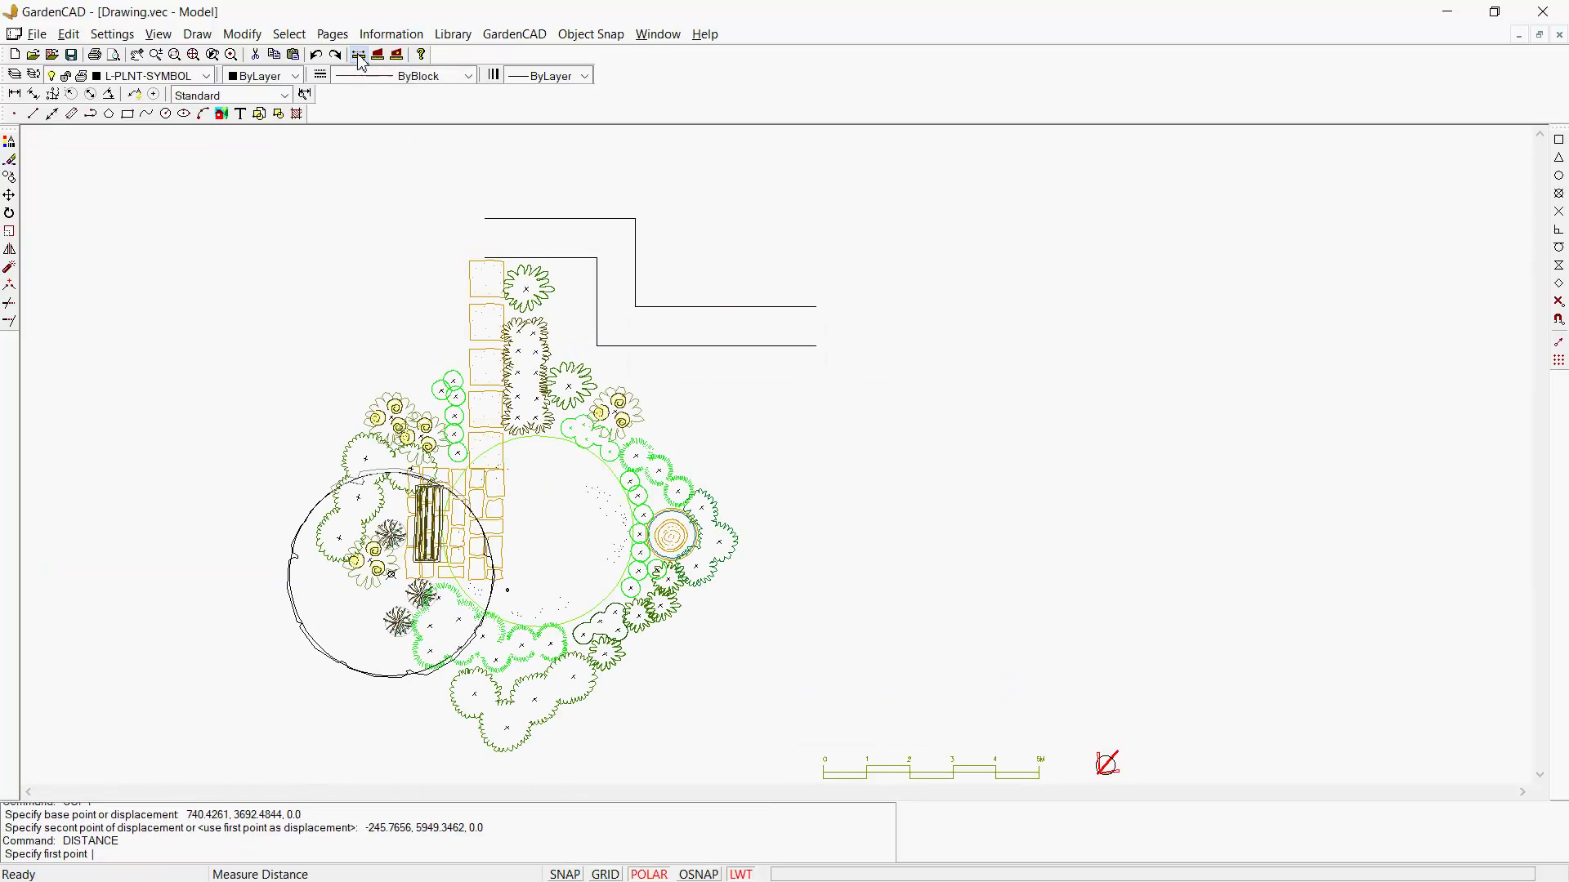
{"action": "left_click", "coordinate": [496, 617]}
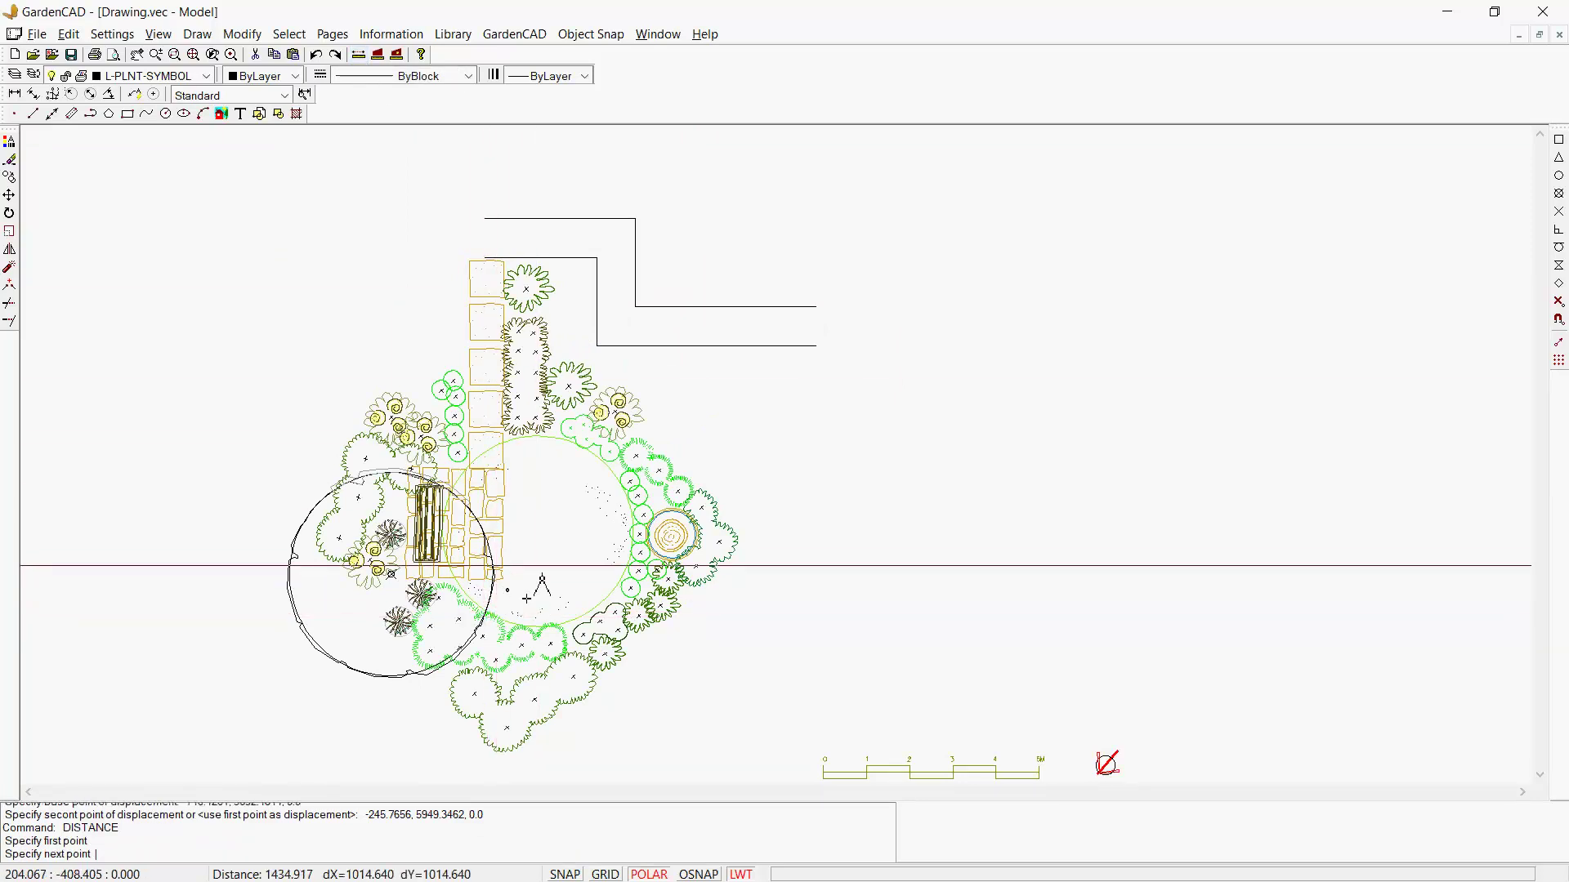
{"action": "left_click", "coordinate": [579, 445]}
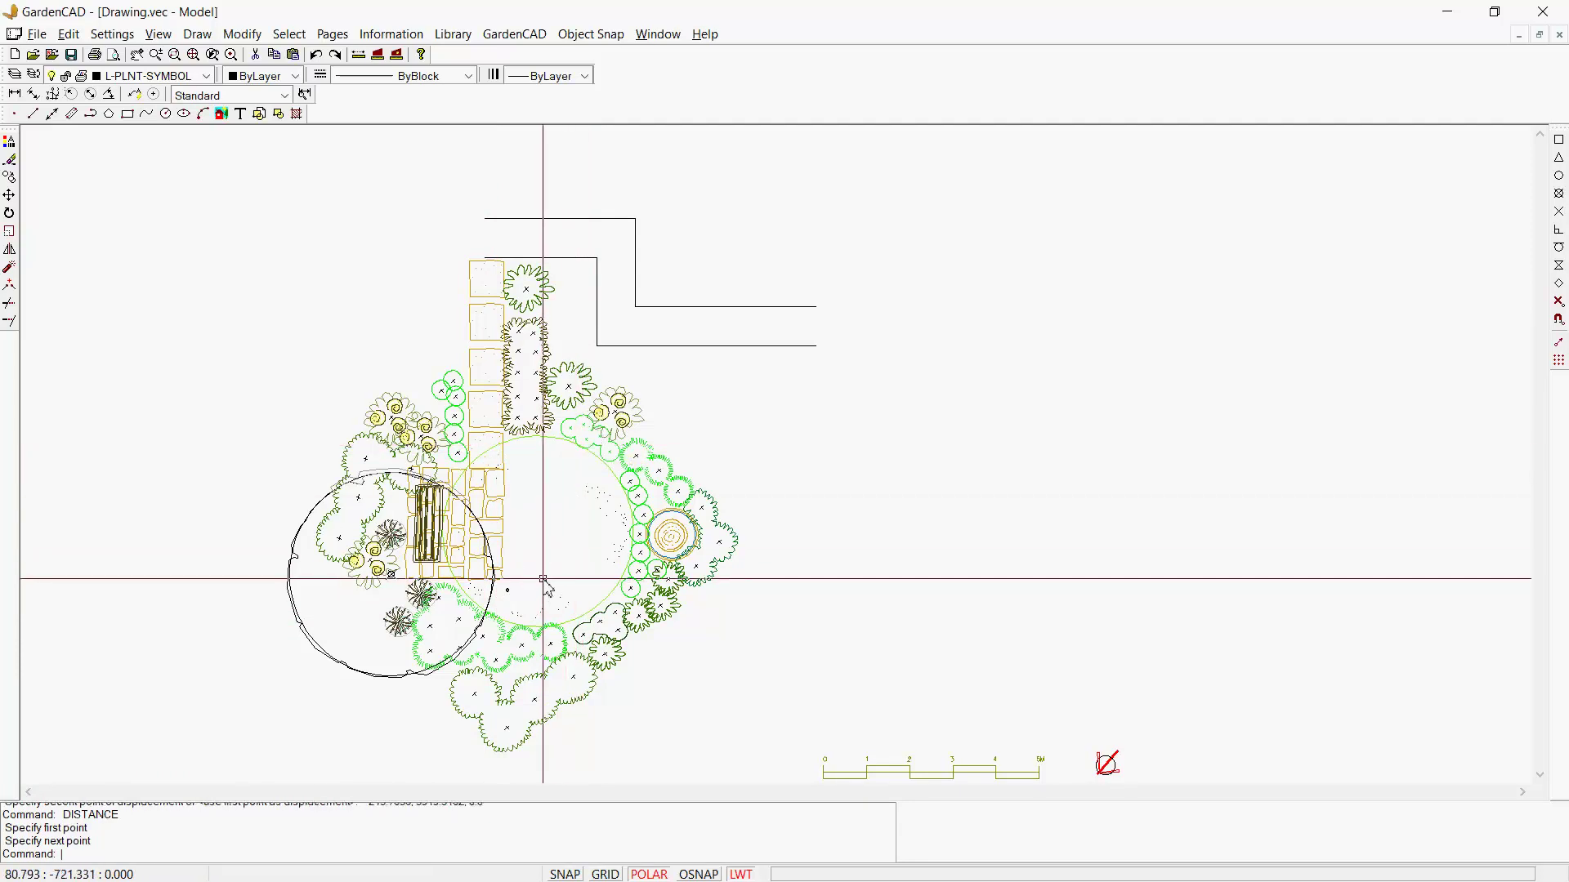